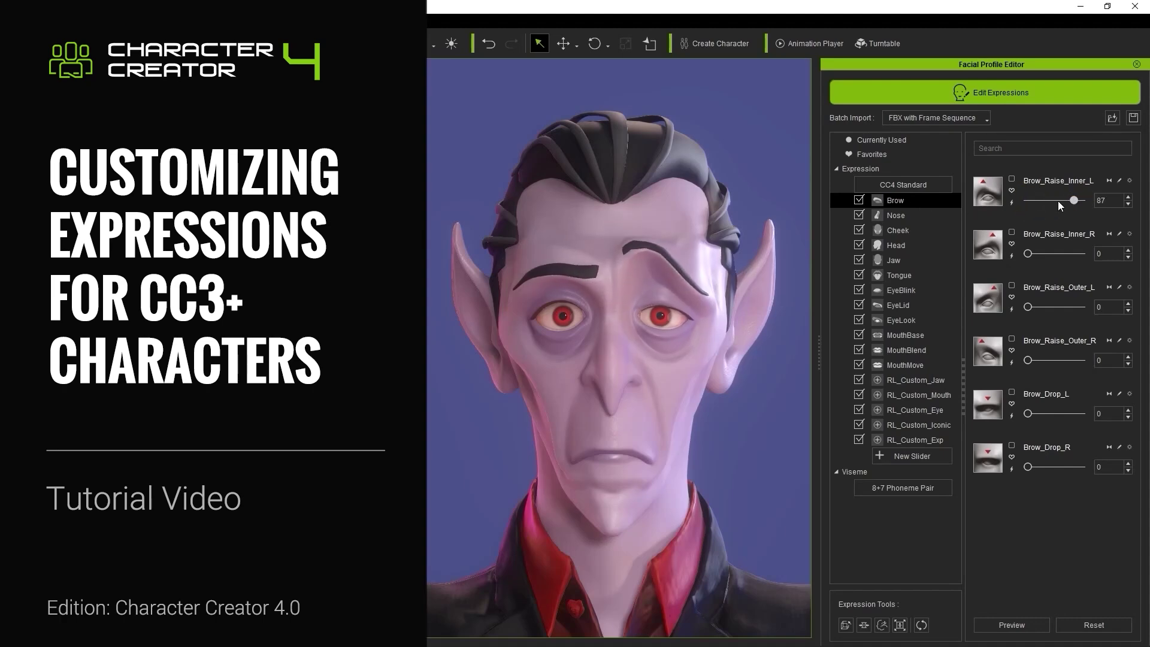
Step: Preview a puffed left cheek and a wide-open jaw on the vampire through the Nose, Cheek and Jaw slider groups
left_click(922, 216)
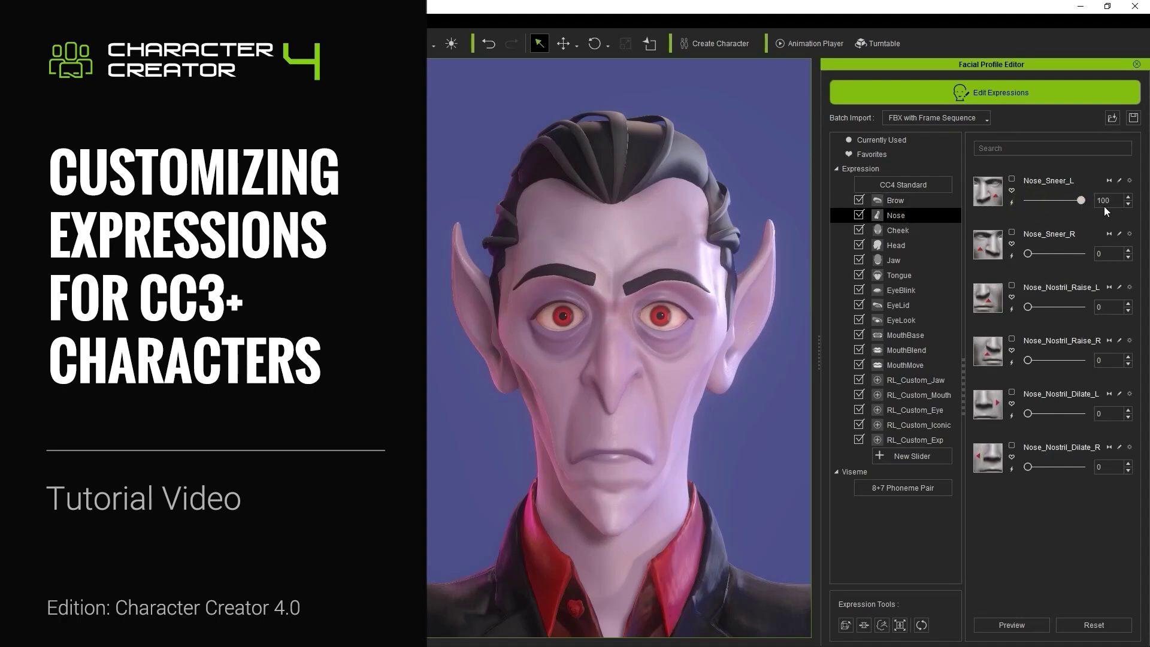
left_click(923, 233)
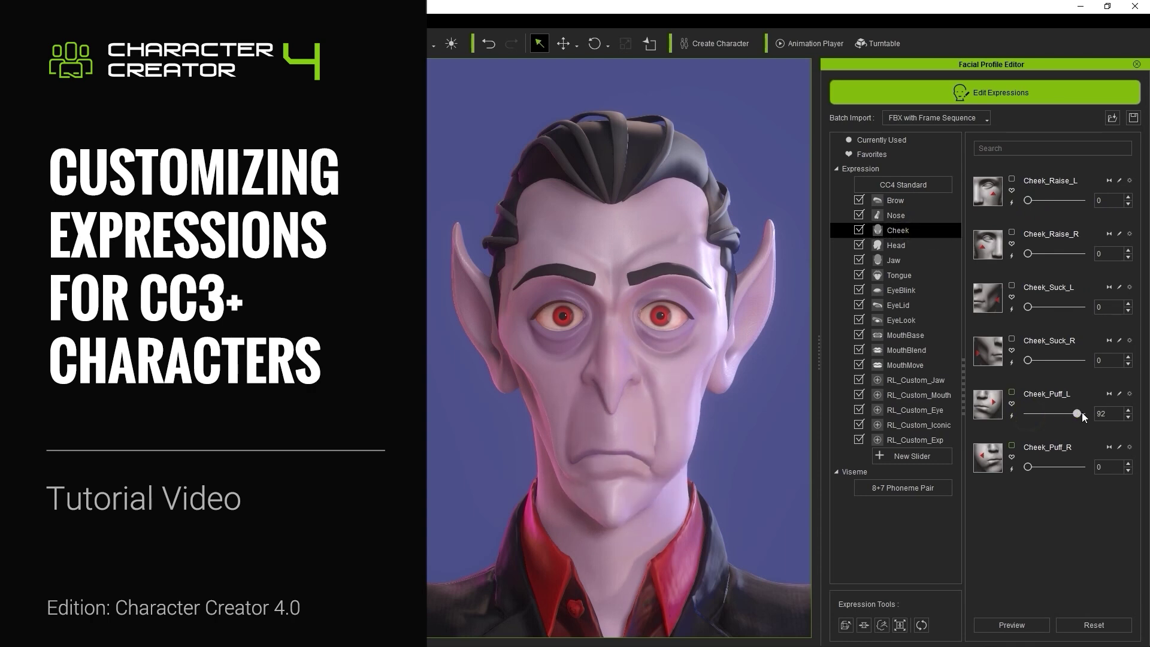
left_click_drag(1027, 414, 1053, 414)
left_click(922, 259)
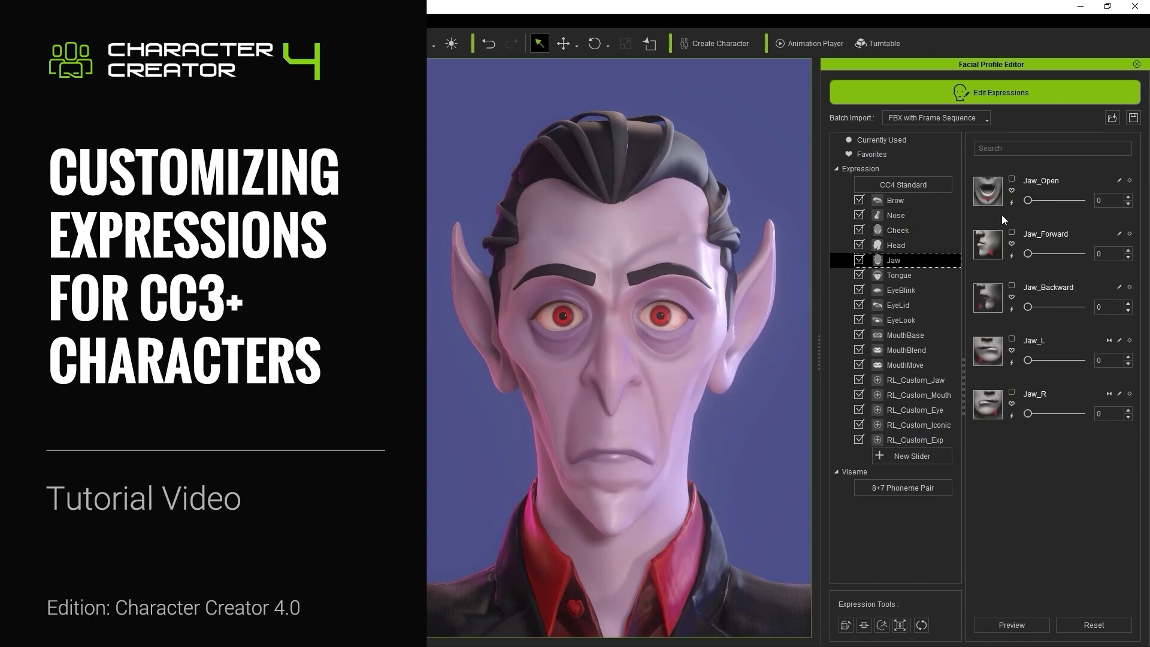
mouse_move(1029, 199)
left_mouse_down()
mouse_move(1077, 200)
mouse_move(1012, 216)
left_mouse_up()
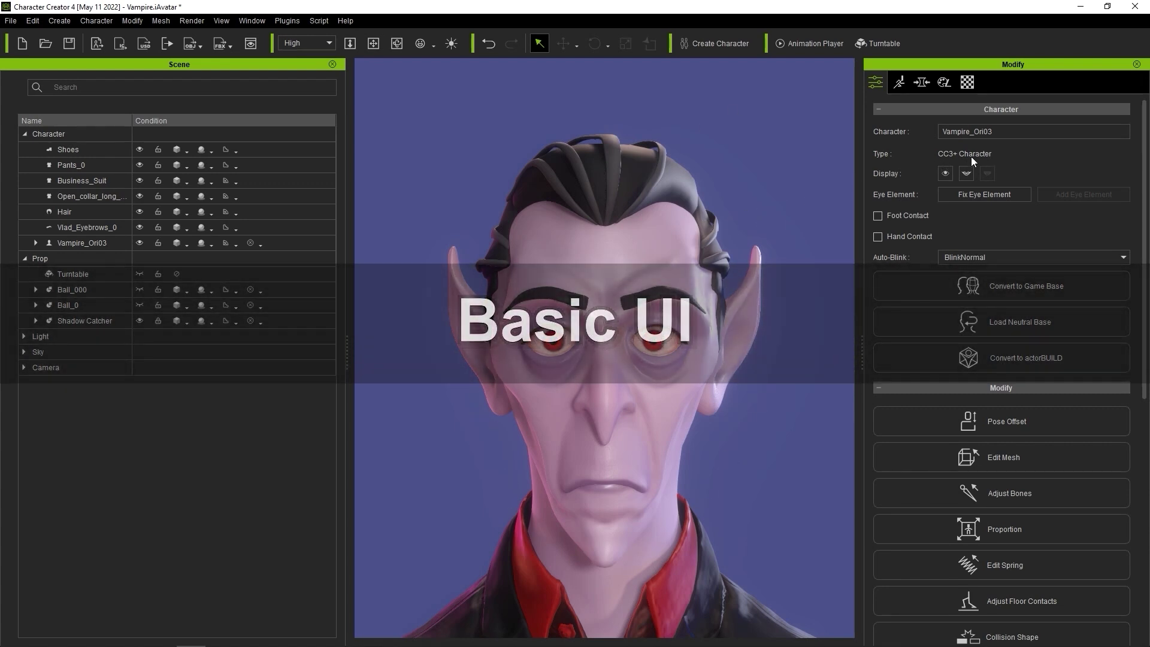
Step: Switch Modify to the Motion settings and bring up the Facial Profile Editor from the Window menu
left_click(900, 82)
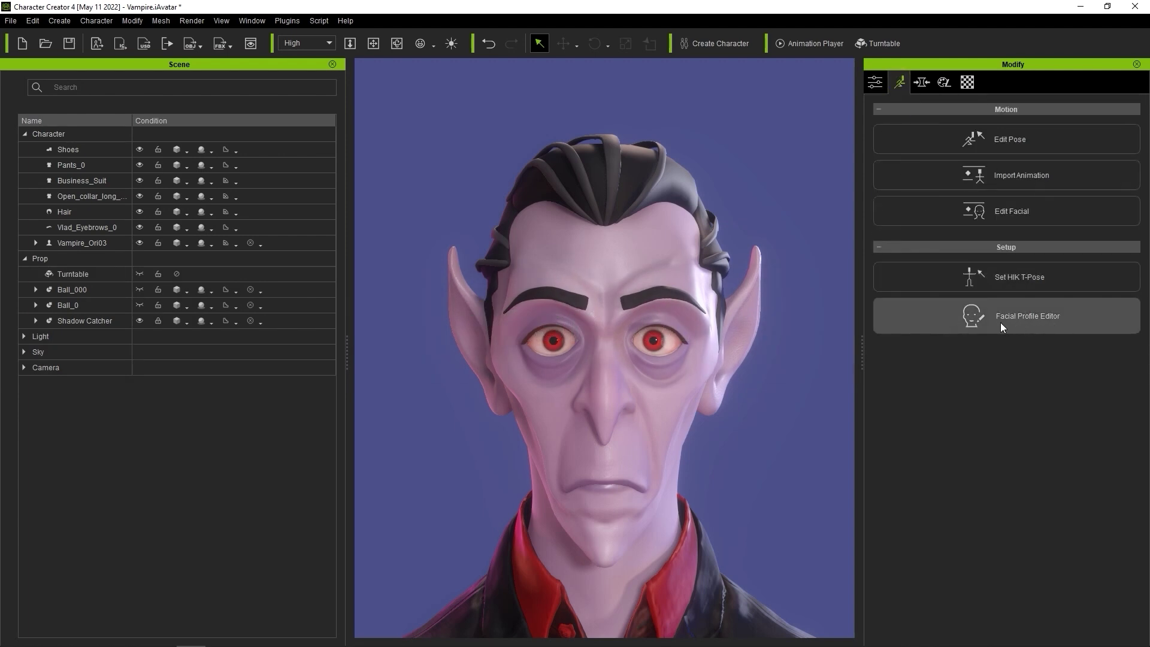
left_click(238, 24)
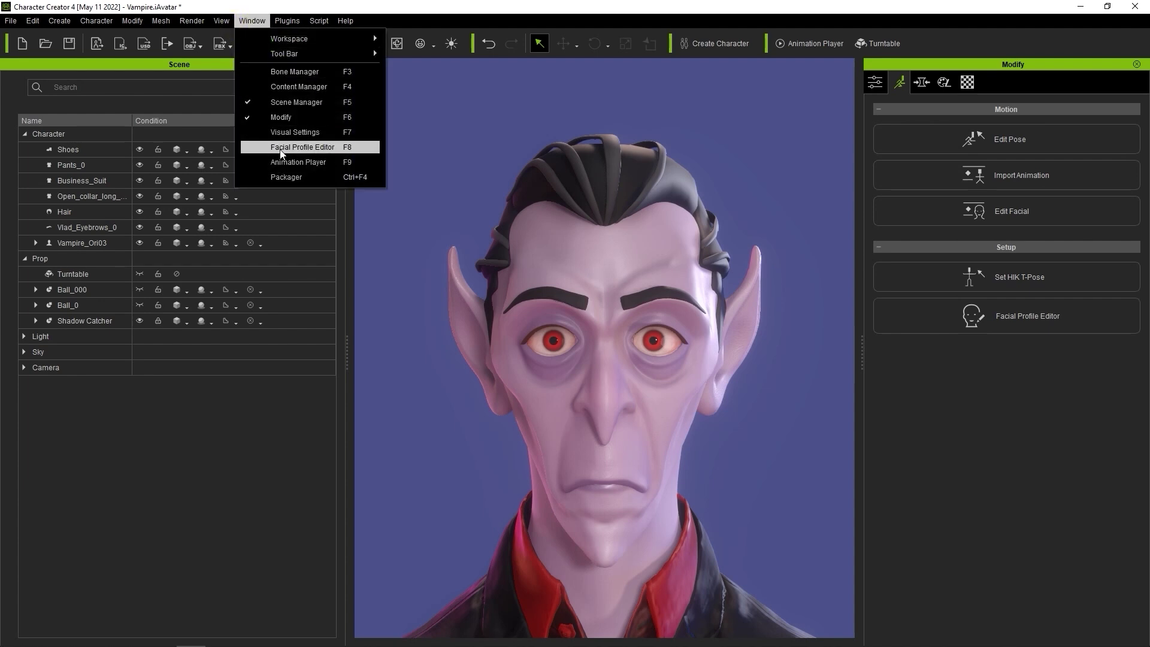
left_click(335, 149)
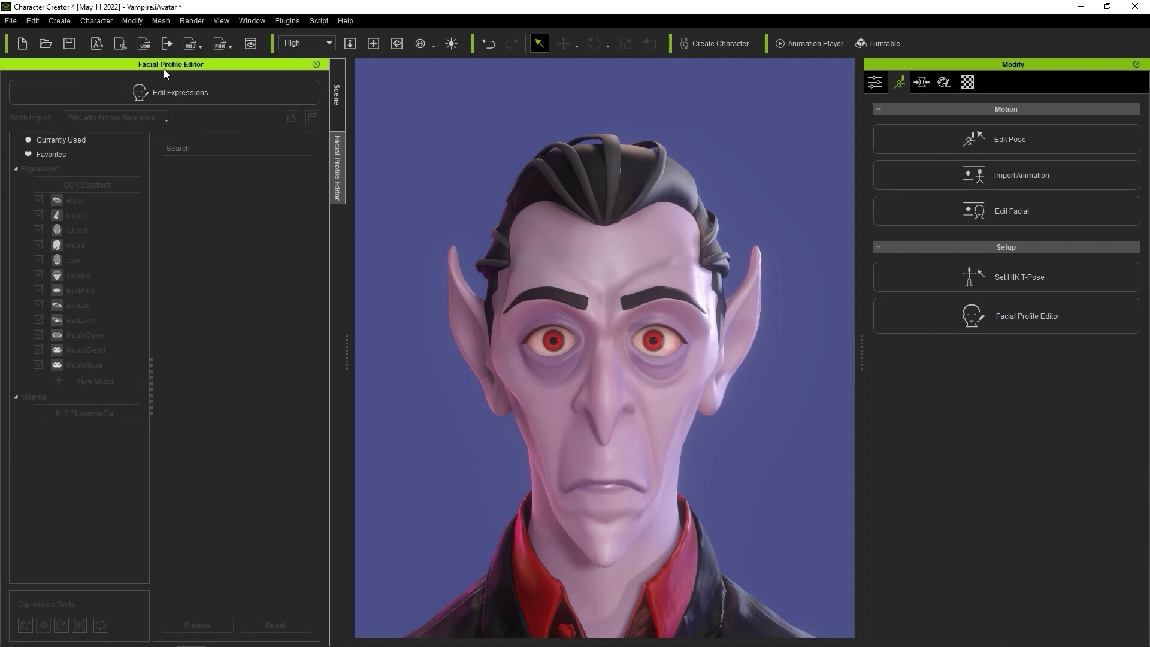
Step: Turn on expression editing and browse the standard Brow, Cheek and MouthBase slider groups
left_click(228, 93)
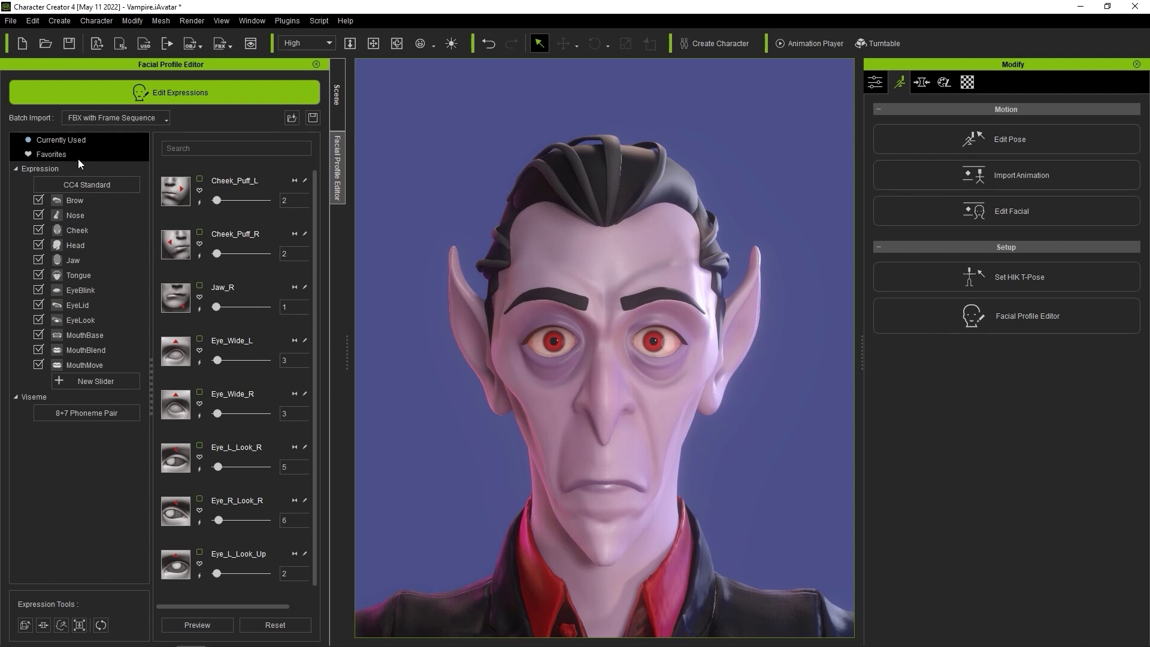
left_click(69, 168)
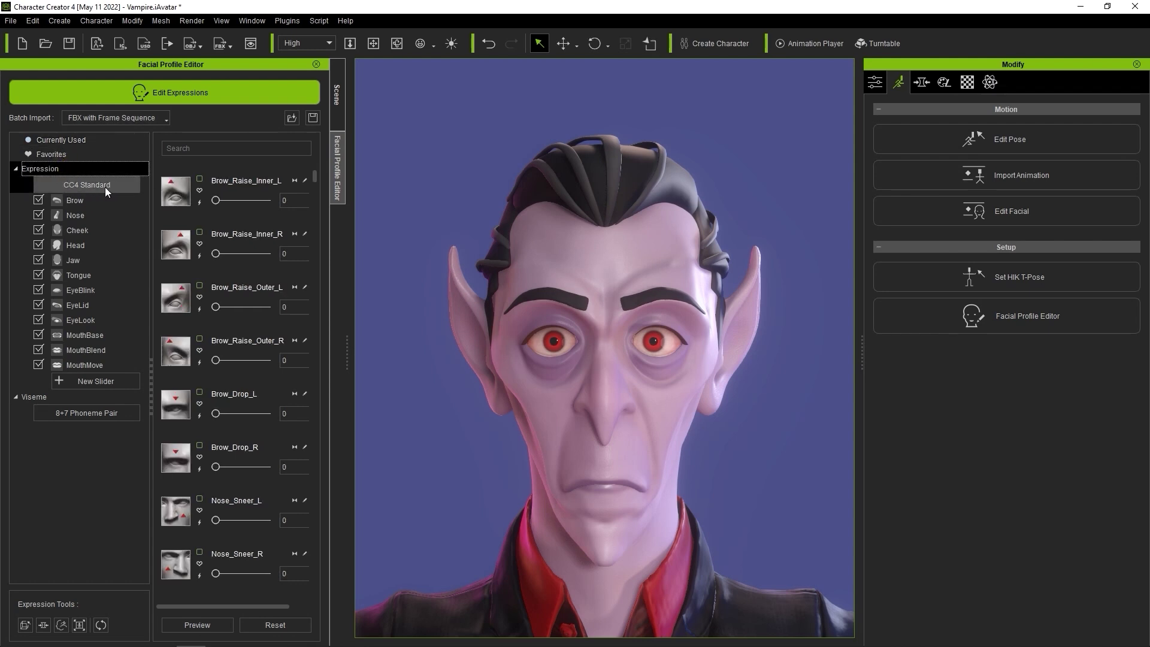
left_click(96, 199)
left_click(96, 228)
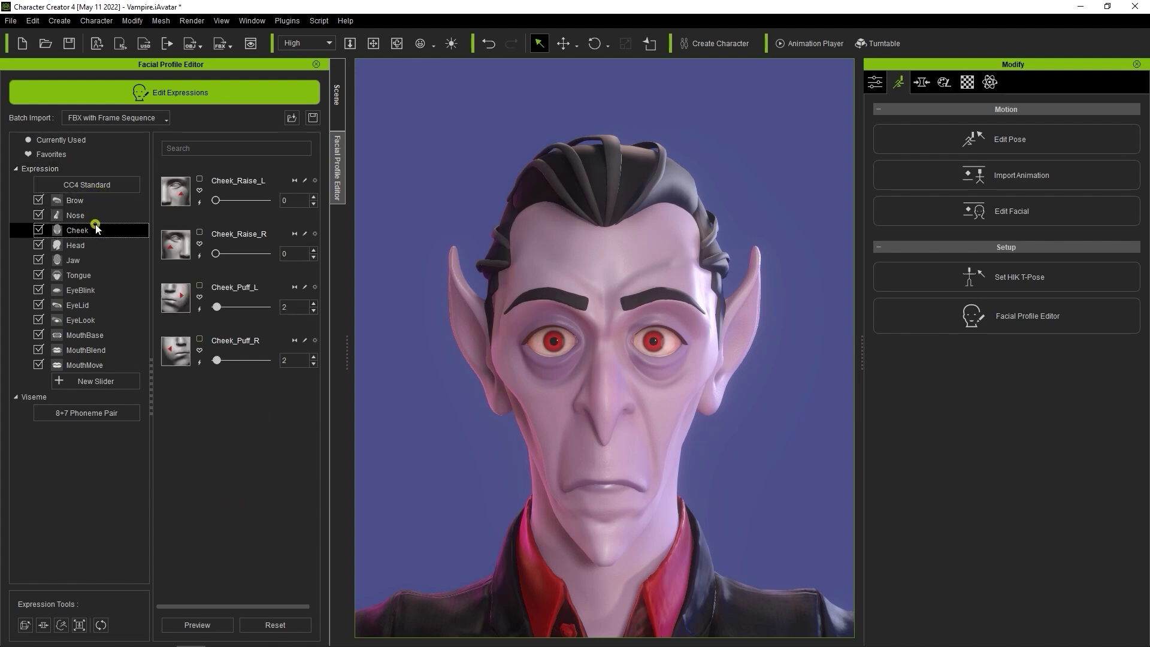
left_click(91, 290)
left_click(86, 321)
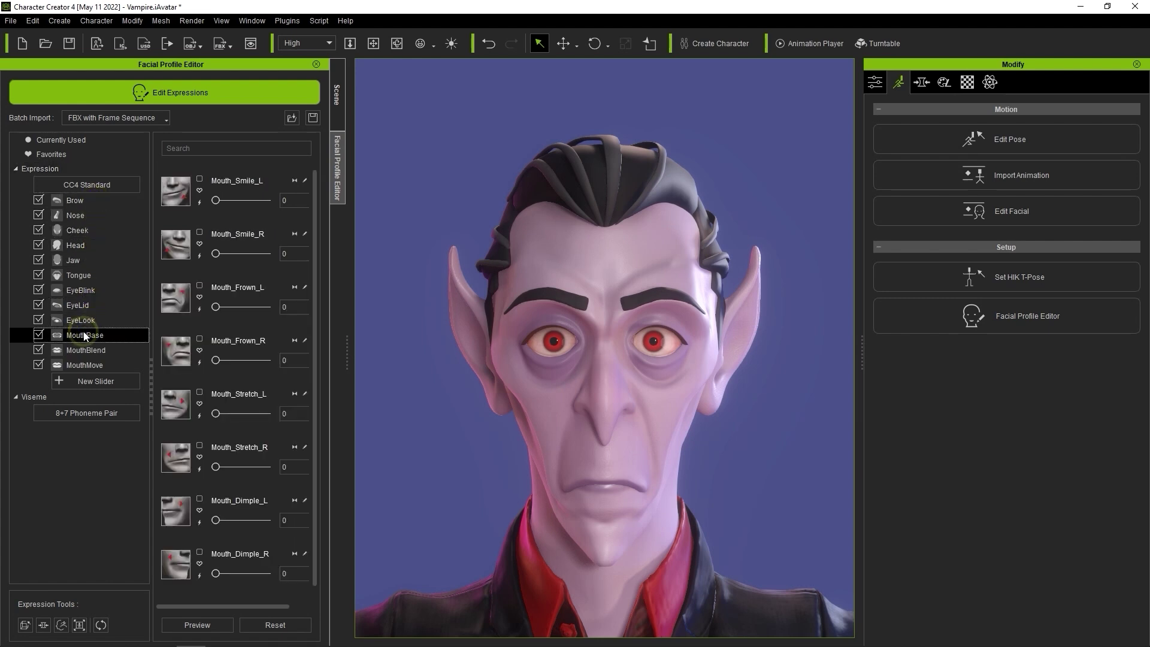
Step: Test inner brow raises, a partial jaw open, a left blink and a right-side frown on the vampire
left_click(107, 198)
mouse_move(216, 200)
left_mouse_down()
mouse_move(305, 203)
mouse_move(202, 209)
left_mouse_up()
left_click_drag(216, 254, 331, 259)
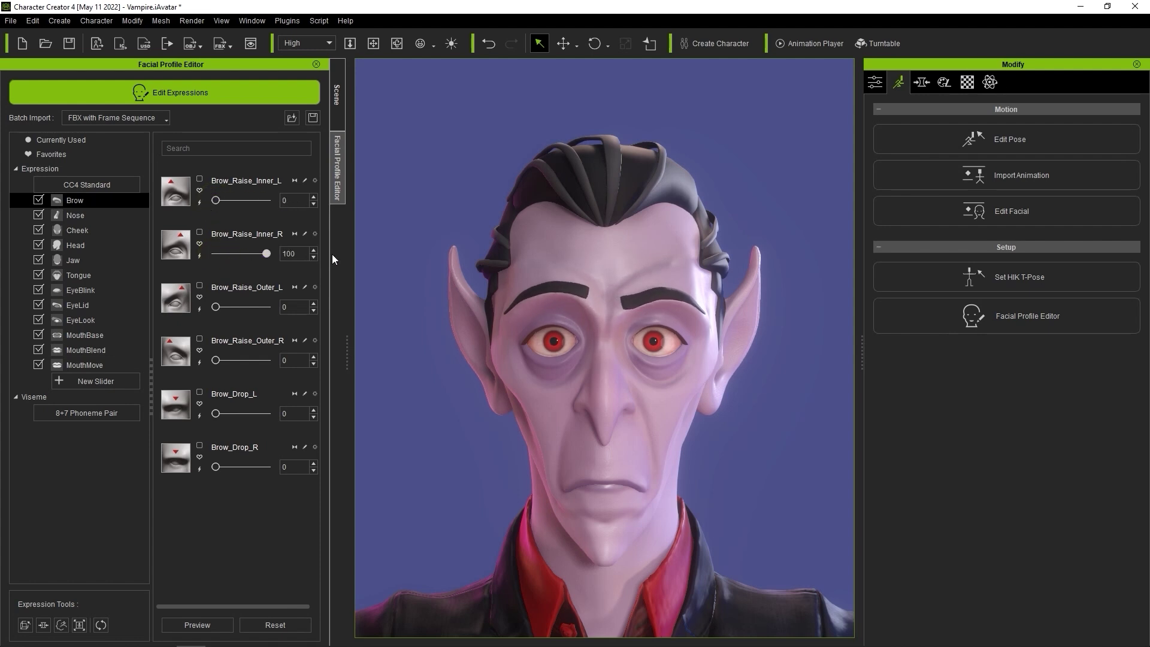
left_click(73, 260)
mouse_move(216, 200)
left_mouse_down()
mouse_move(298, 197)
mouse_move(214, 202)
left_mouse_up()
left_click(81, 291)
left_click(83, 334)
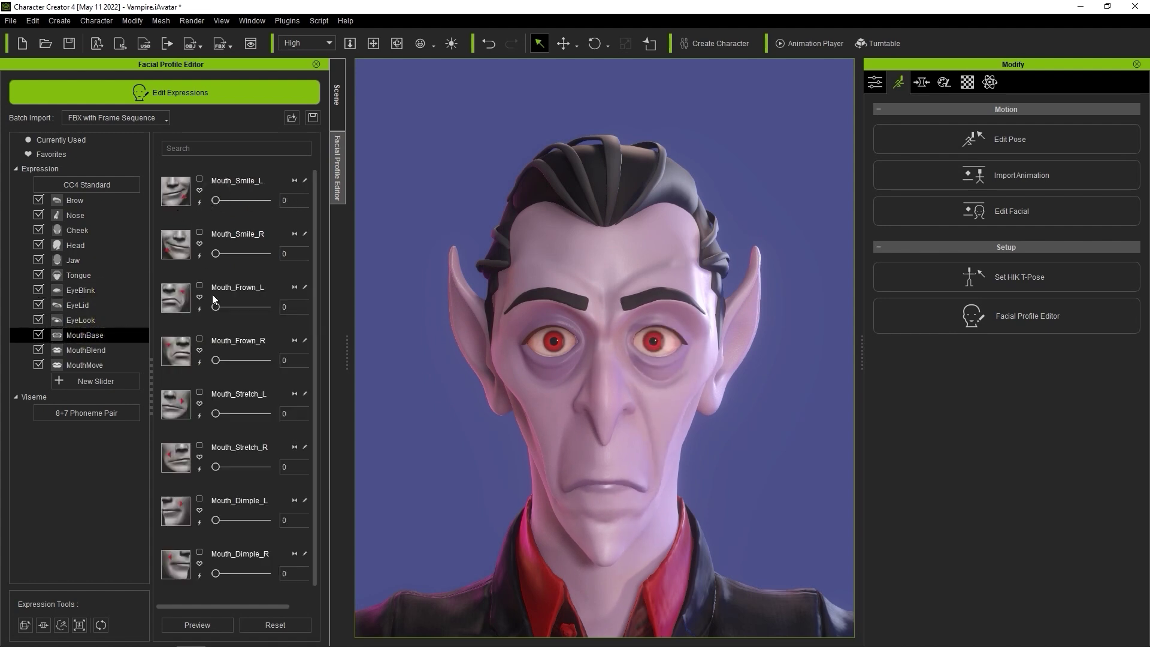
mouse_move(215, 360)
left_mouse_down()
mouse_move(301, 358)
mouse_move(171, 355)
left_mouse_up()
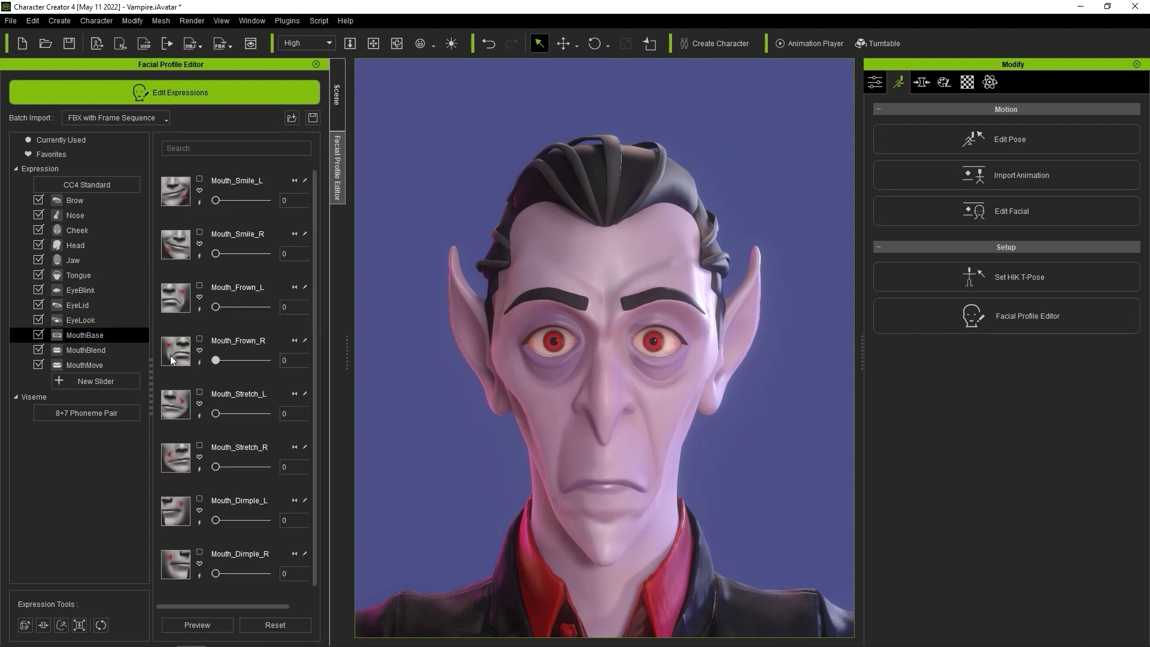
Step: Preview the V_Open, V_Tight and V_Affricate viseme mouth shapes
left_click(73, 396)
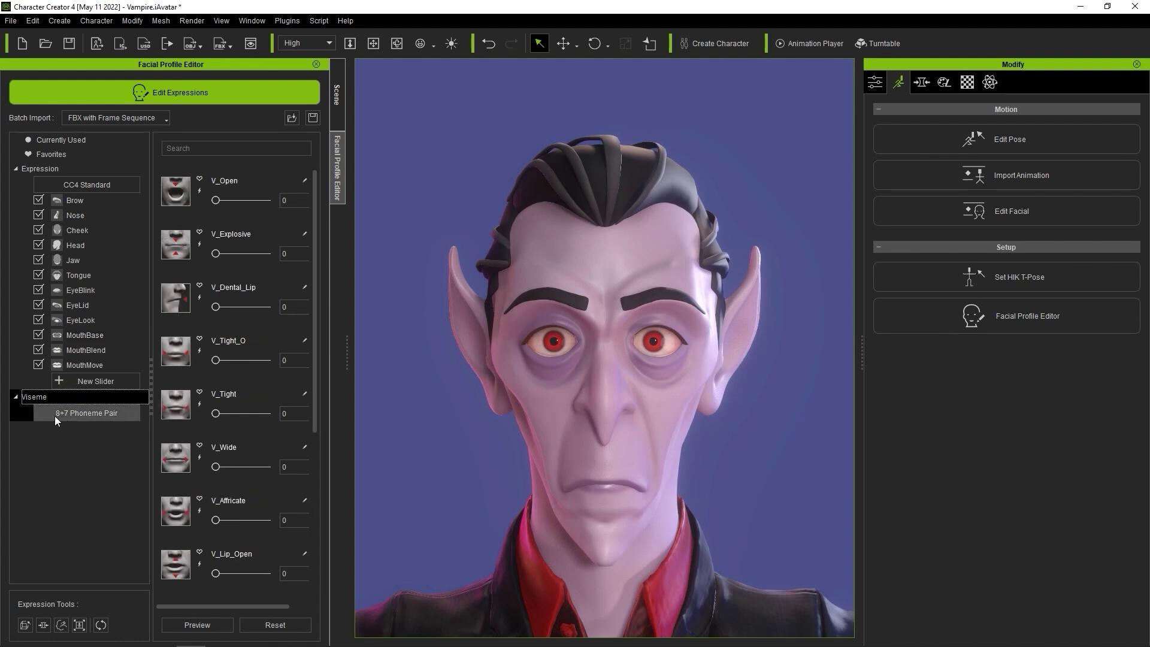
scroll(312, 342, "down", 1)
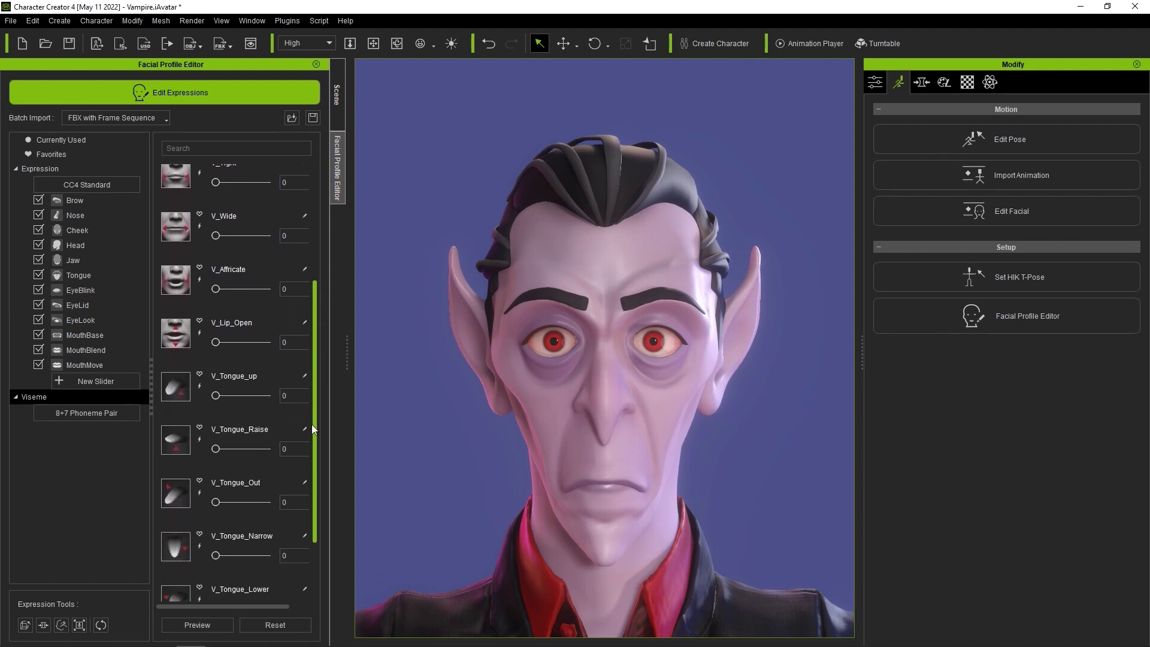
mouse_move(312, 342)
left_mouse_down()
mouse_move(311, 495)
mouse_move(328, 282)
left_mouse_up()
left_click_drag(226, 201, 203, 211)
mouse_move(216, 413)
left_mouse_down()
mouse_move(298, 415)
mouse_move(181, 424)
left_mouse_up()
mouse_move(216, 520)
left_mouse_down()
mouse_move(298, 518)
mouse_move(189, 519)
left_mouse_up()
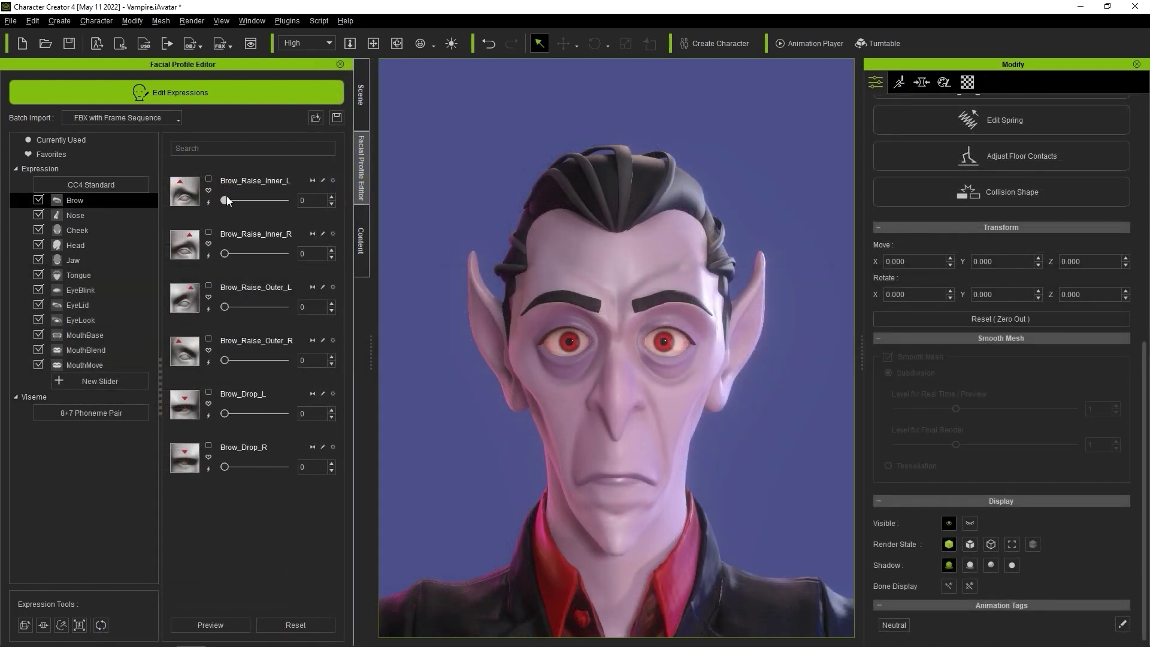
Step: Hold Brow_Raise_Inner_L at 100 and show the head morph categories in Modify
left_click_drag(224, 200, 280, 202)
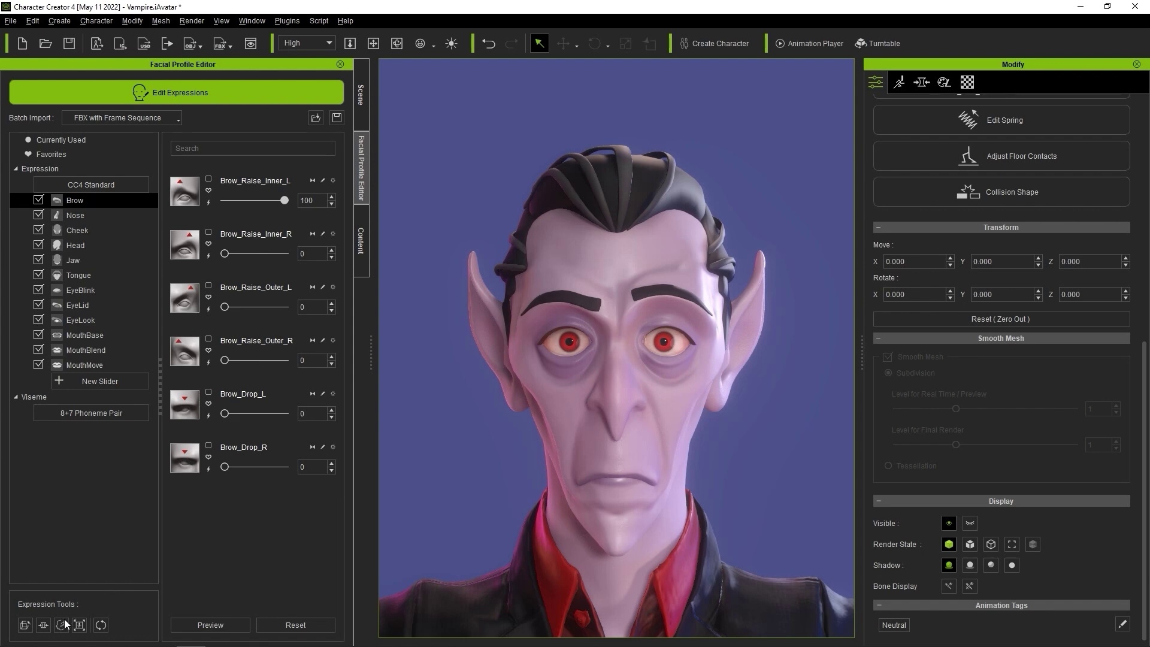
left_click(42, 626)
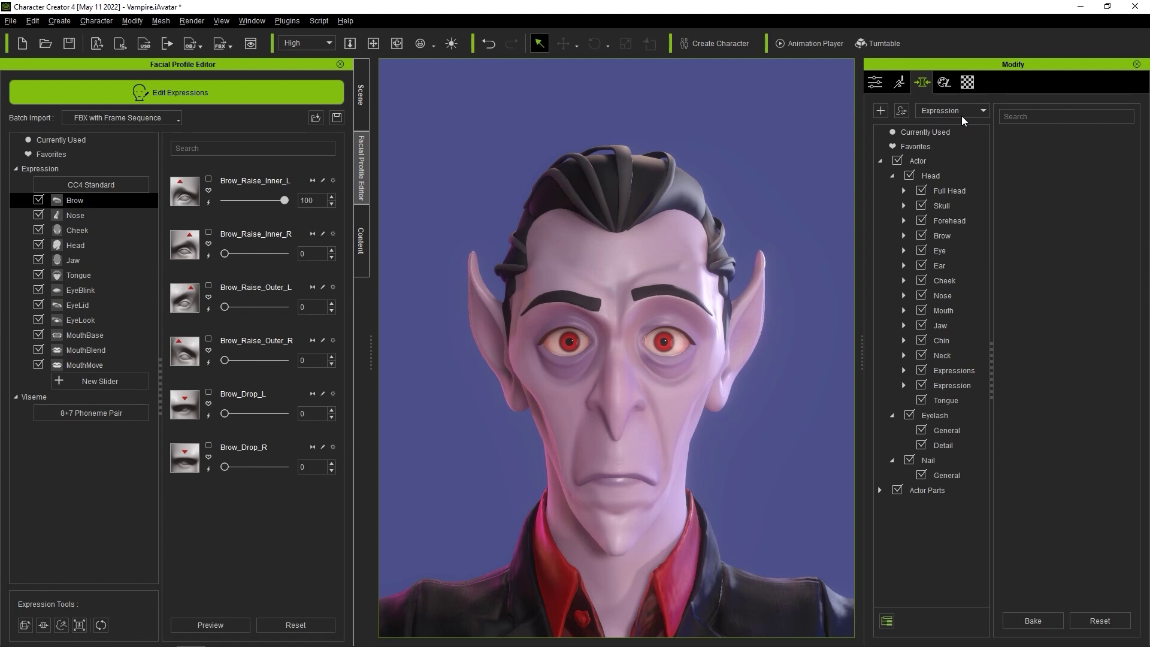
Step: Browse head morphs to the brow expression morphs and reshape the raised brow lower and higher
left_click(944, 170)
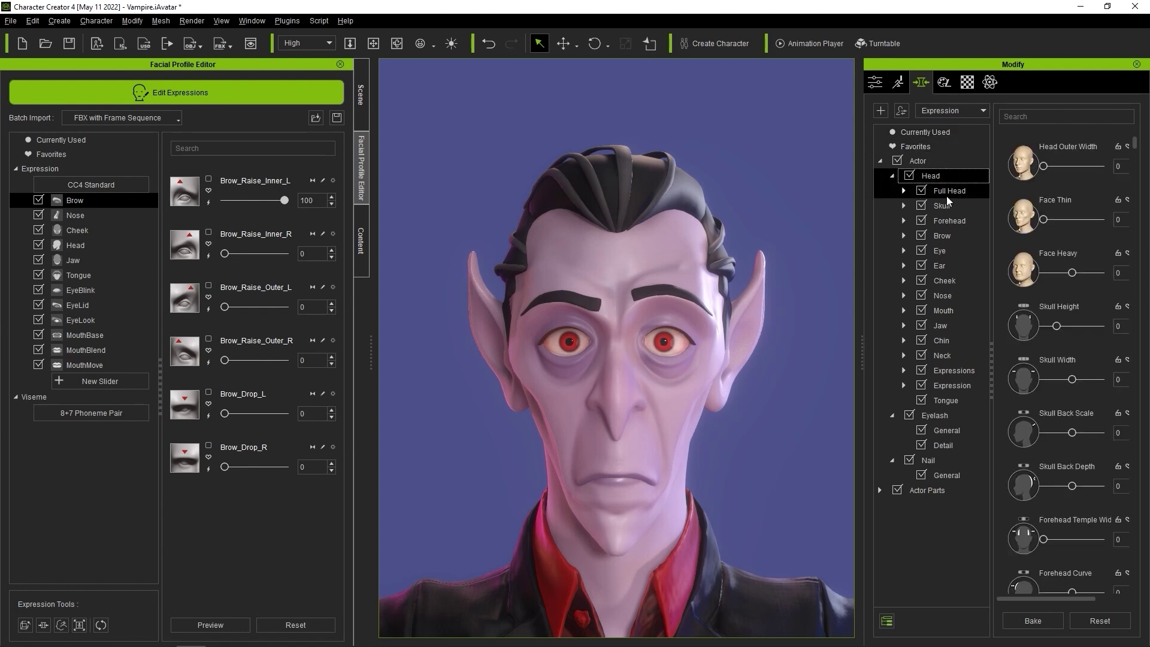
left_click(946, 221)
left_click(945, 279)
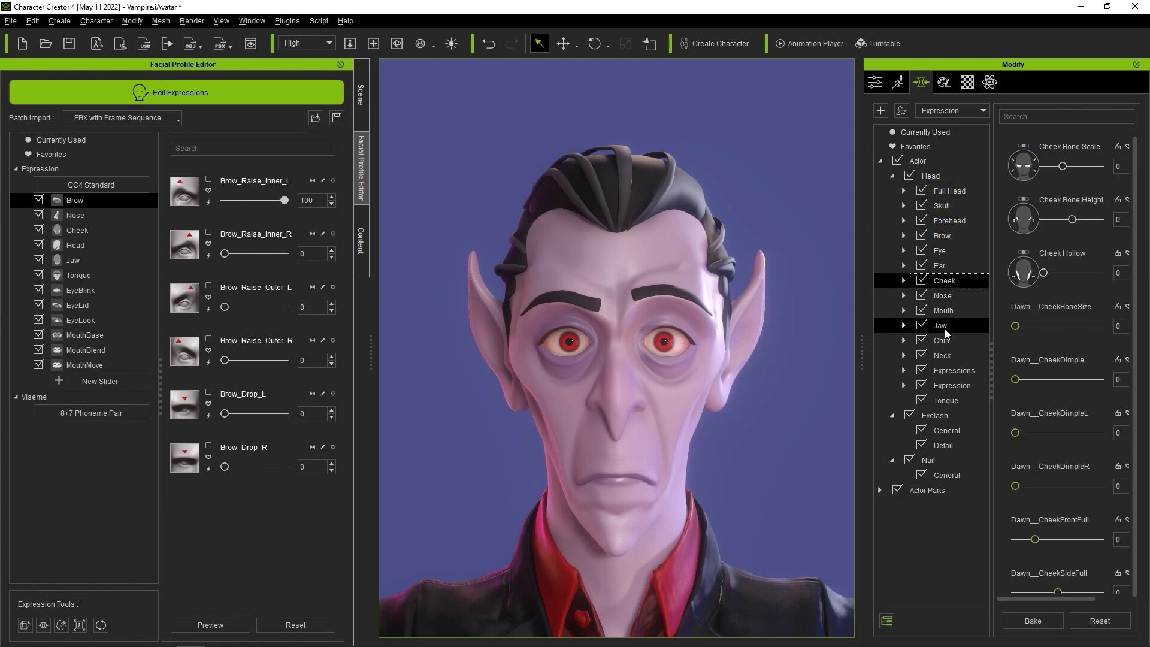
left_click(944, 326)
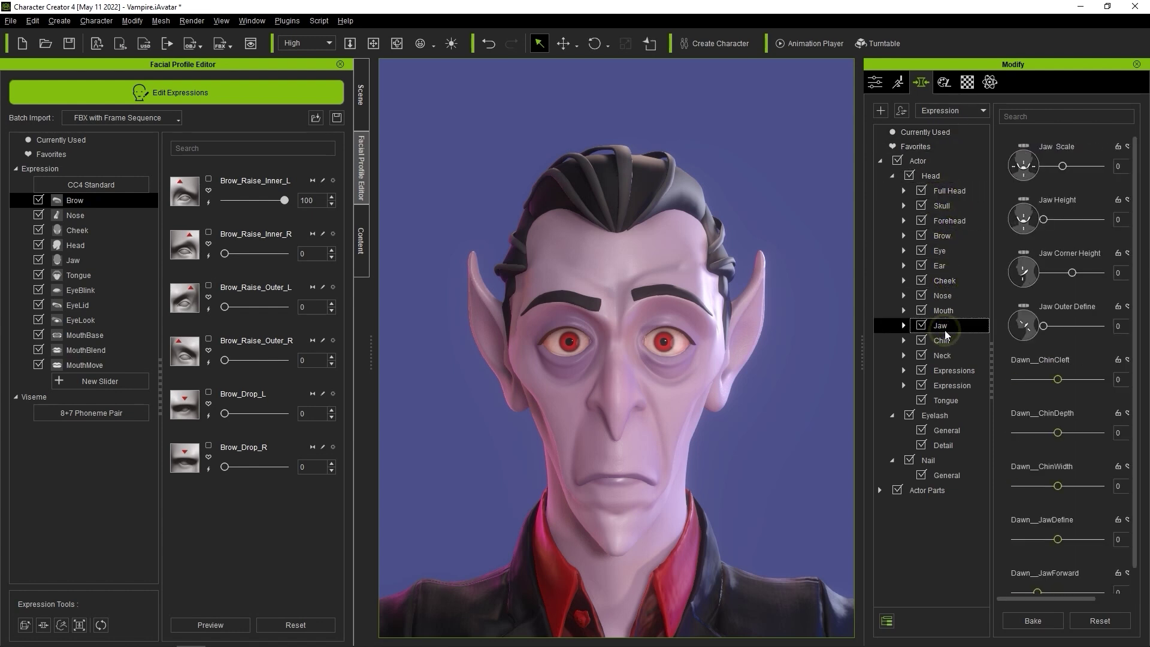
left_click(903, 374)
left_click(941, 373)
left_click(953, 417)
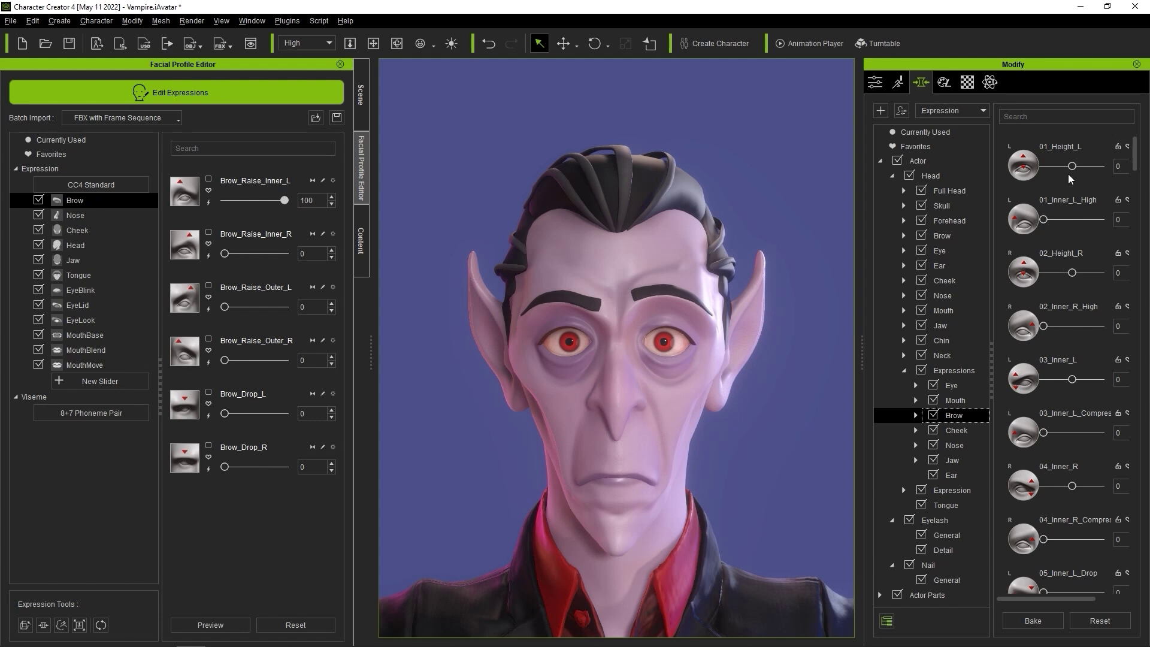
mouse_move(1072, 167)
left_mouse_down()
mouse_move(1026, 171)
mouse_move(1099, 166)
left_mouse_up()
left_click_drag(1043, 219, 1107, 219)
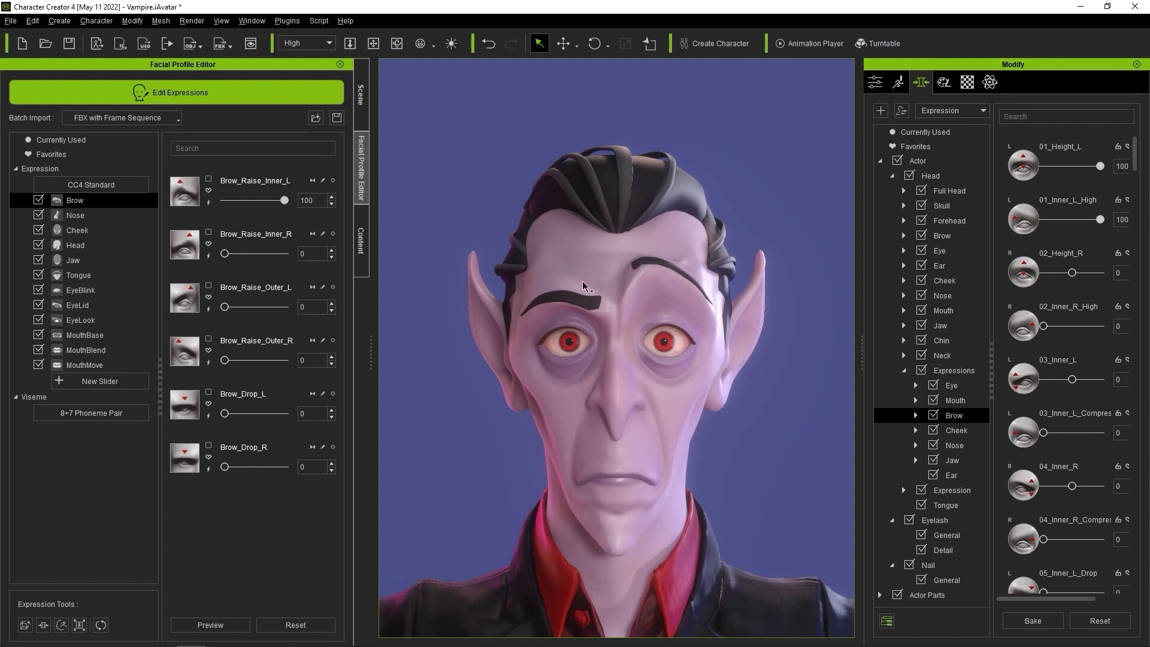
Step: Store the reshaped brow in Brow_Raise_Inner_L, copy it to the right side, and return the brows to zero
left_click(210, 201)
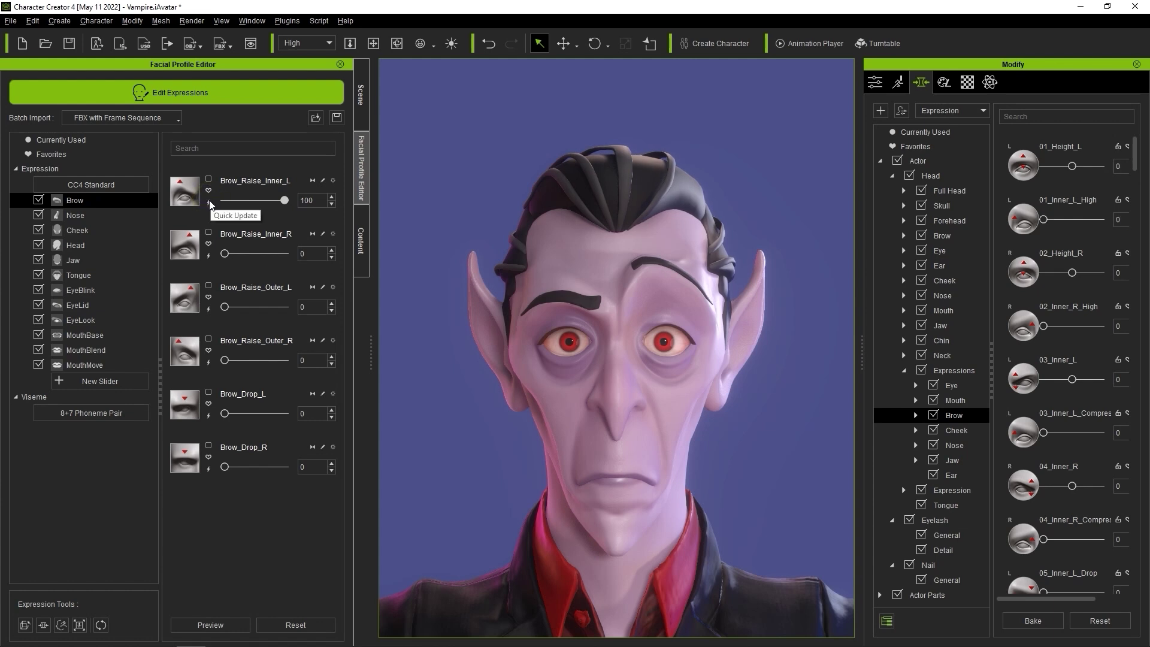
mouse_move(284, 200)
left_mouse_down()
mouse_move(256, 205)
mouse_move(318, 209)
left_mouse_up()
mouse_move(225, 255)
left_mouse_down()
mouse_move(303, 261)
mouse_move(205, 266)
left_mouse_up()
left_click(257, 182)
left_click(312, 180)
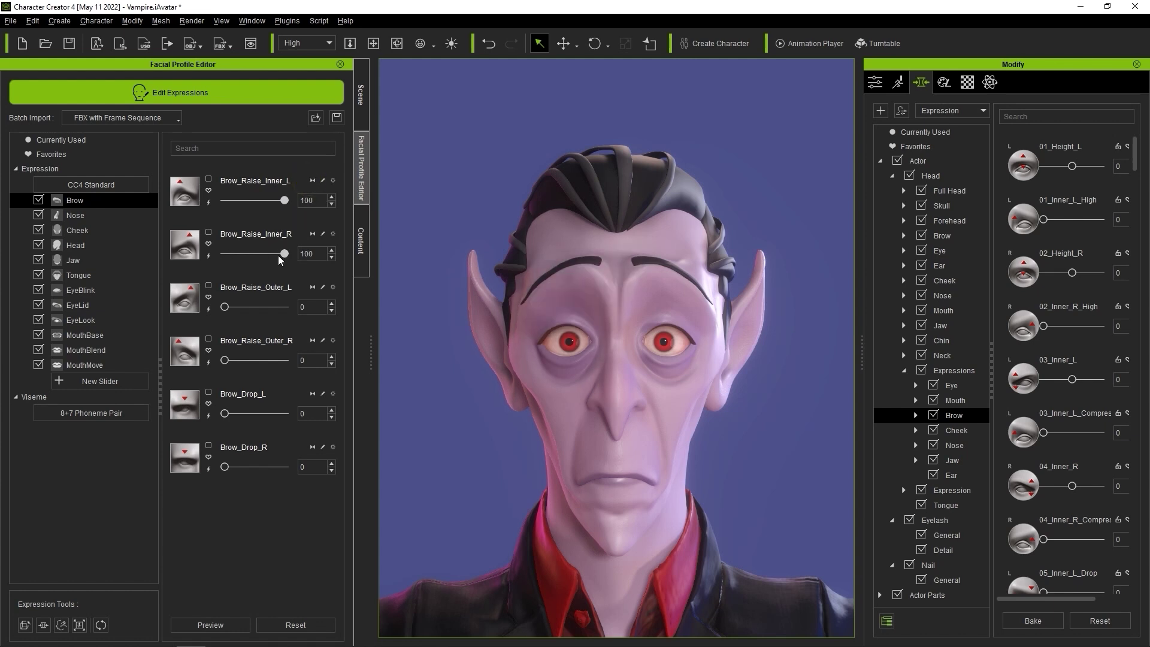
mouse_move(278, 255)
left_mouse_down()
mouse_move(224, 255)
mouse_move(302, 253)
mouse_move(199, 262)
mouse_move(302, 267)
left_mouse_up()
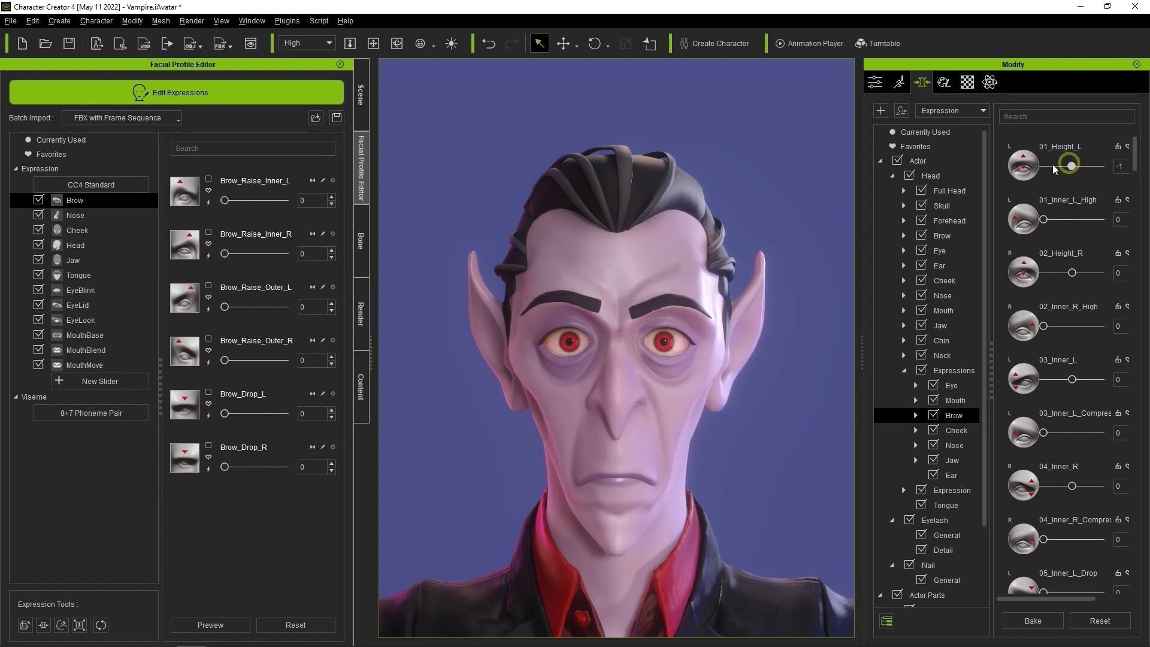
left_click_drag(225, 467, 280, 469)
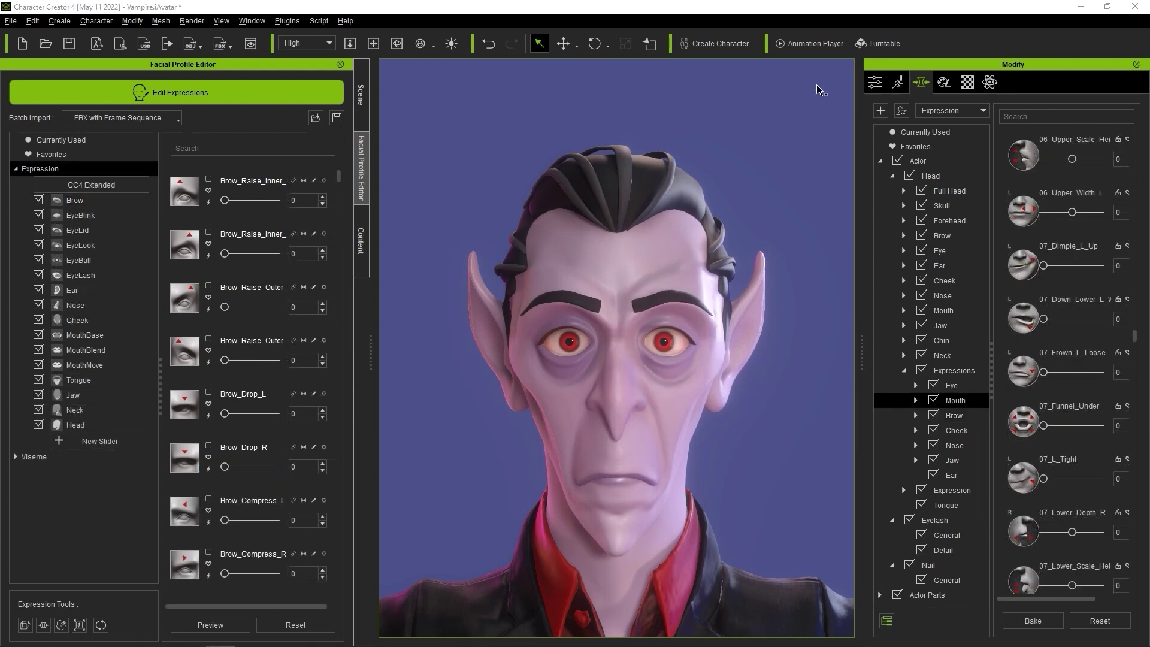
Step: Browse the expression categories down to the MouthBlend pucker and funnel sliders
left_click(106, 201)
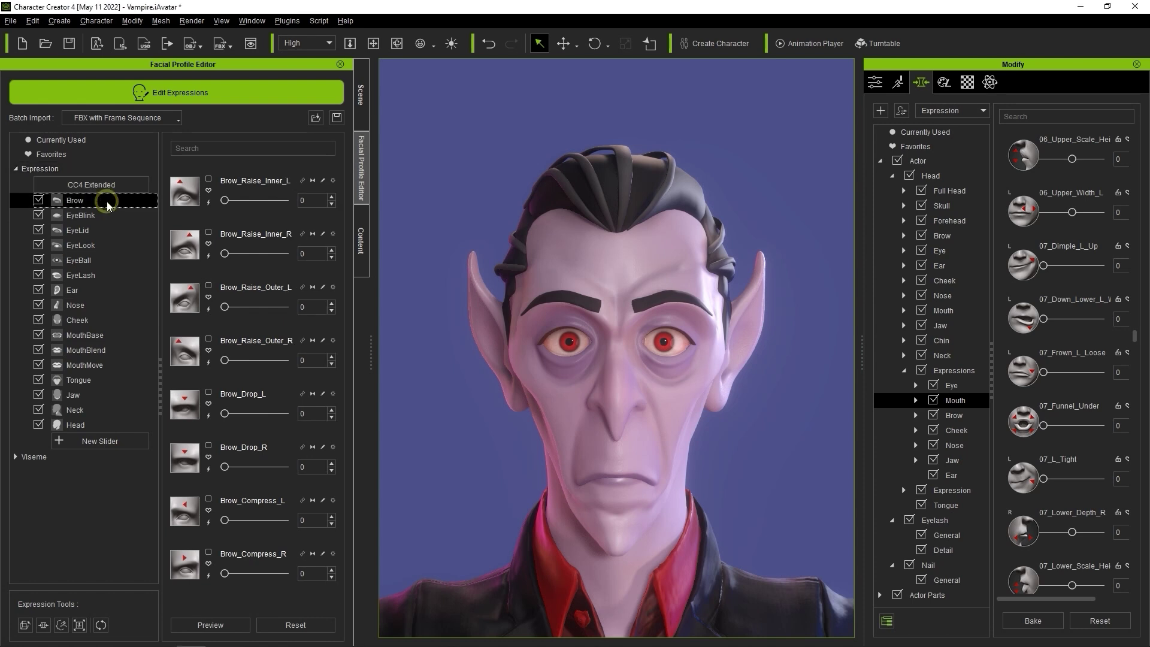
left_click(94, 289)
left_click(95, 321)
left_click(94, 349)
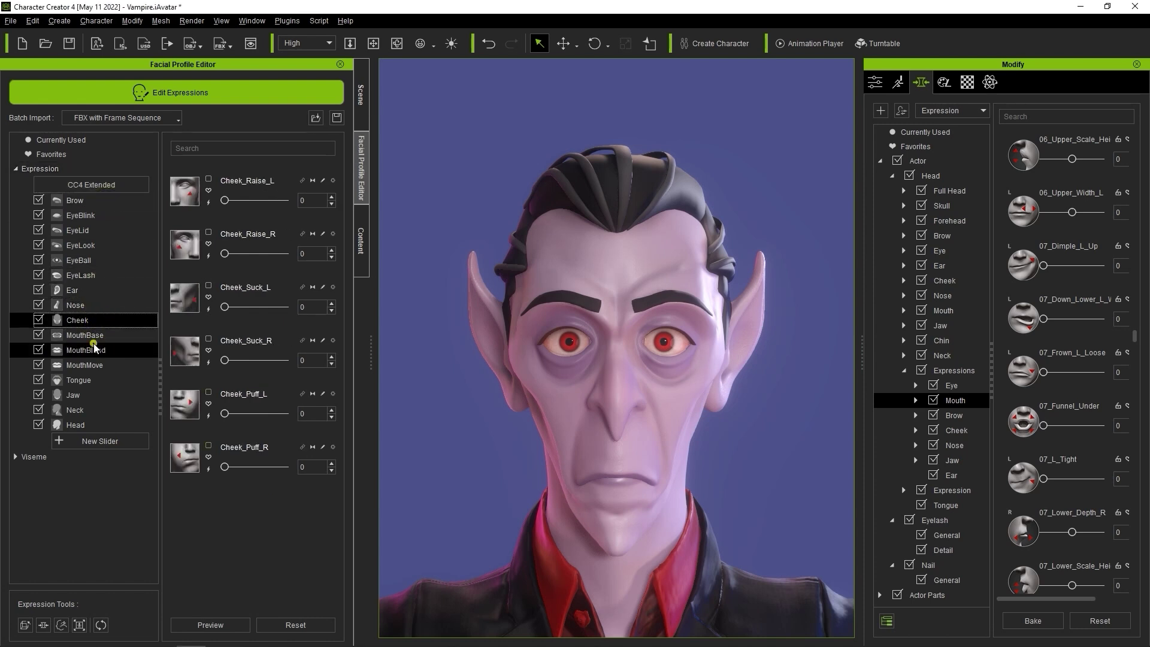
left_click(82, 397)
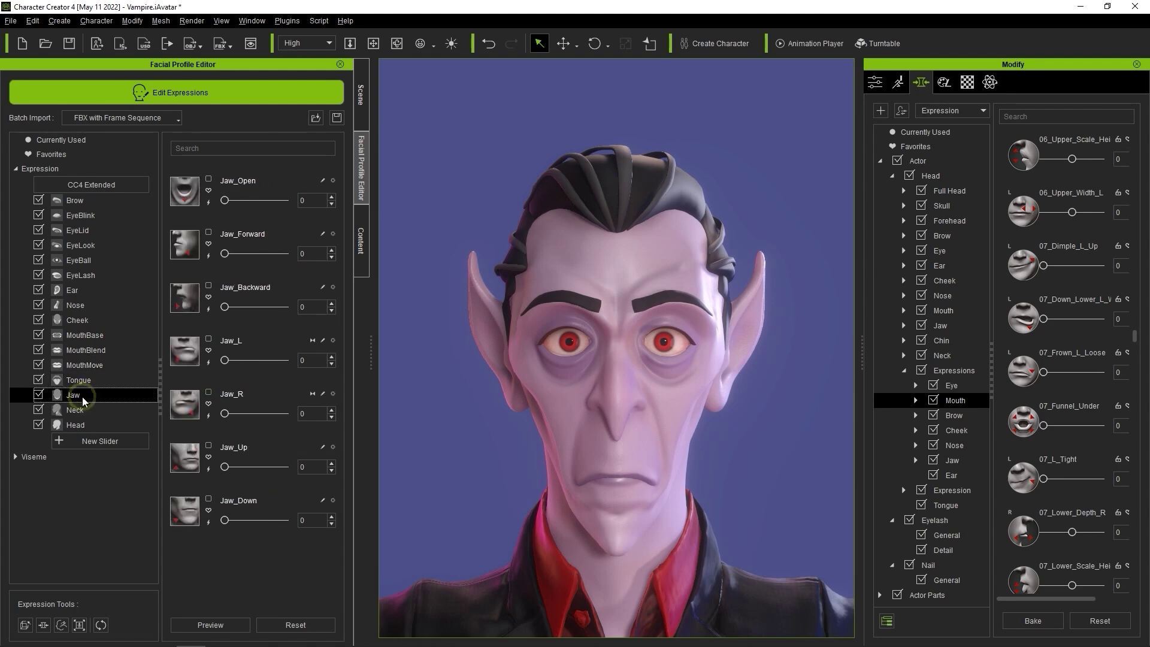
left_click(99, 354)
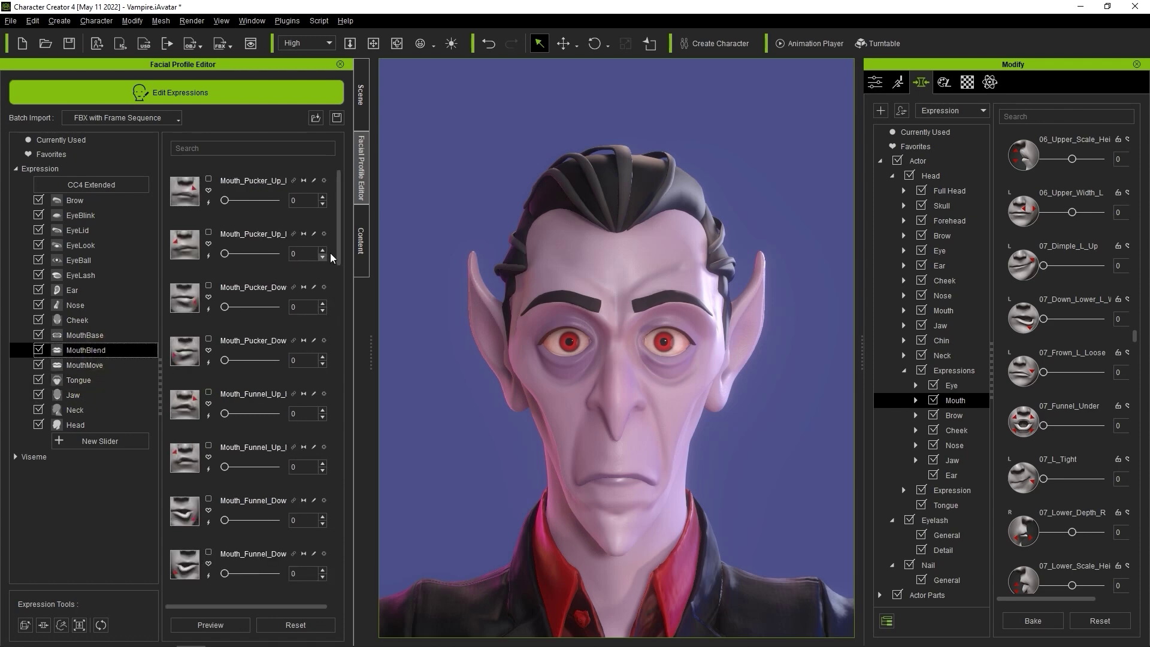
scroll(332, 261, "down", 1)
scroll(337, 274, "down", 2)
scroll(328, 321, "down", 2)
scroll(326, 332, "down", 1)
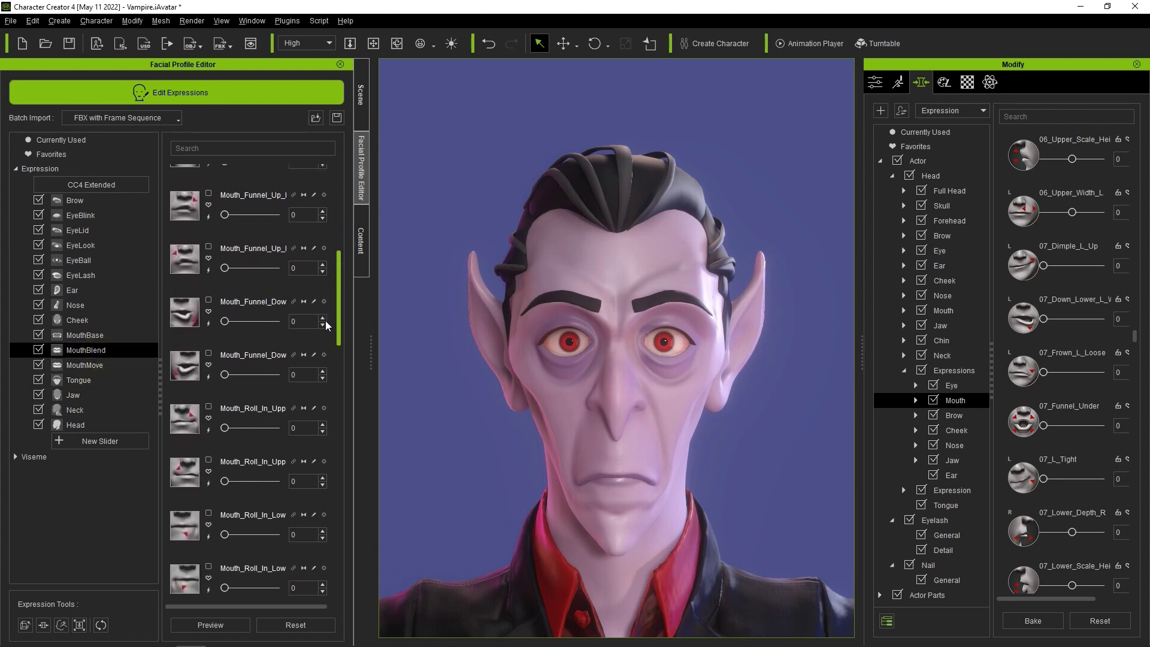
scroll(325, 321, "up", 2)
scroll(328, 272, "up", 2)
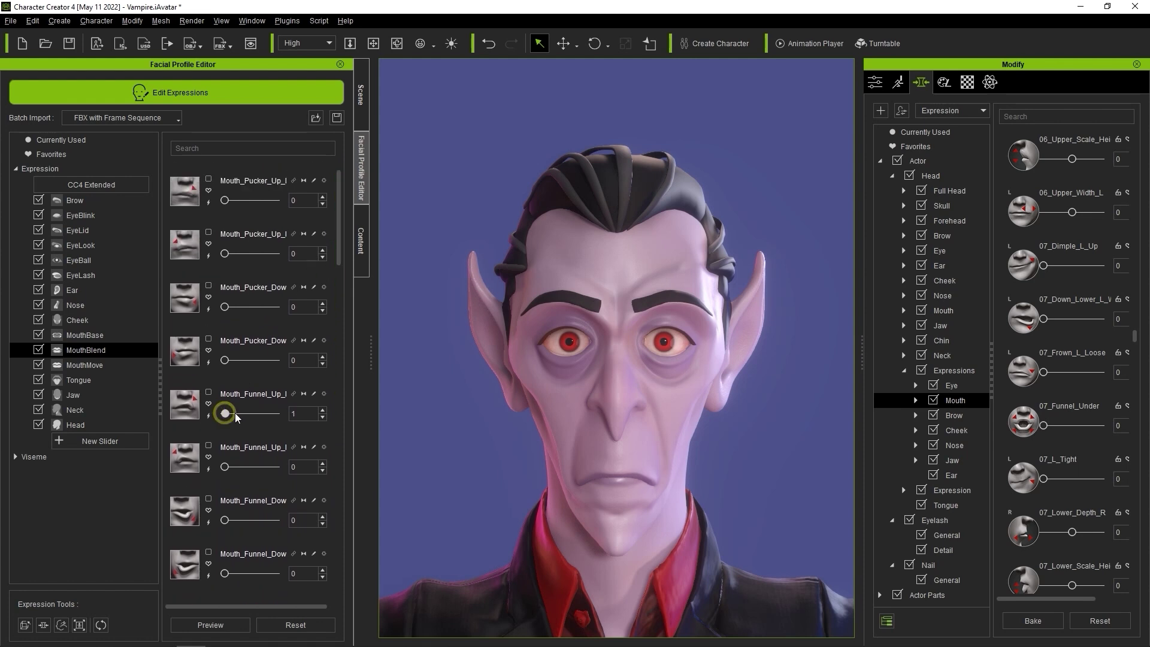
Step: Set the four Mouth_Funnel sliders to 100, reset them, then raise all four together linked
left_click_drag(234, 413, 275, 415)
left_click_drag(226, 466, 307, 466)
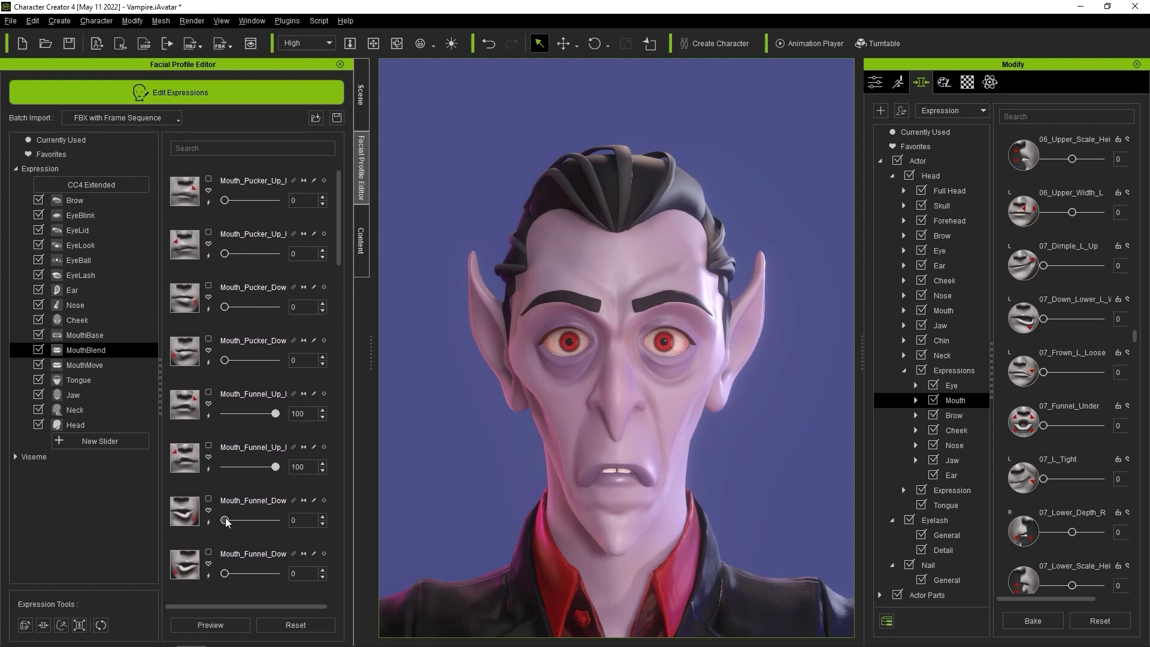
left_click_drag(226, 520, 299, 522)
left_click_drag(225, 574, 287, 575)
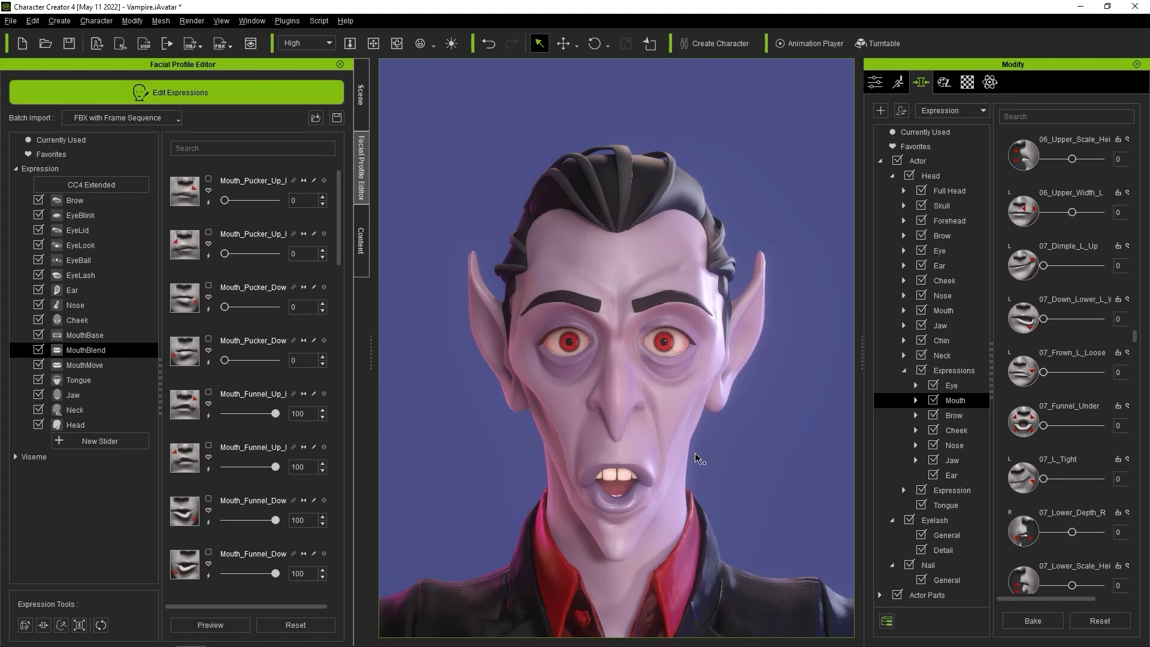
left_click_drag(274, 413, 225, 413)
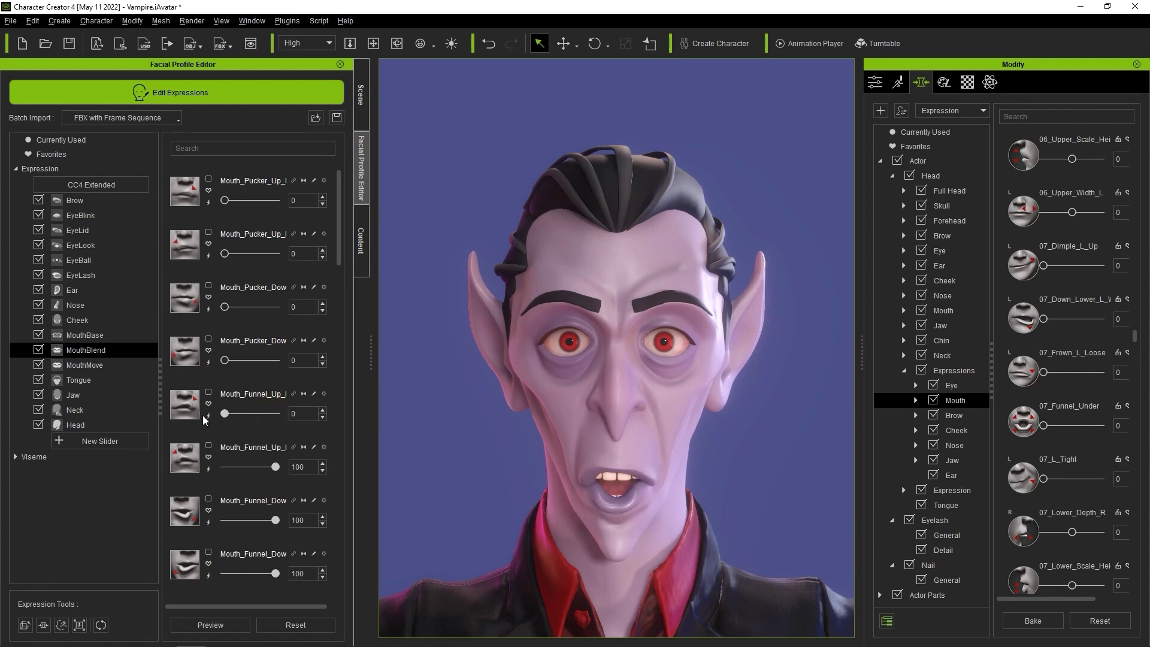
left_click_drag(275, 466, 224, 466)
left_click_drag(275, 522, 225, 520)
left_click_drag(277, 574, 202, 577)
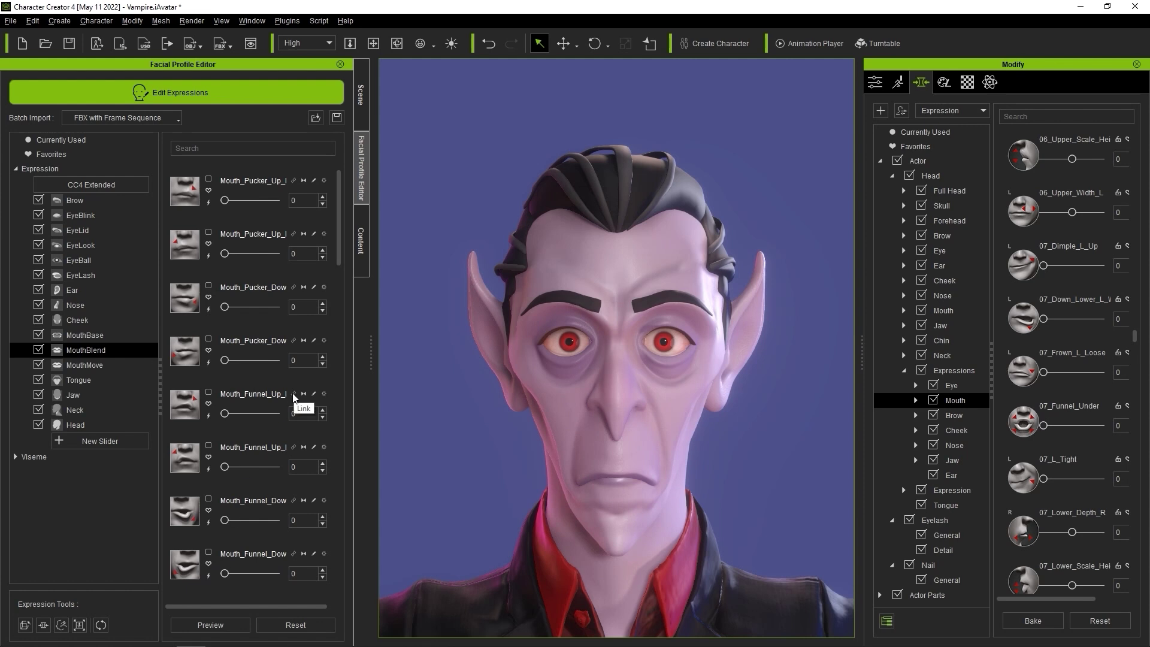
mouse_move(225, 414)
left_mouse_down()
mouse_move(279, 413)
mouse_move(195, 416)
mouse_move(300, 423)
left_mouse_up()
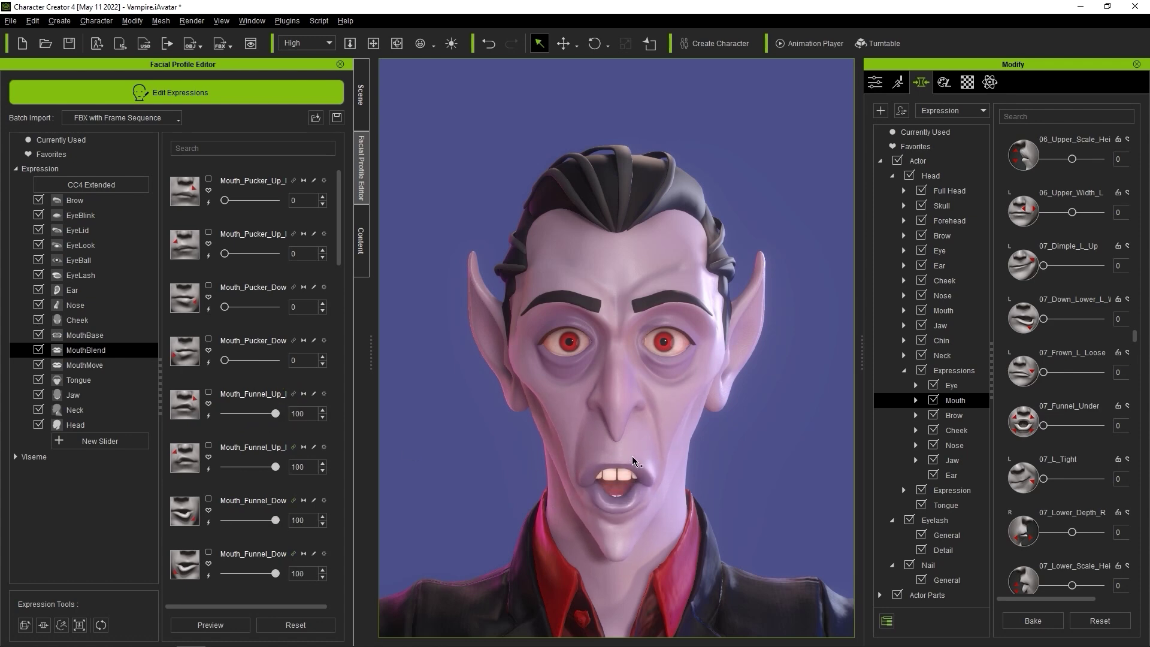
Step: Raise upper and lower lip height morphs to 100 and bake that shape into all four split Mouth_Funnel parts
left_click_drag(1072, 158, 1138, 161)
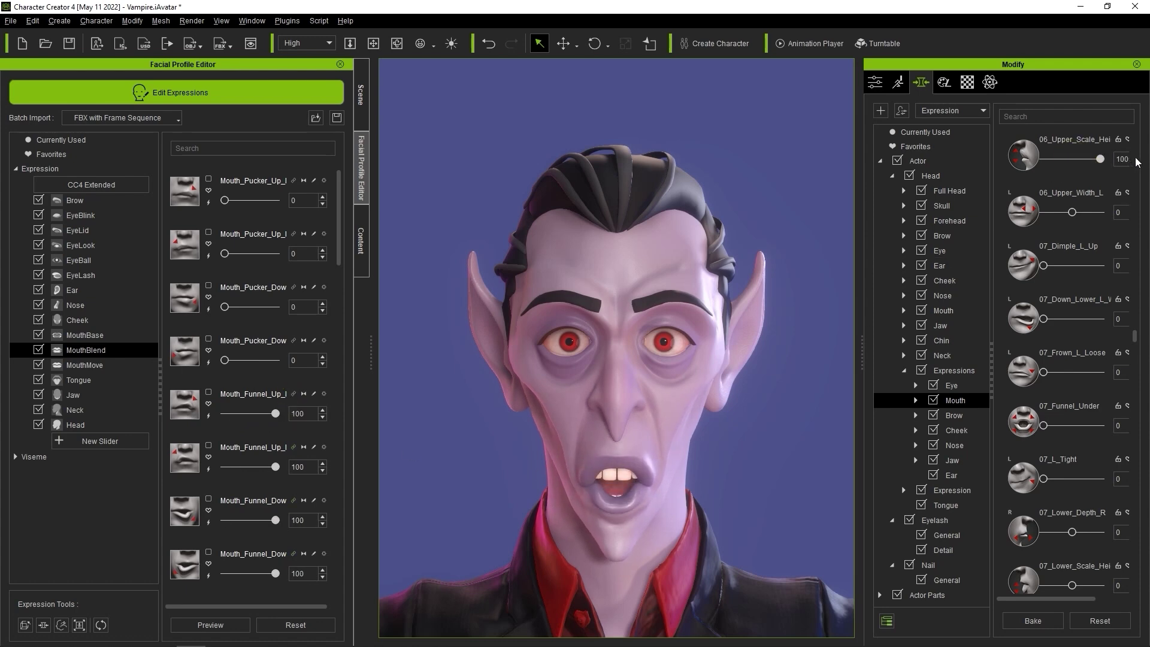
left_click_drag(1071, 586, 1146, 576)
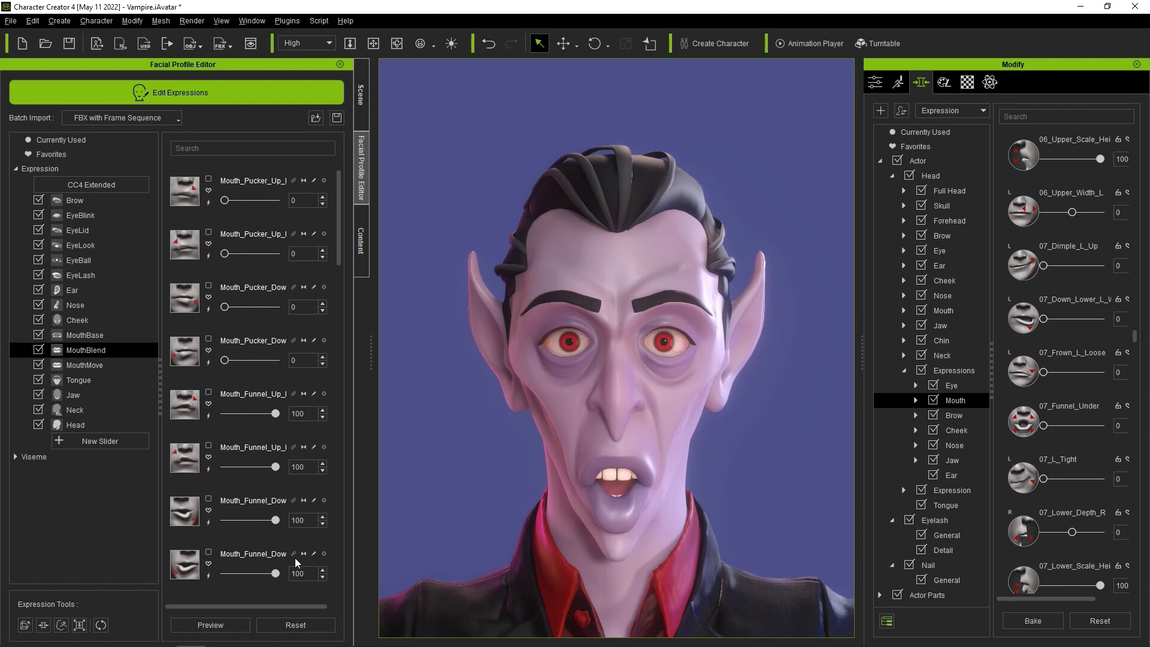
left_click(315, 395)
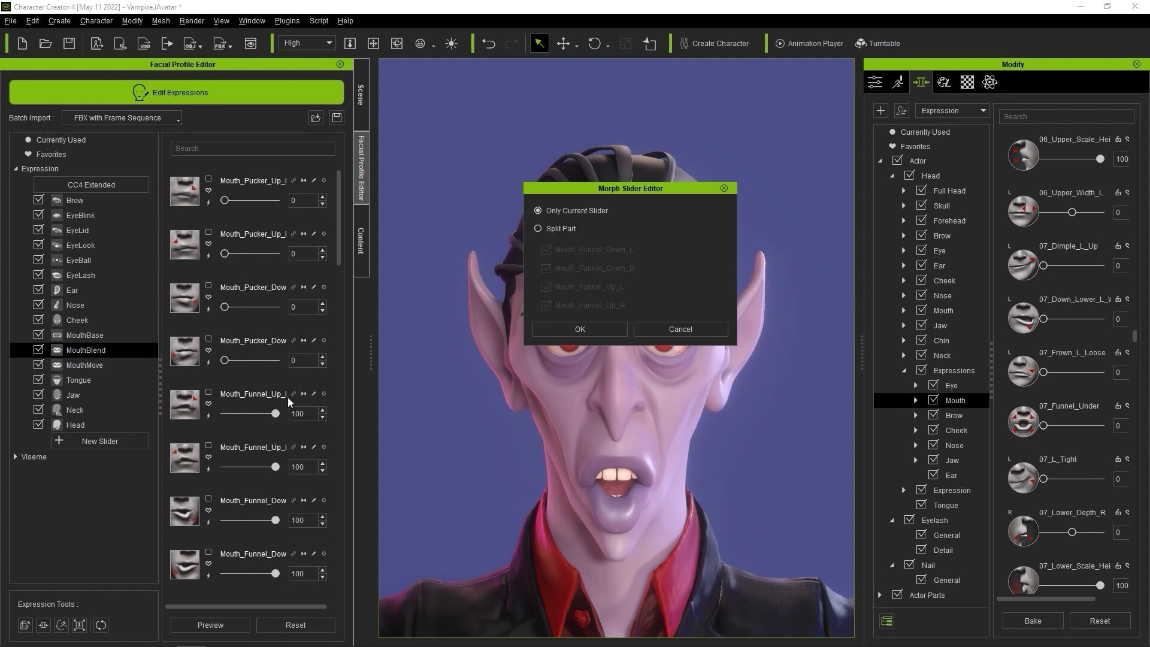
left_click(539, 229)
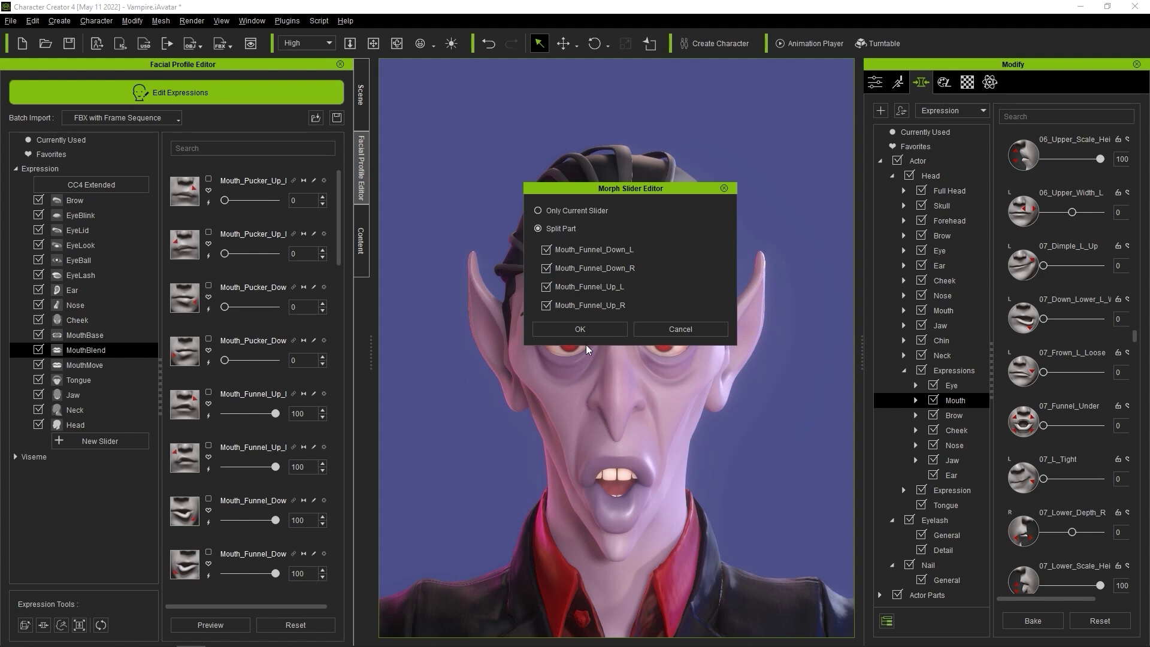
left_click(603, 331)
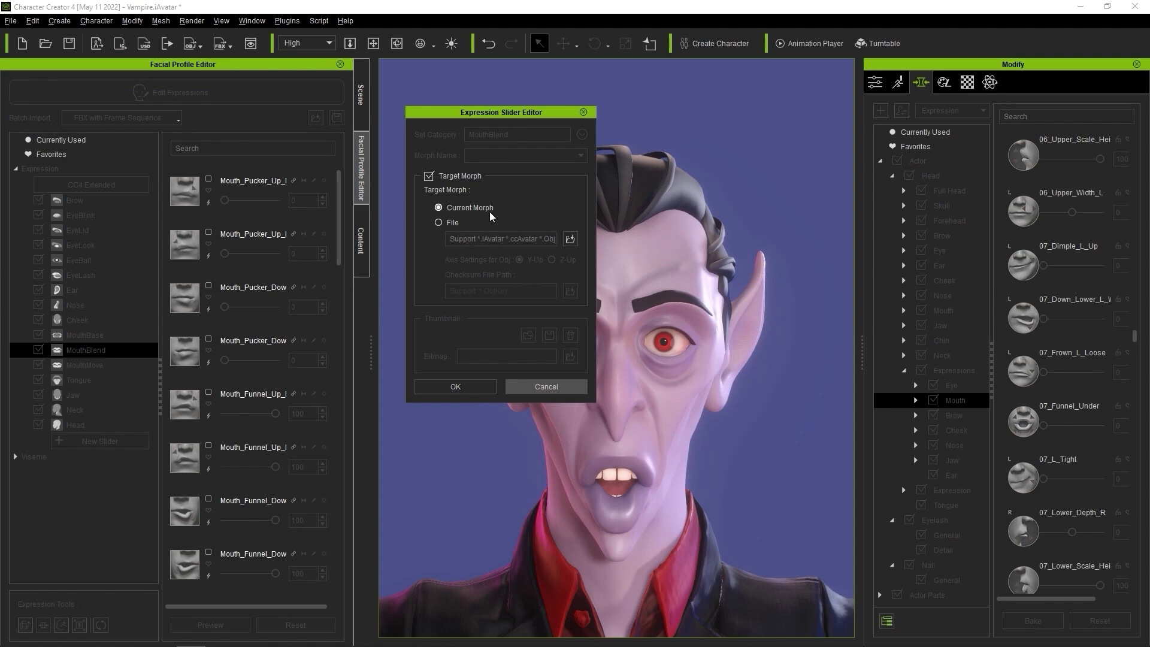
left_click(463, 390)
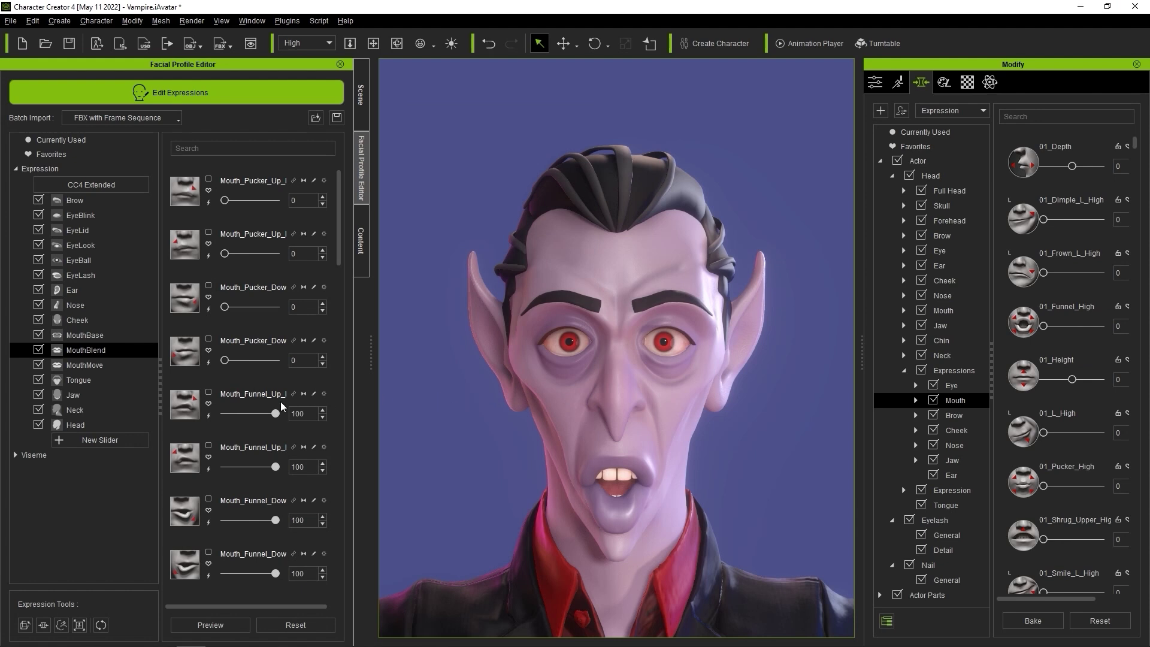
Step: Zero the funnel sliders to compare the result, then undo to restore them to 100
double_click(276, 413)
double_click(275, 467)
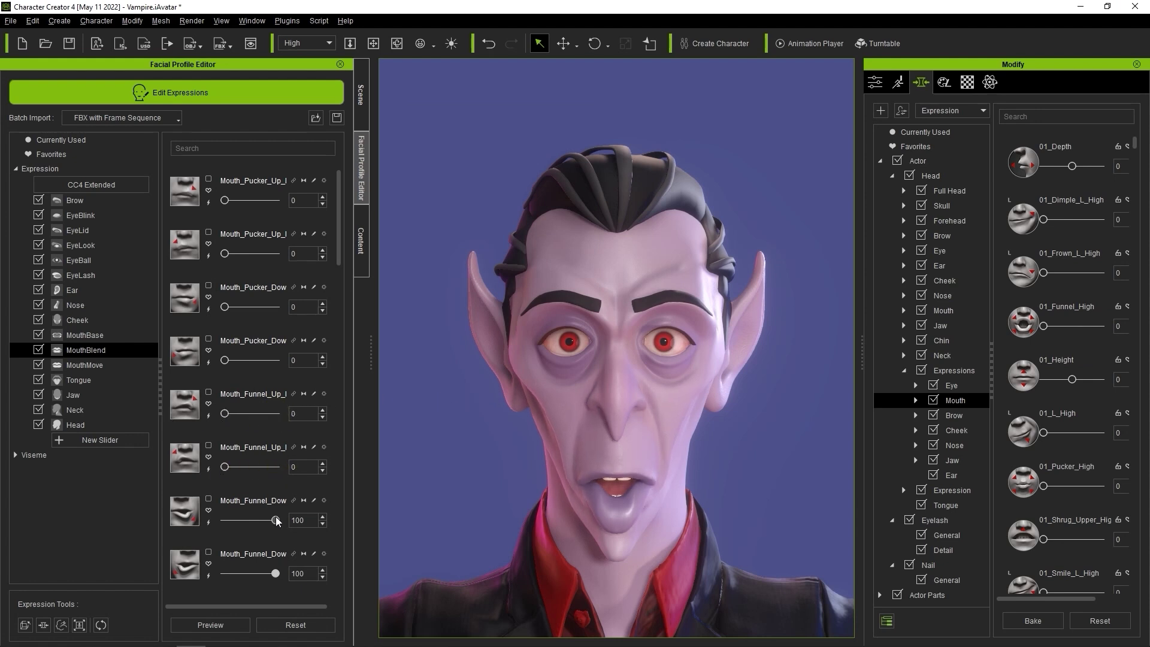
double_click(275, 521)
double_click(275, 572)
key("ctrl+z")
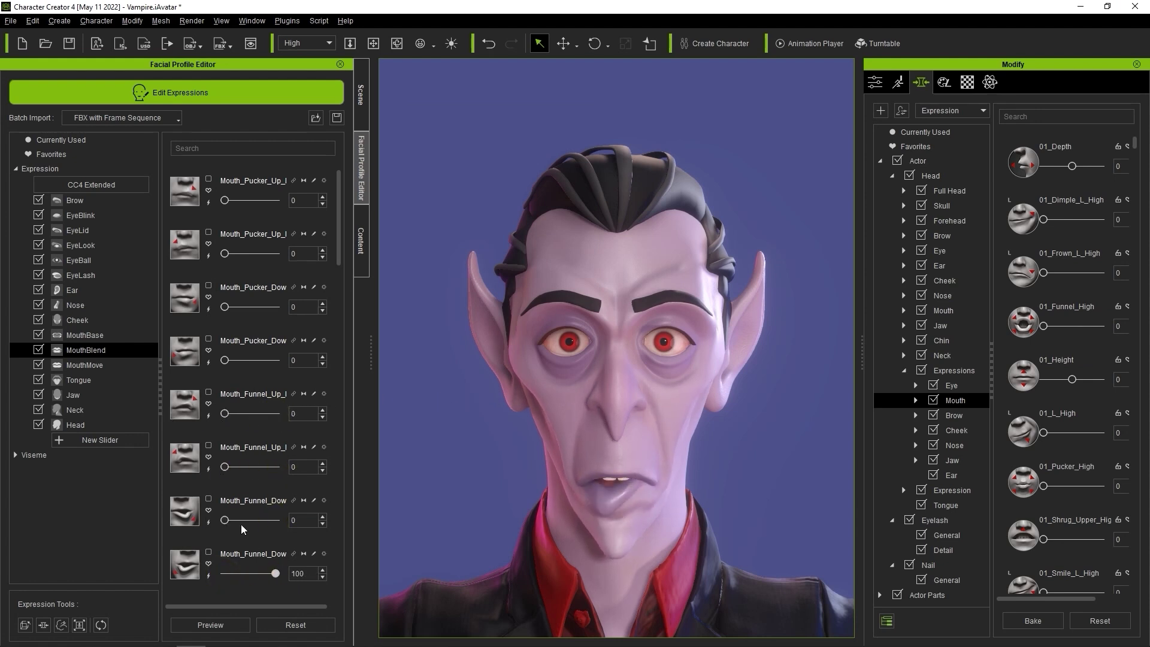
key("ctrl+z")
key("ctrl+z")
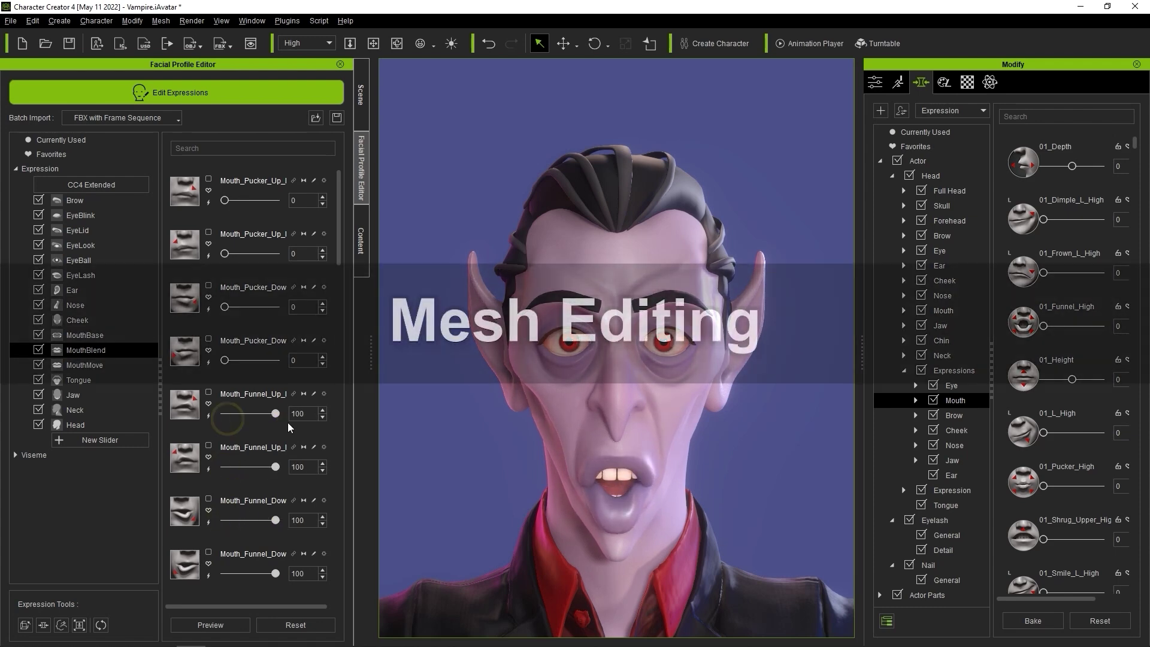
key("ctrl+z")
Step: Set Eye_Wide_L to 100 in the EyeLid group and show the expression morph sliders
left_click_drag(275, 414, 309, 424)
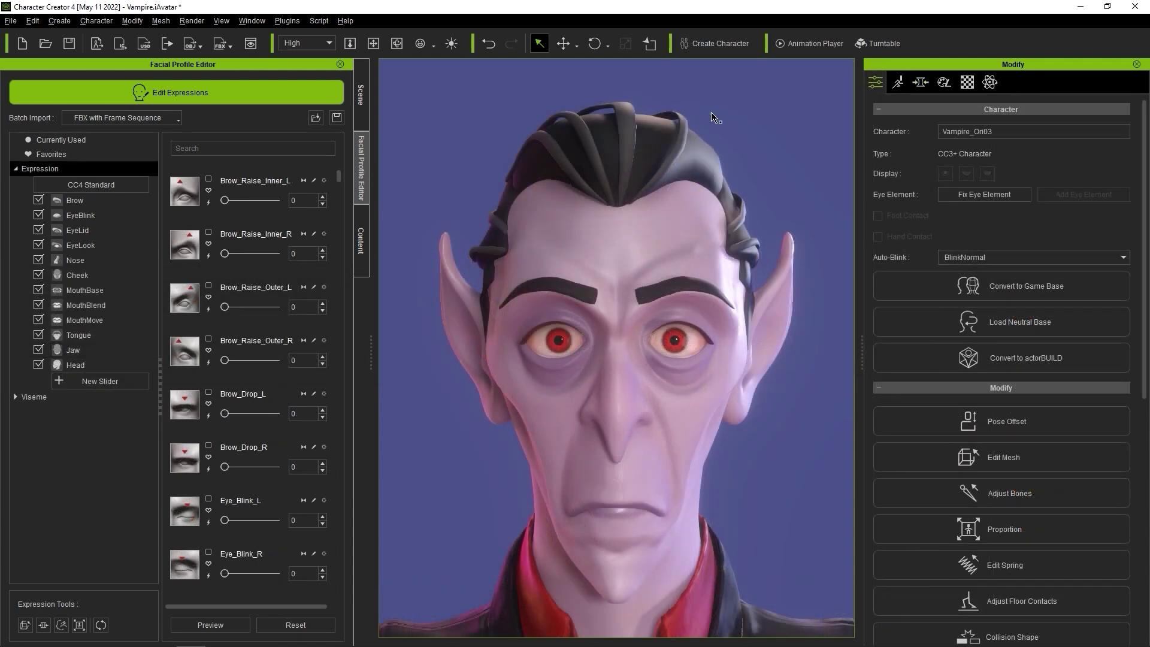
left_click(108, 228)
left_click_drag(227, 306, 348, 319)
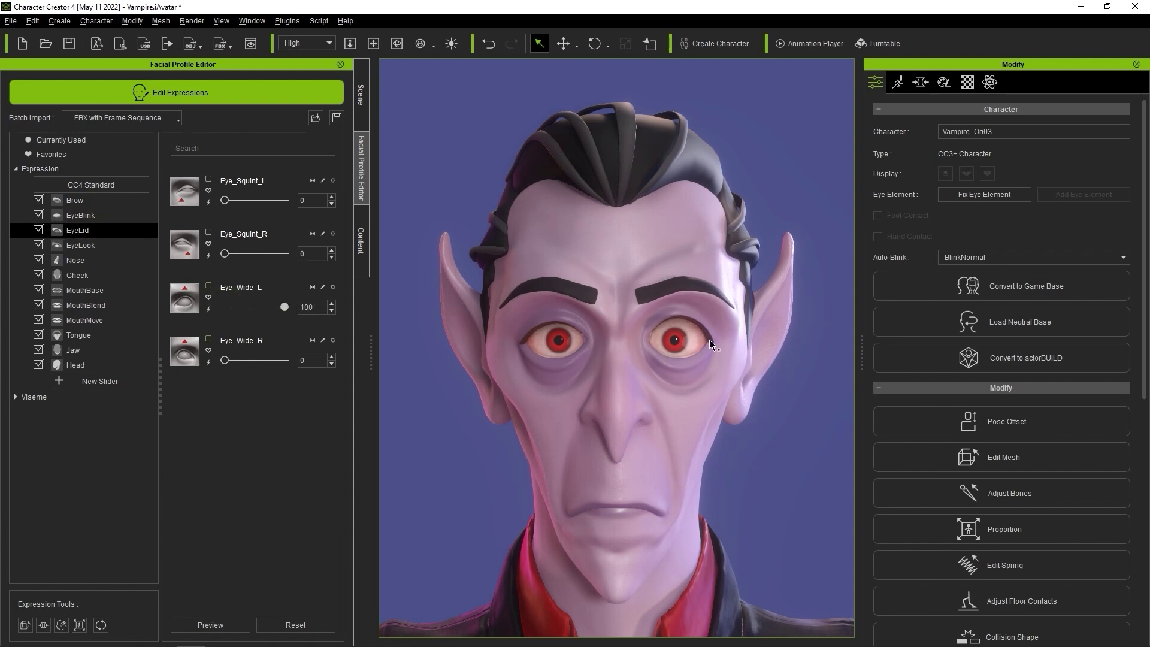
left_click(43, 624)
left_click(952, 385)
mouse_move(1139, 236)
left_mouse_down()
mouse_move(1053, 435)
mouse_move(1131, 420)
left_mouse_up()
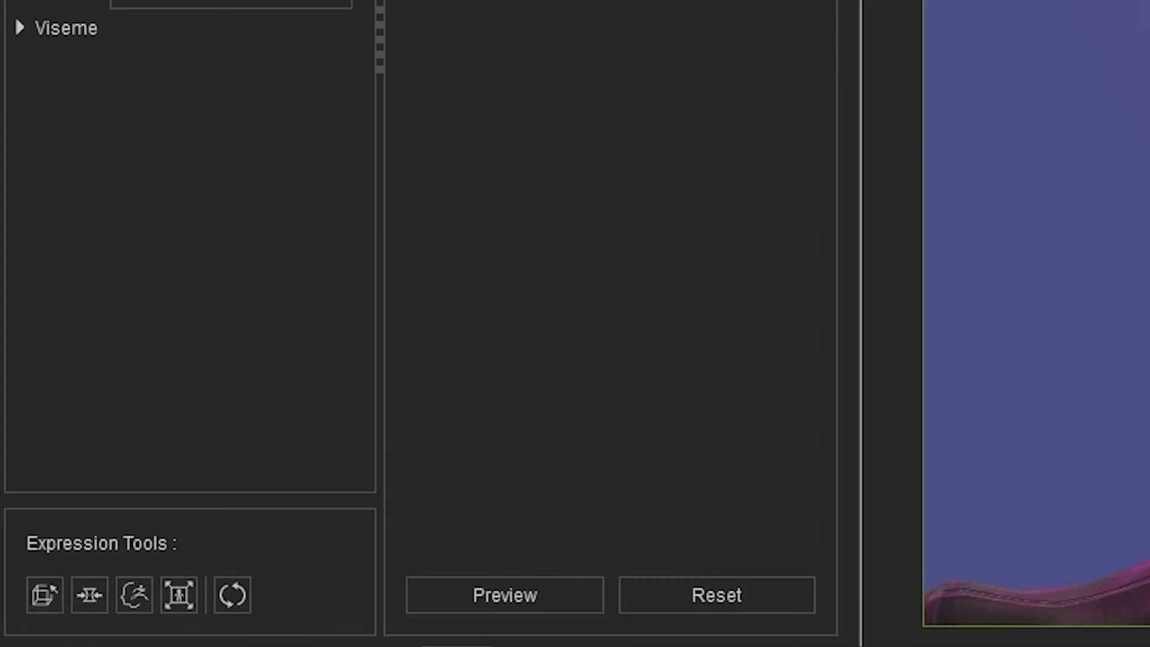
Step: Edit the head mesh, moving upper and lower eyelid vertices so the left eye opens wider
left_click(58, 579)
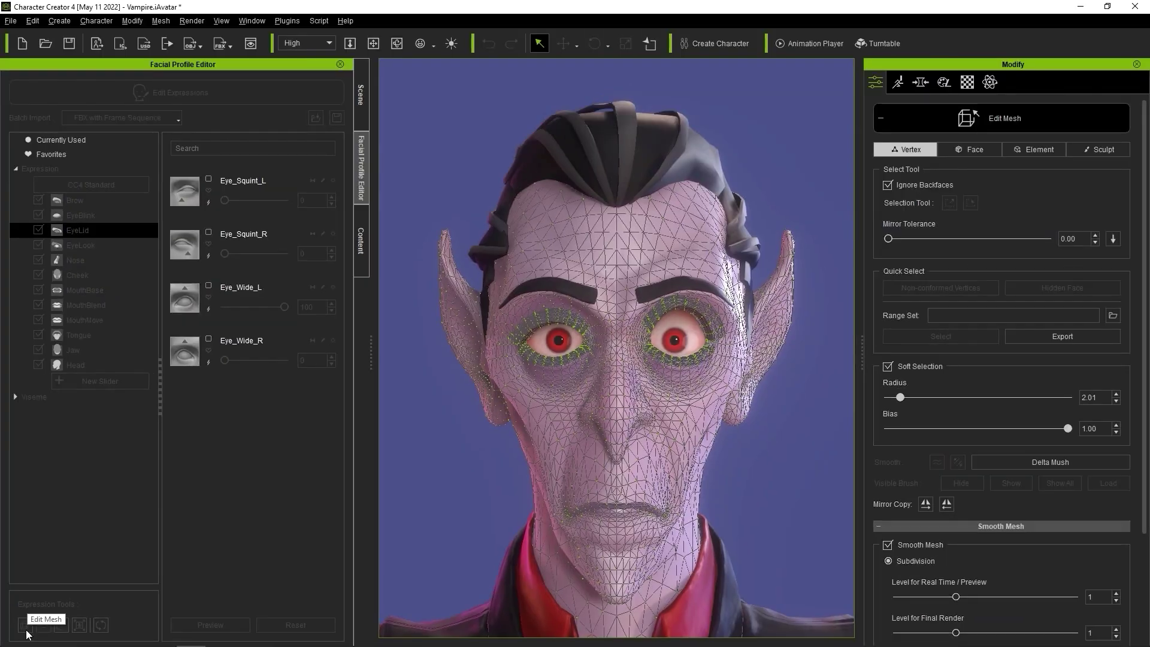
scroll(540, 346, "up", 6)
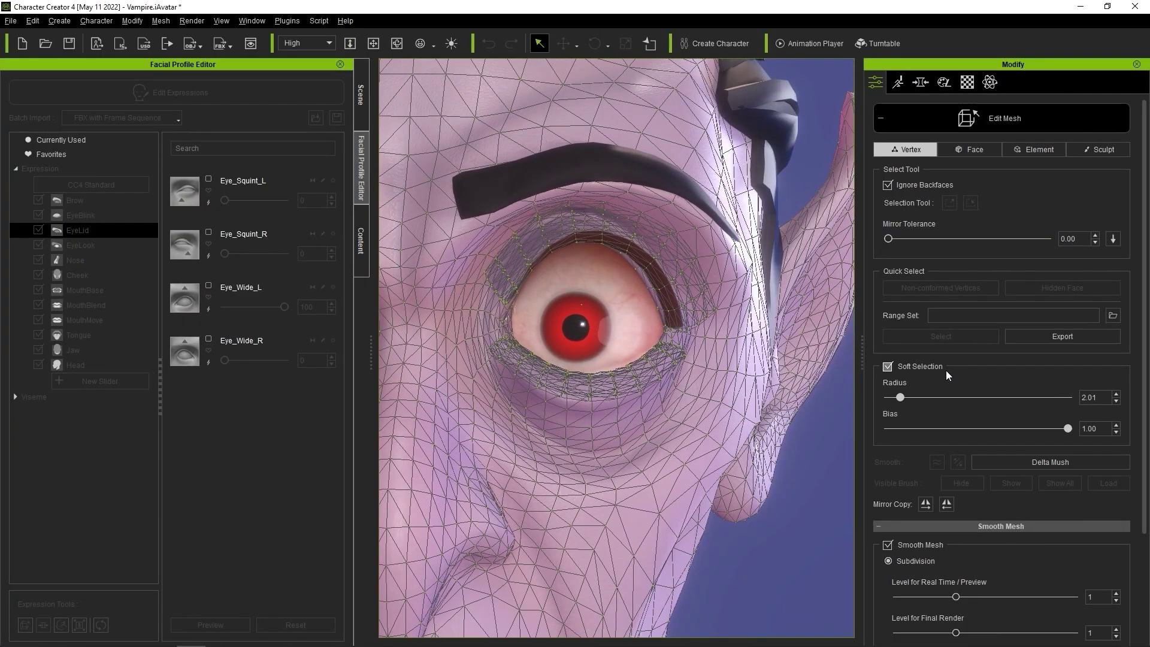
left_click_drag(569, 214, 643, 255)
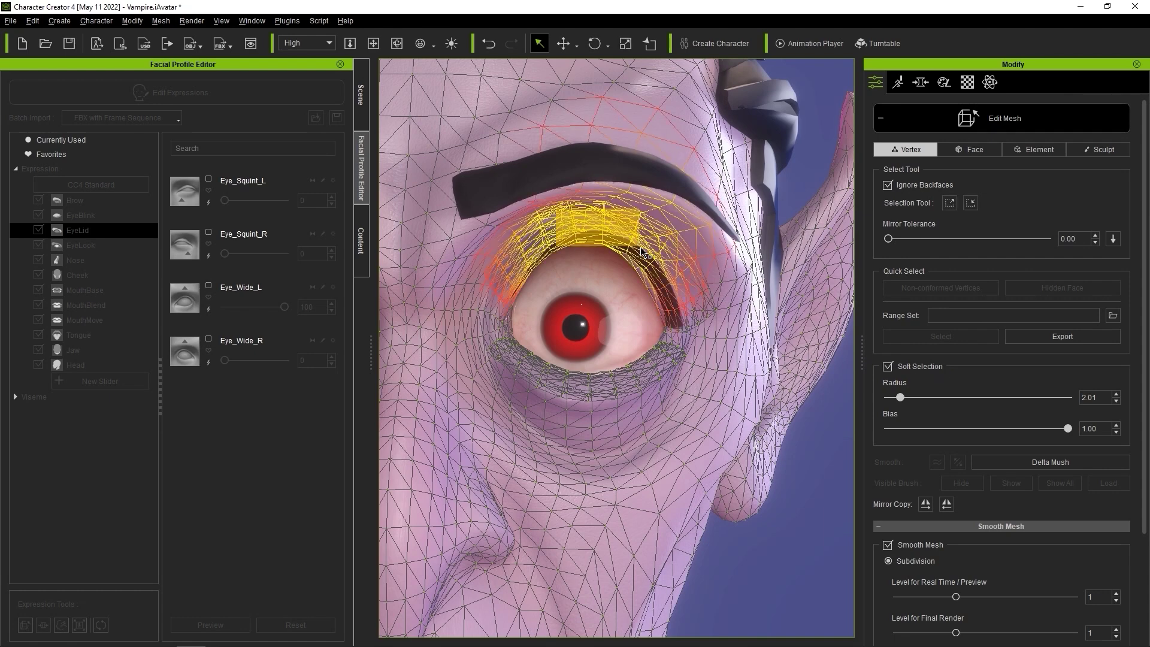
key("w")
left_click_drag(597, 184, 597, 182)
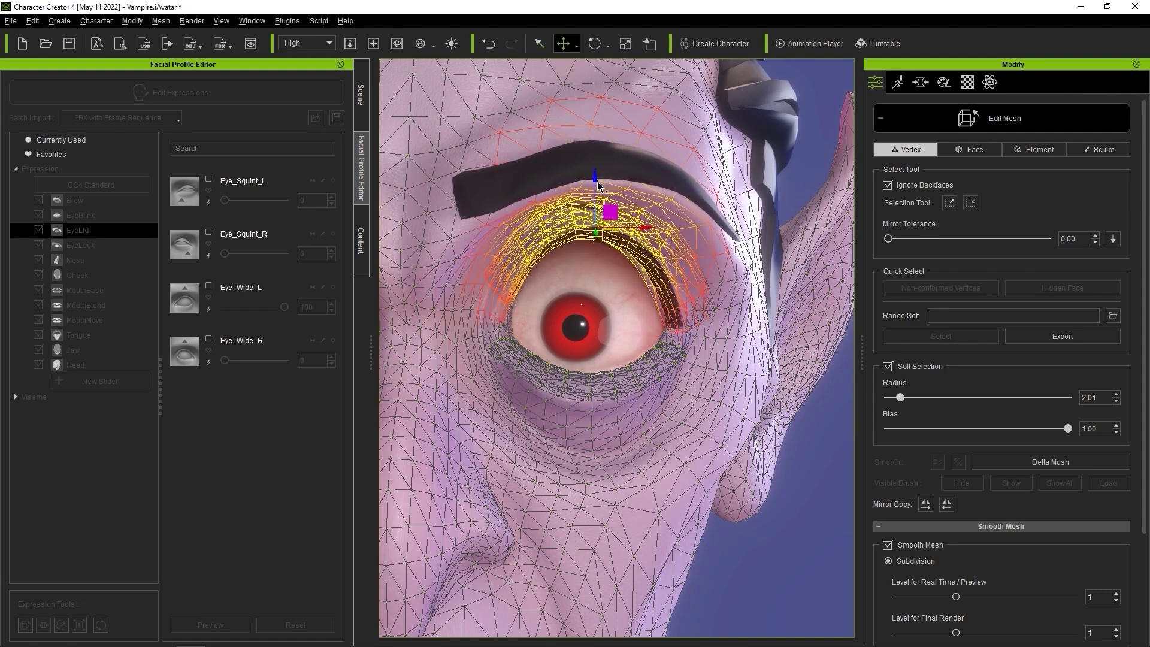
left_click_drag(530, 364, 633, 398)
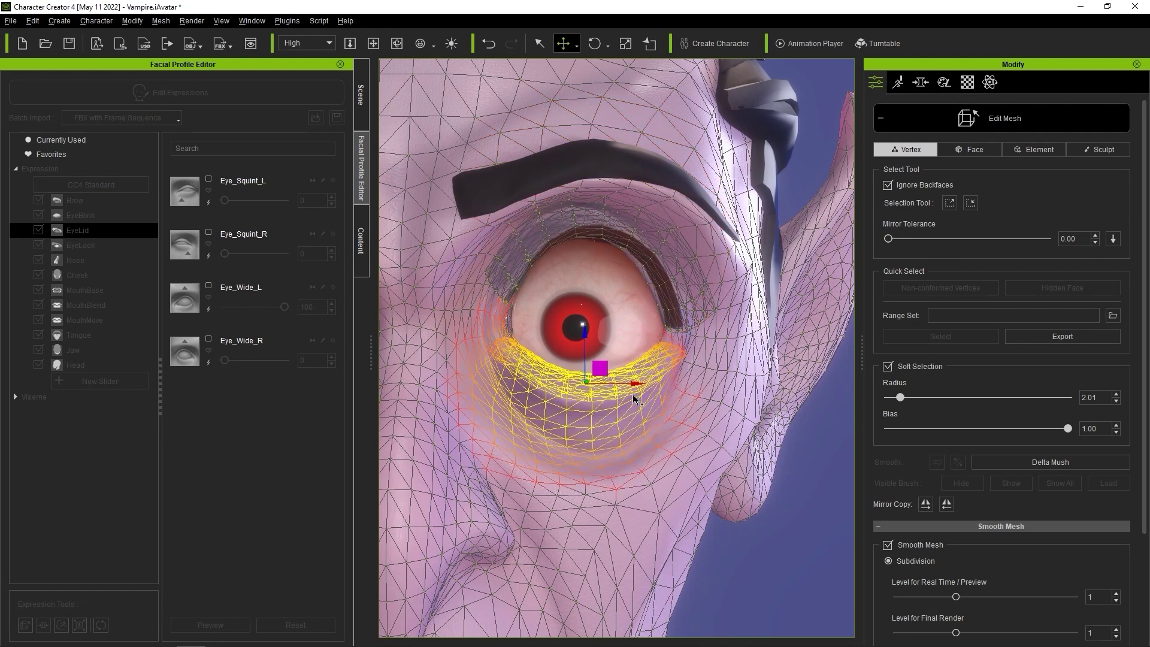
left_click_drag(585, 330, 591, 356)
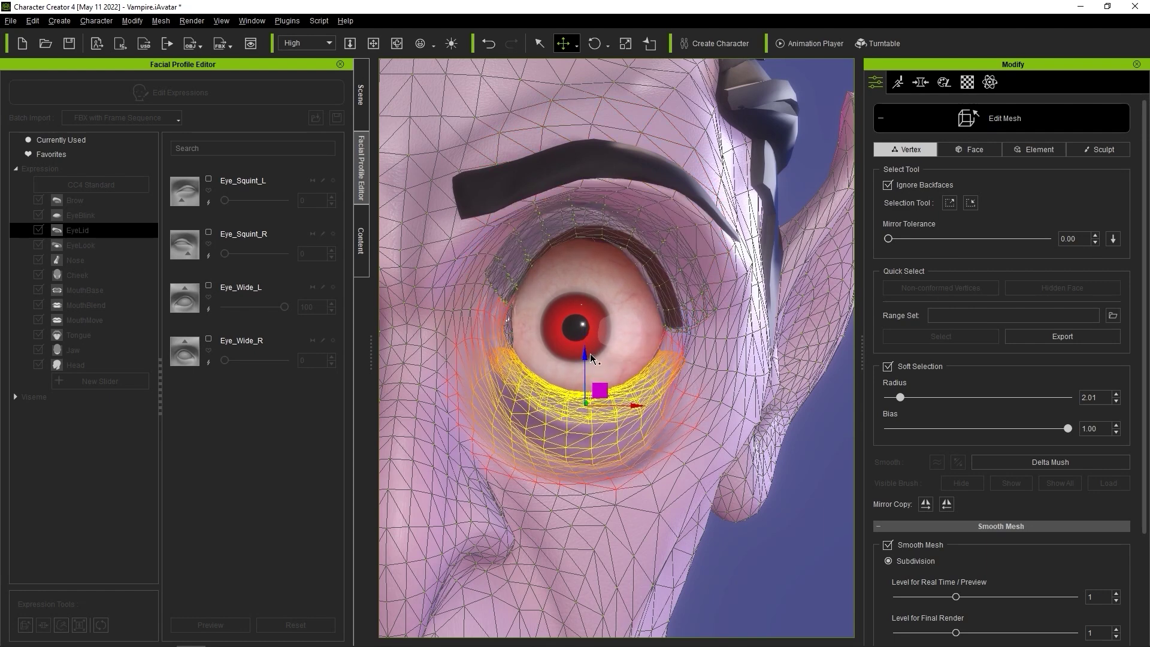
left_click(896, 125)
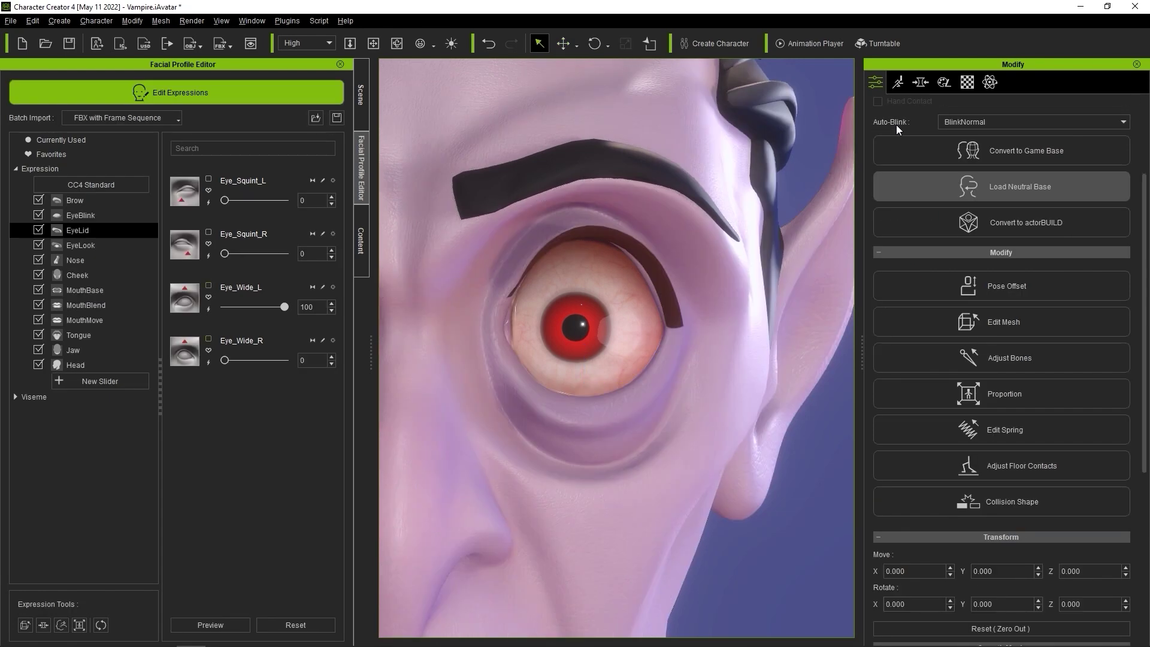
scroll(651, 231, "down", 5)
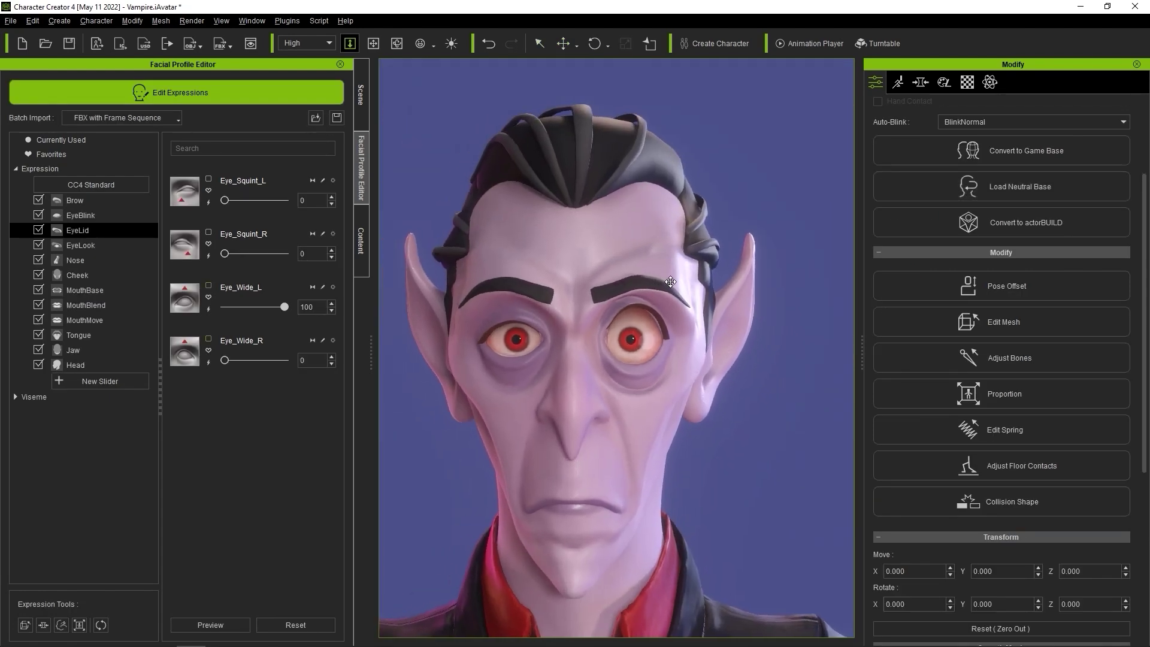
middle_click_drag(651, 260, 713, 279)
key("q")
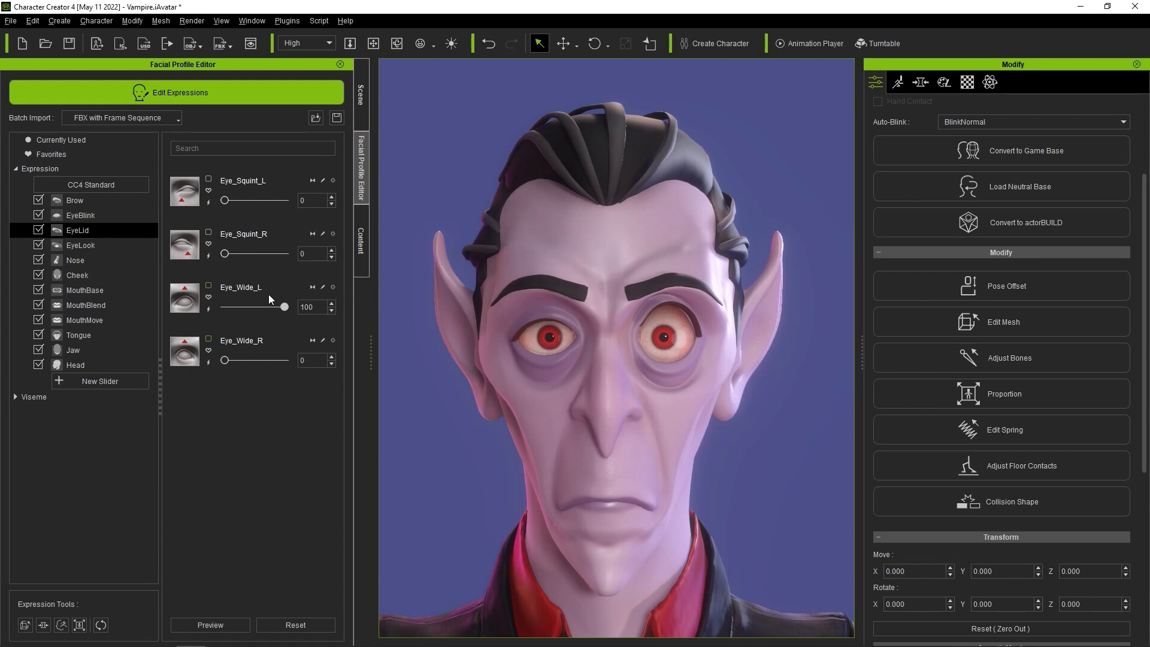
Step: Preview Eye_Wide_L, set Eye_Wide_R to full, then return both Eye_Wide sliders to 0
left_click(209, 307)
mouse_move(279, 306)
left_mouse_down()
mouse_move(199, 308)
mouse_move(306, 313)
left_mouse_up()
left_click(312, 287)
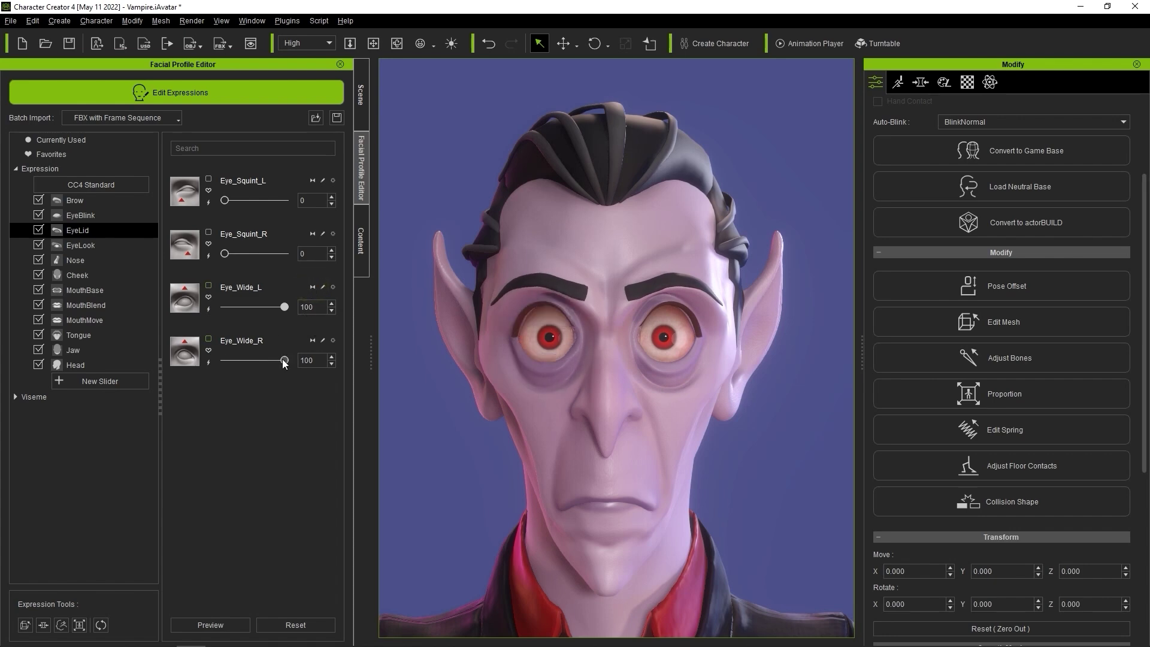
left_click_drag(284, 306, 223, 309)
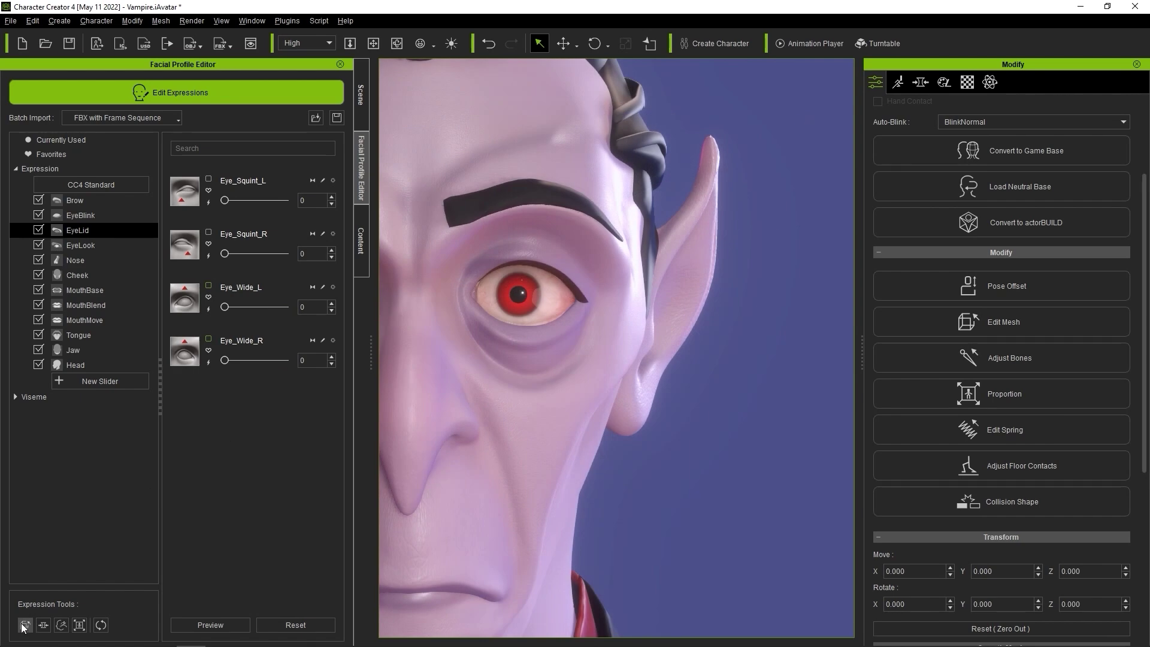
Step: Make a second mesh pass on the eyelid and outer-corner vertices, then refit the eyelid contour
left_click(24, 625)
left_click(540, 210)
key("w")
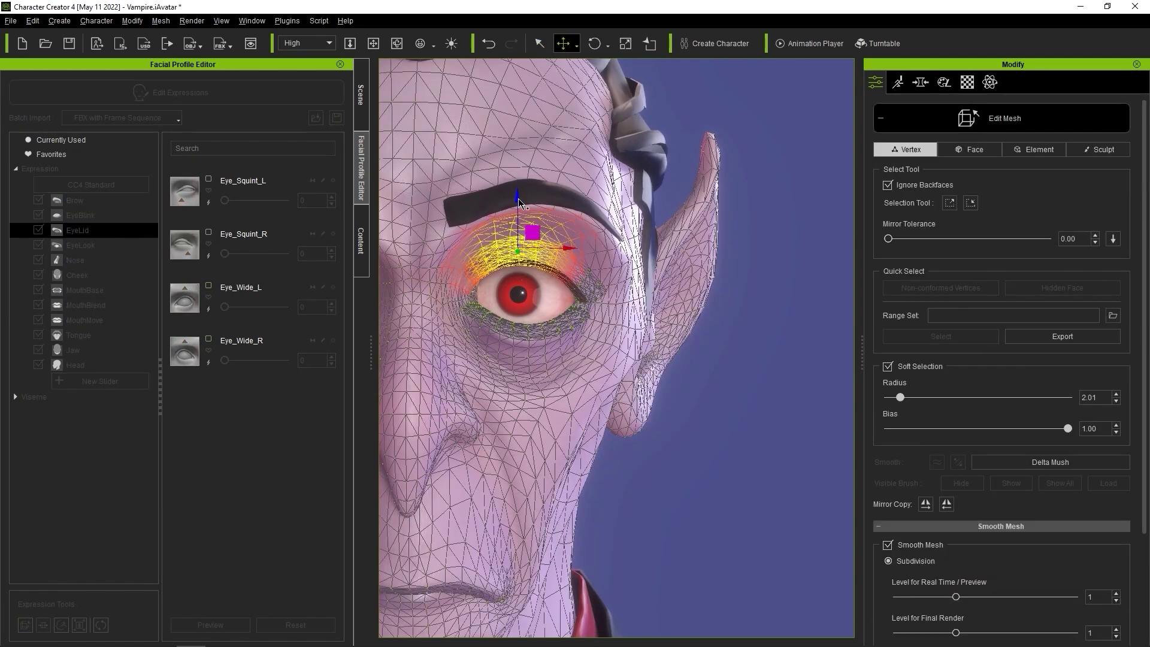
left_click(511, 352)
left_click(570, 331)
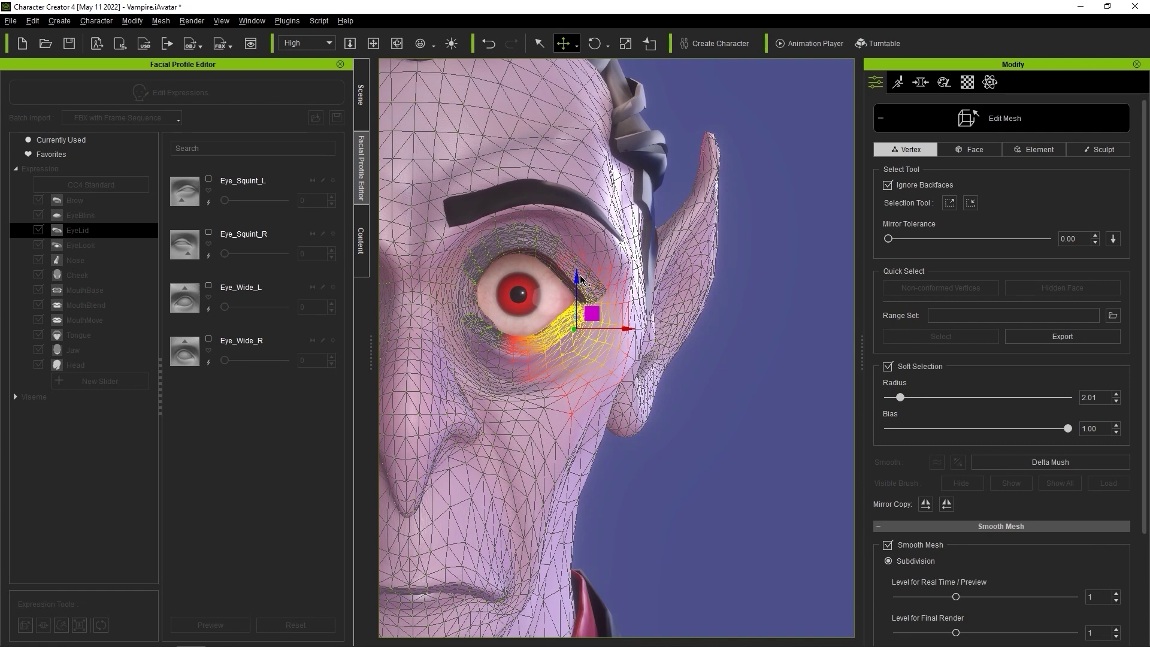
left_click(892, 121)
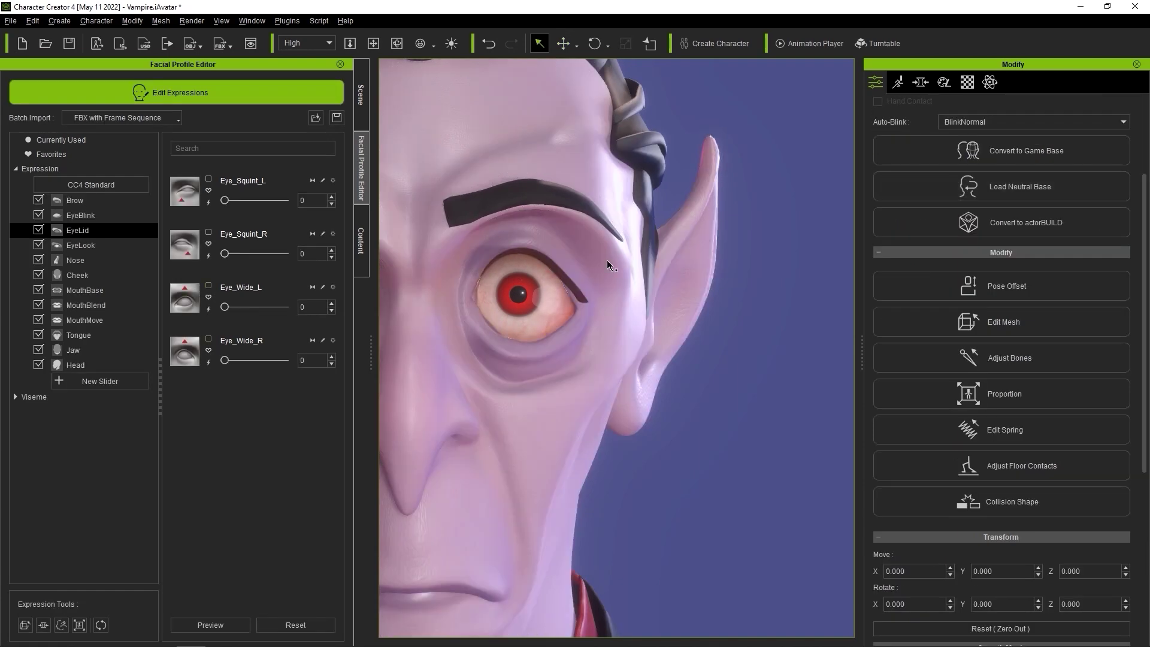
right_click_drag(479, 307, 505, 312)
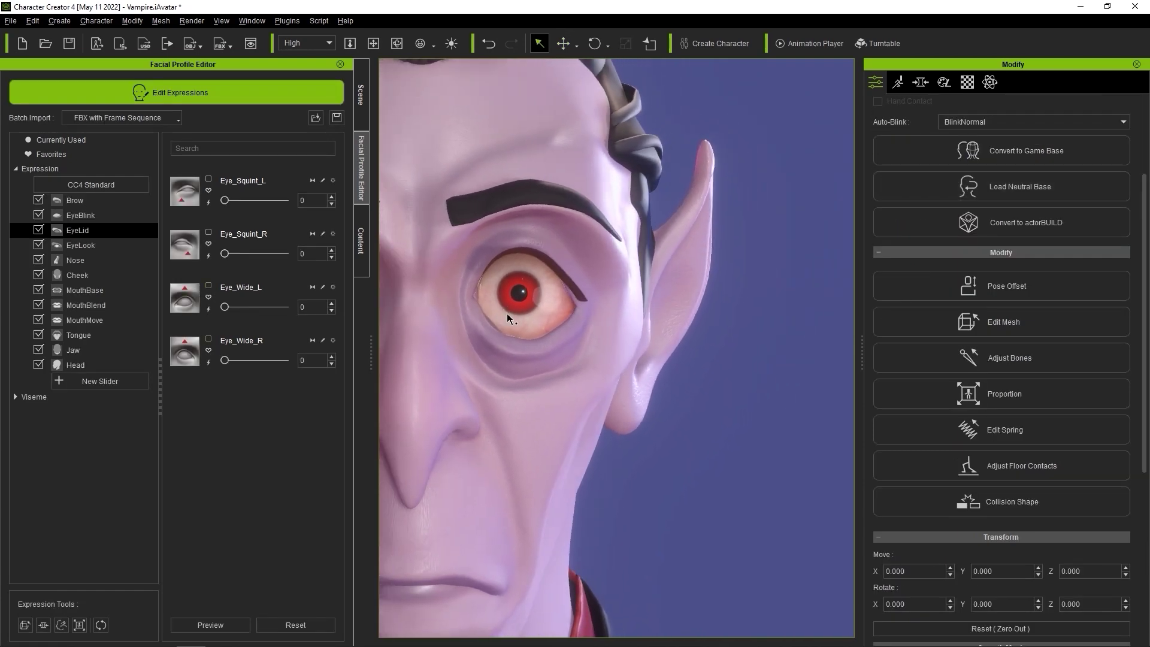
left_click(101, 625)
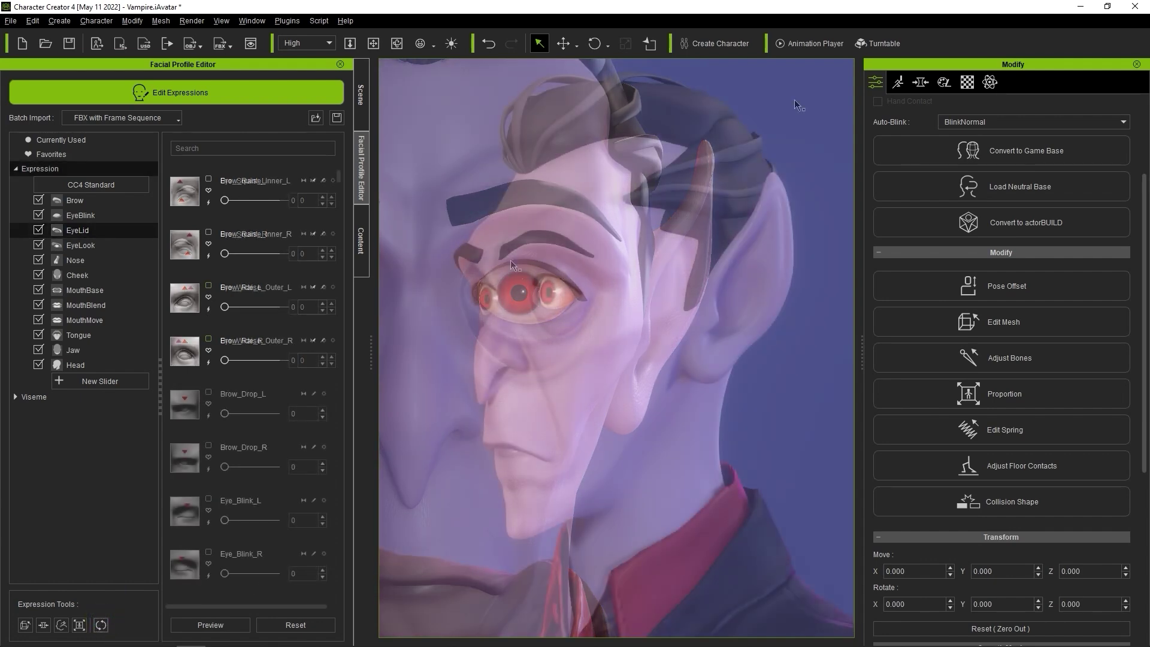
Step: Set Jaw_Open to 100, enter facial bone adjustment and test moving the eye and cheek bones
left_click(72, 350)
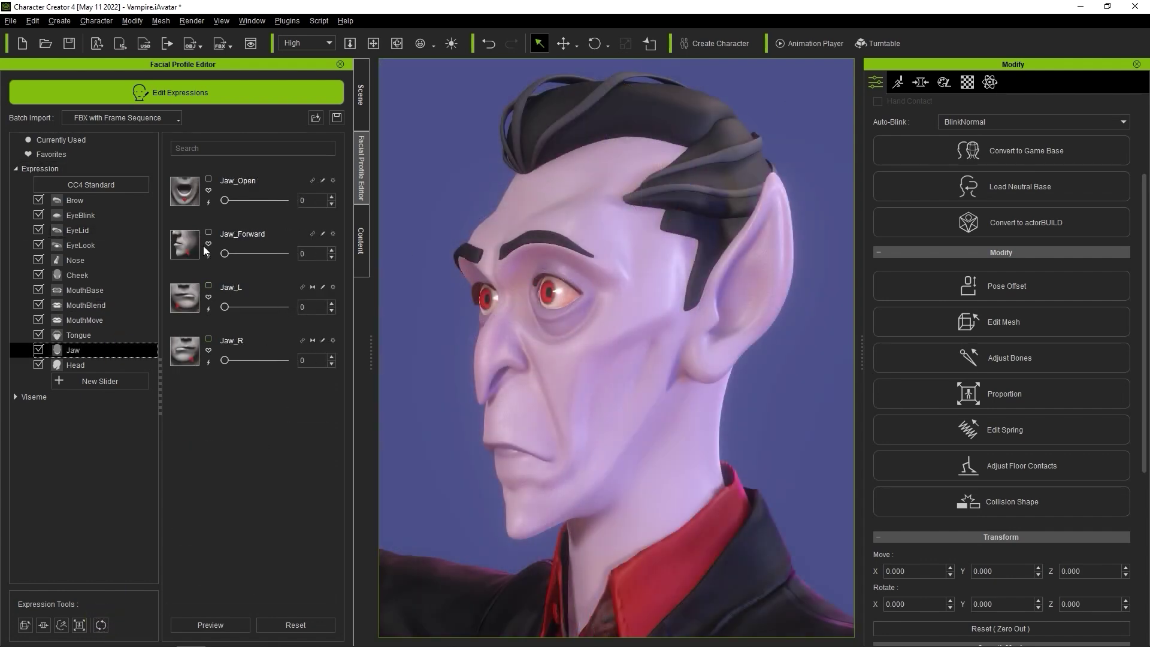
mouse_move(224, 200)
left_mouse_down()
mouse_move(294, 198)
mouse_move(192, 205)
mouse_move(312, 206)
left_mouse_up()
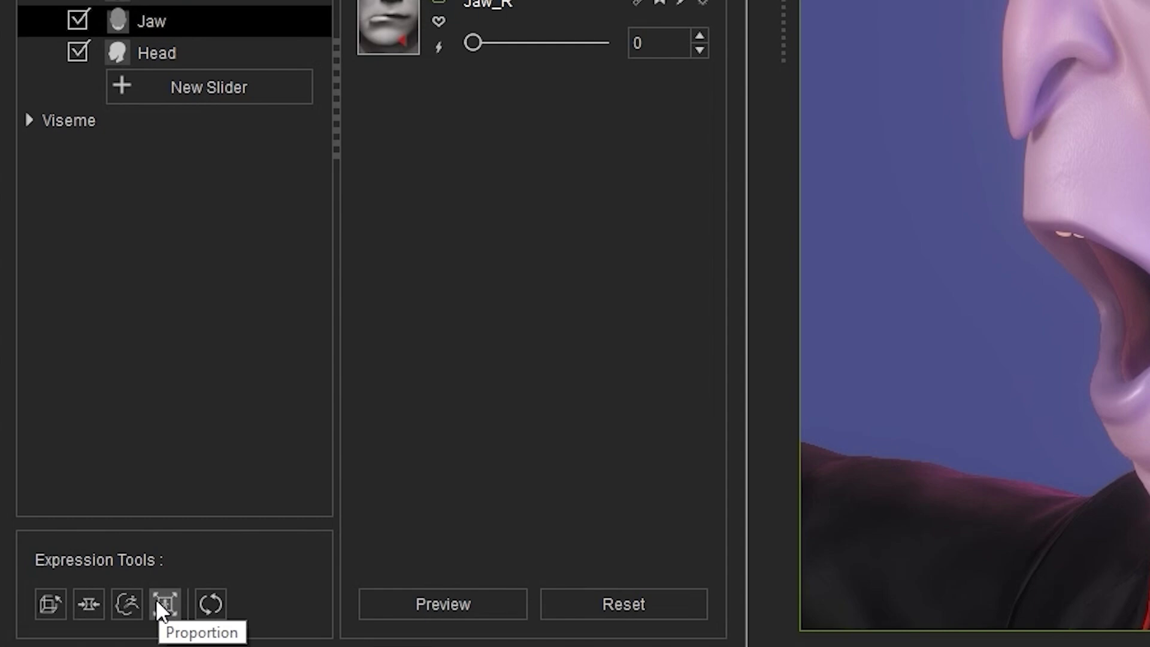
left_click(156, 598)
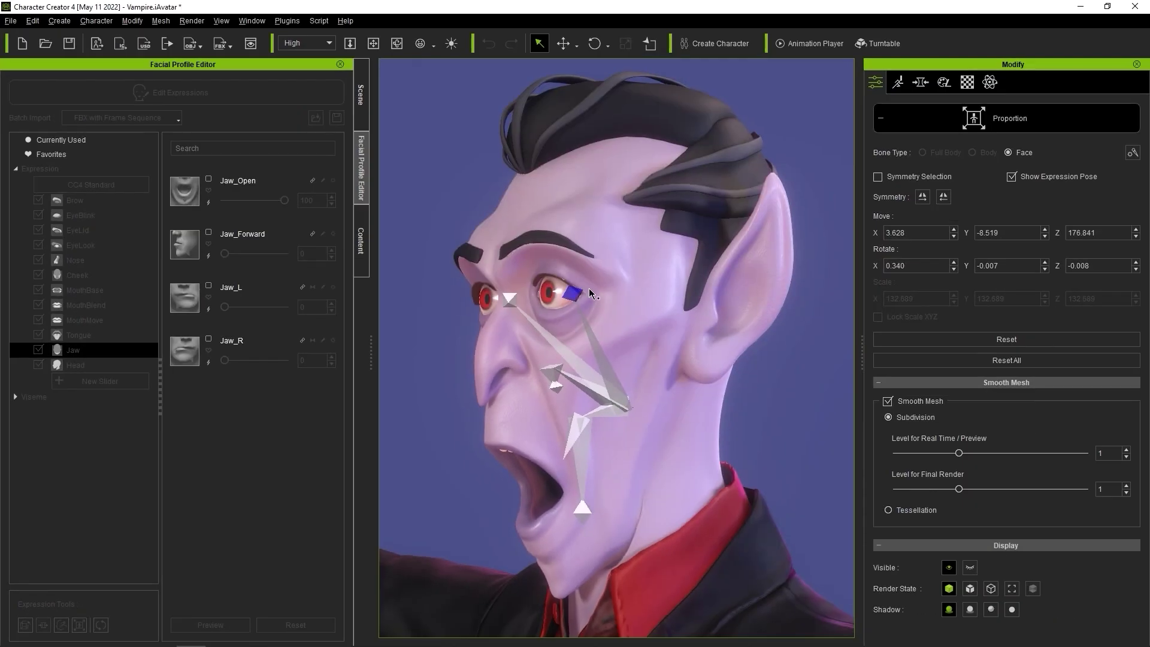
left_click(498, 303)
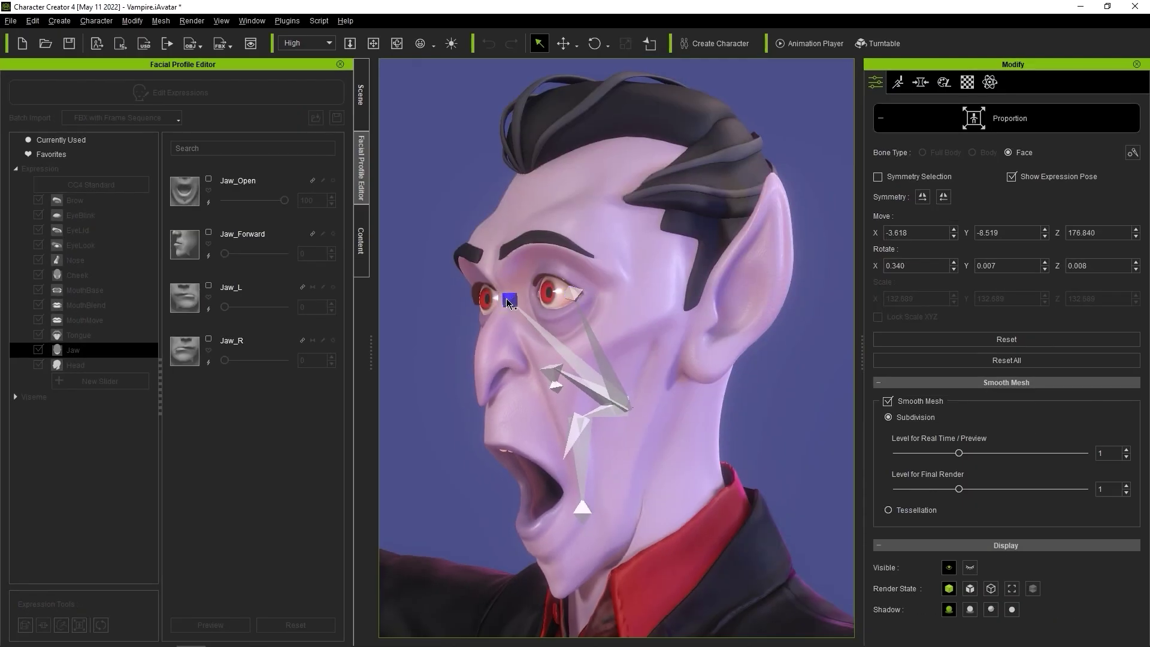
left_click(563, 42)
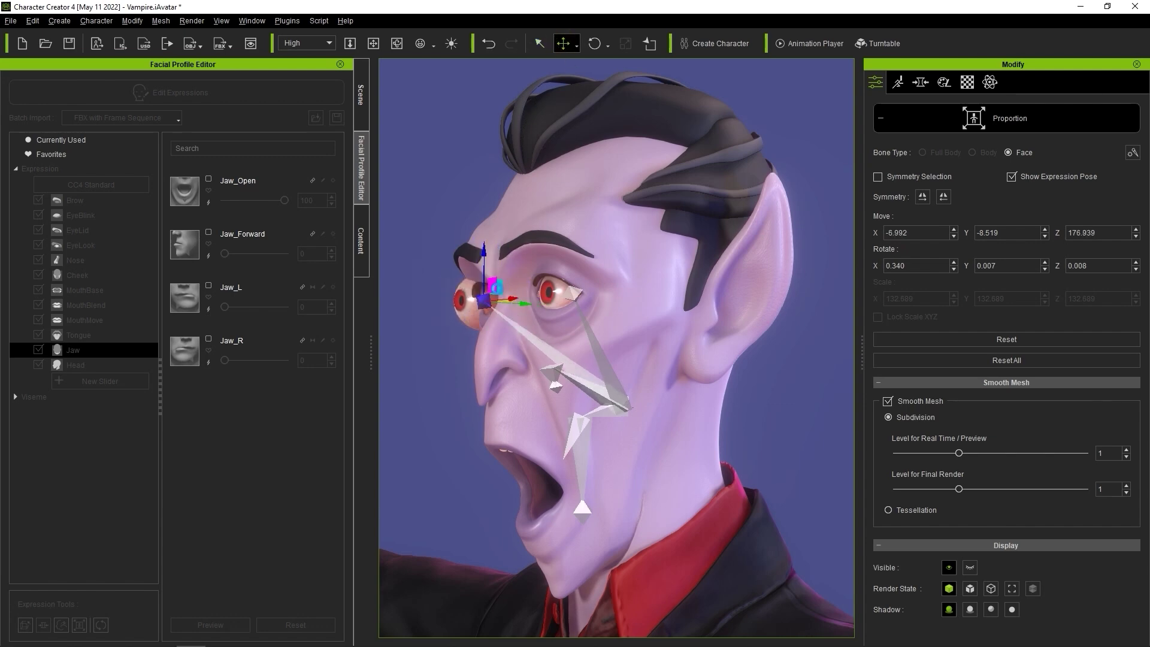
left_click_drag(501, 297, 545, 305)
left_click(553, 382)
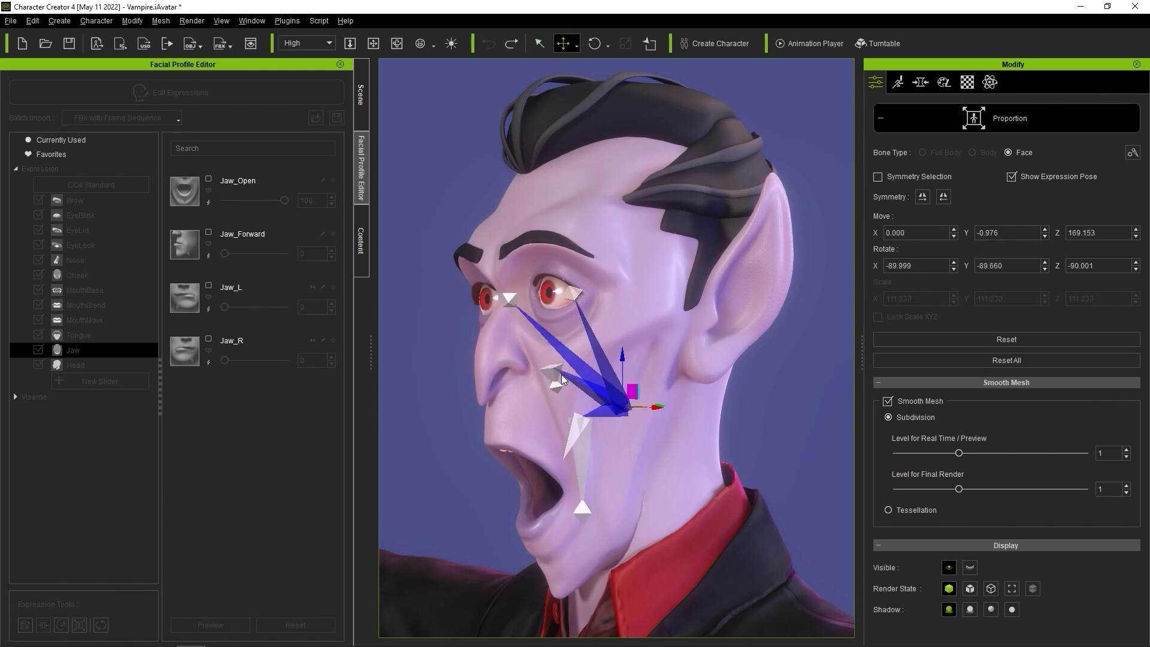
left_click(535, 381)
left_click_drag(534, 379, 552, 368)
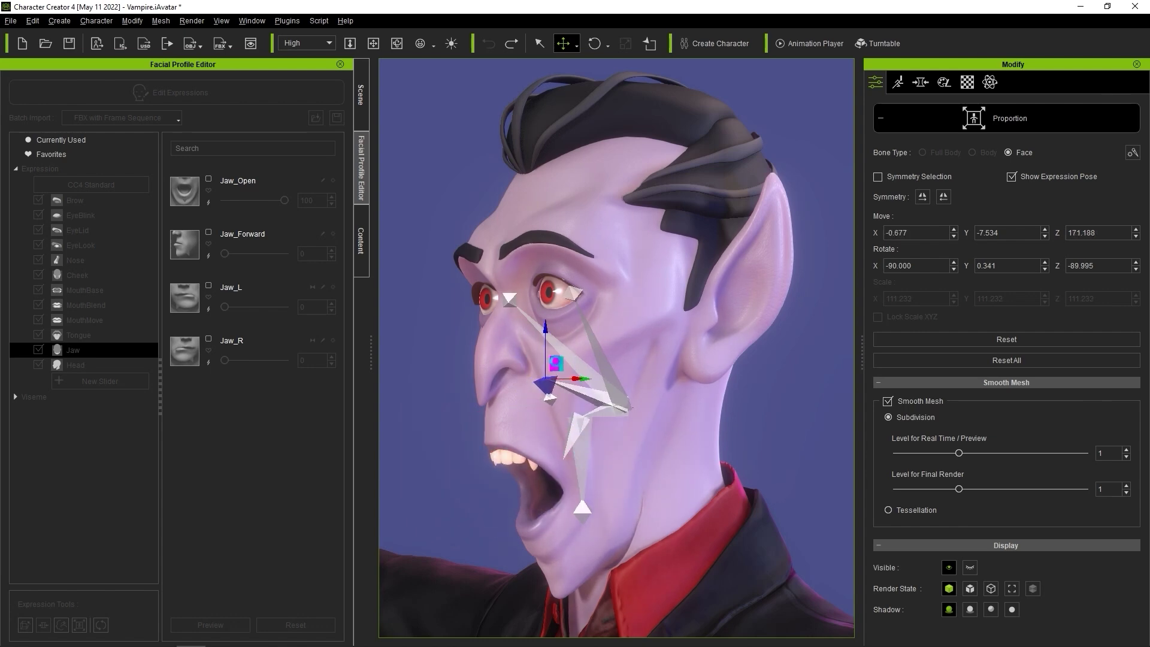
Step: Reposition the jaw and lower jaw bones for the open mouth, finish, and orbit to a frontal view
left_click(580, 456)
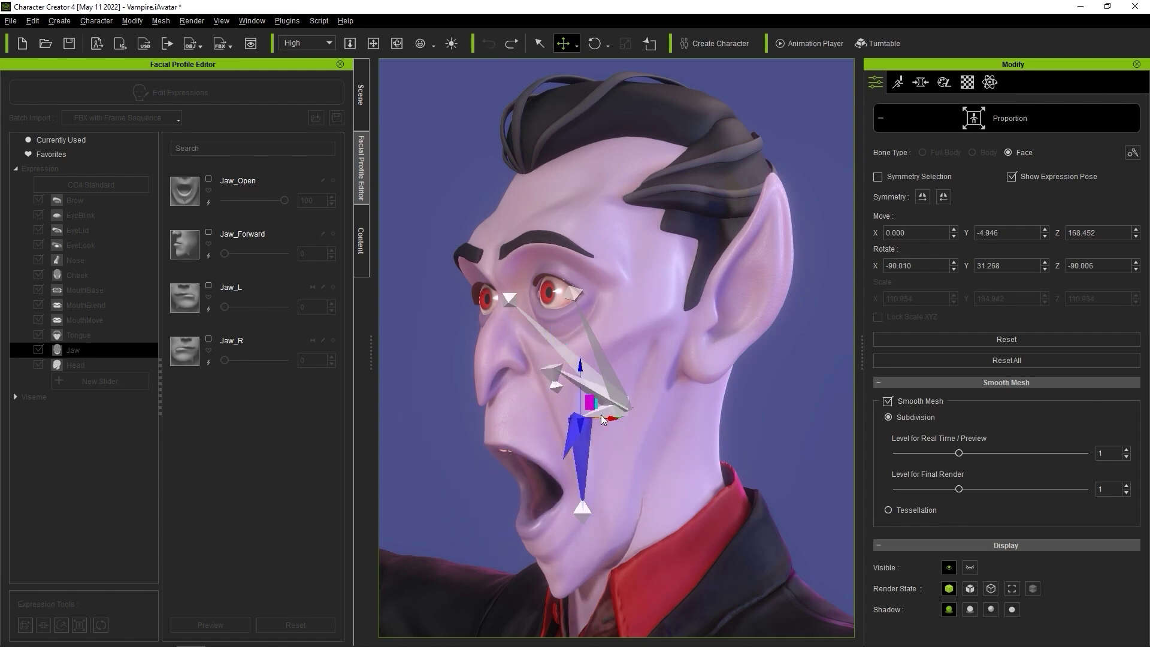
right_click_drag(602, 418, 612, 418)
mouse_move(611, 417)
left_mouse_down()
mouse_move(557, 374)
mouse_move(575, 411)
left_mouse_up()
mouse_move(576, 412)
right_mouse_down()
mouse_move(679, 473)
mouse_move(603, 408)
right_mouse_up()
left_click(595, 394)
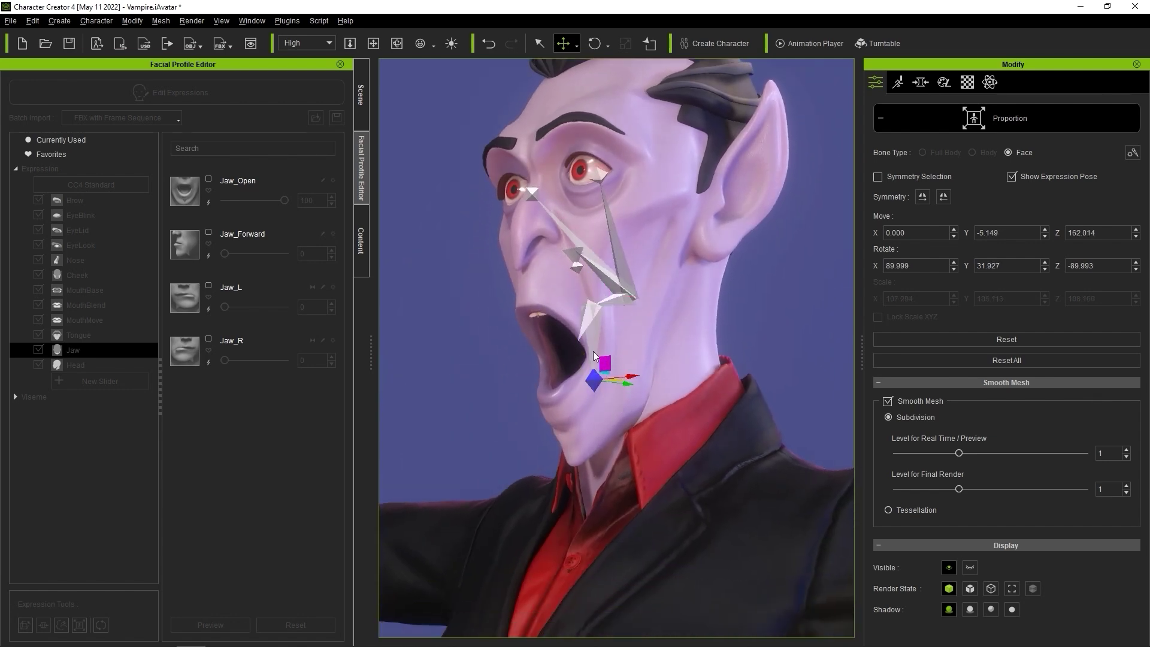
mouse_move(593, 351)
right_mouse_down()
mouse_move(918, 463)
mouse_move(629, 409)
right_mouse_up()
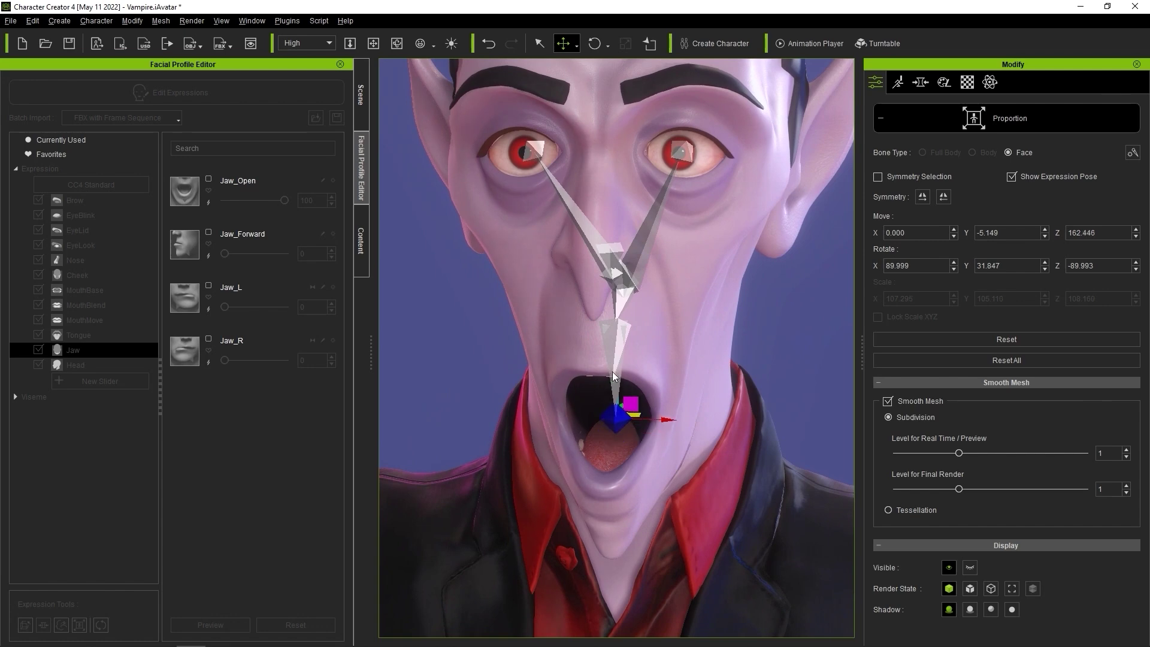
left_click_drag(629, 409, 673, 416)
right_click_drag(673, 416, 719, 409)
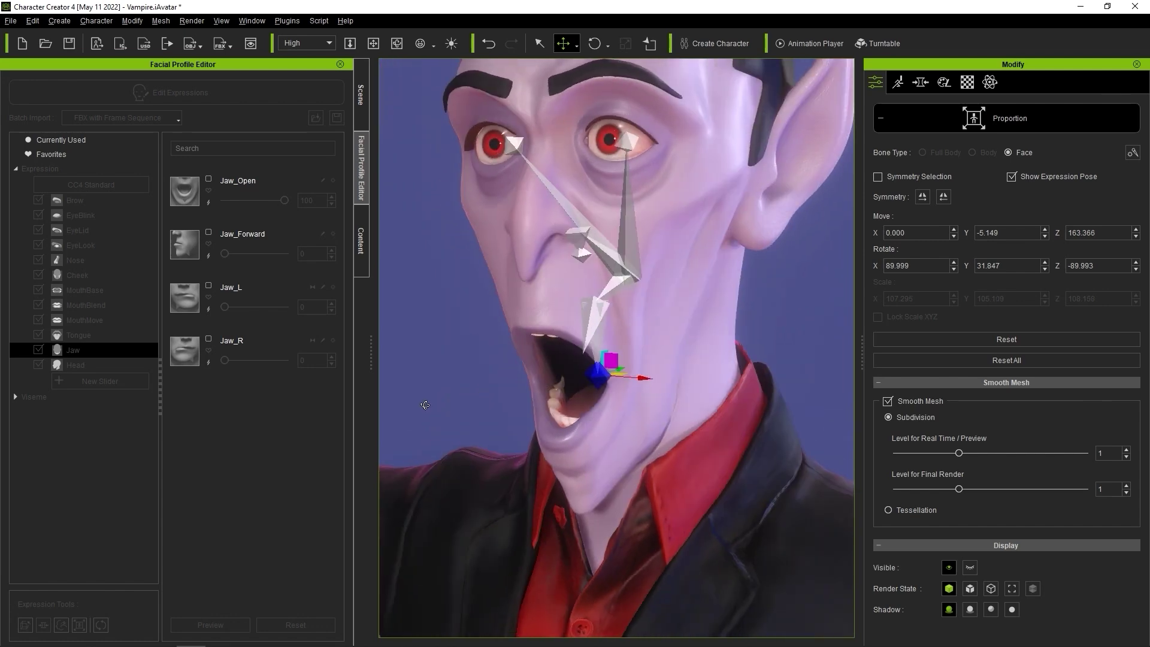
left_click(952, 124)
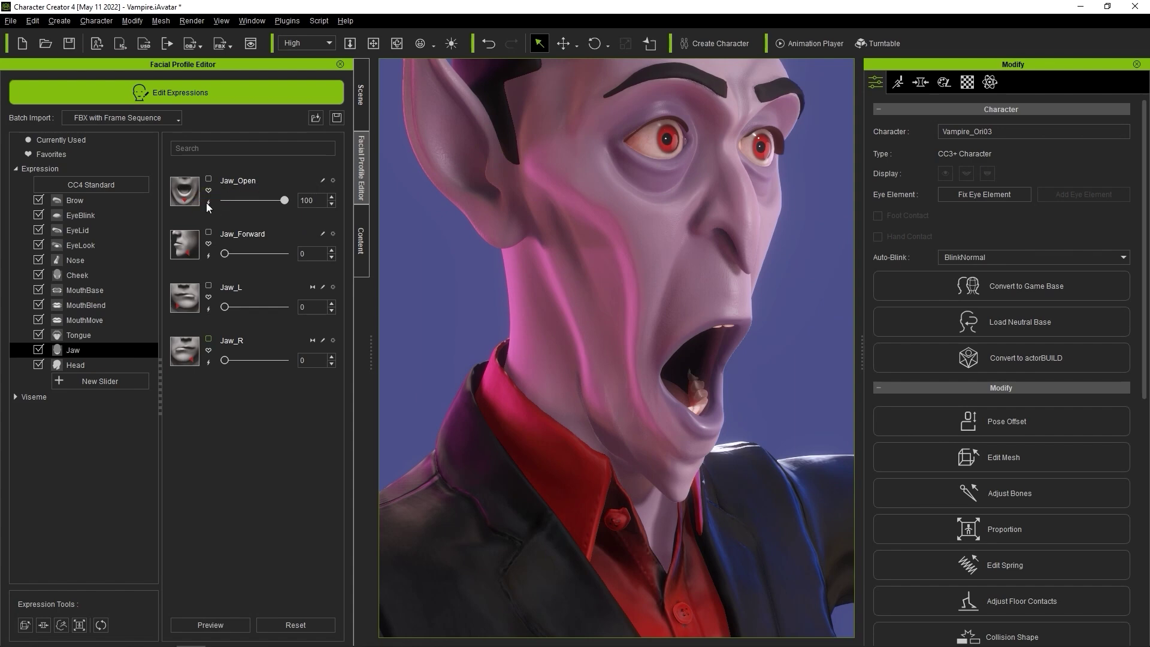
left_click_drag(287, 200, 314, 202)
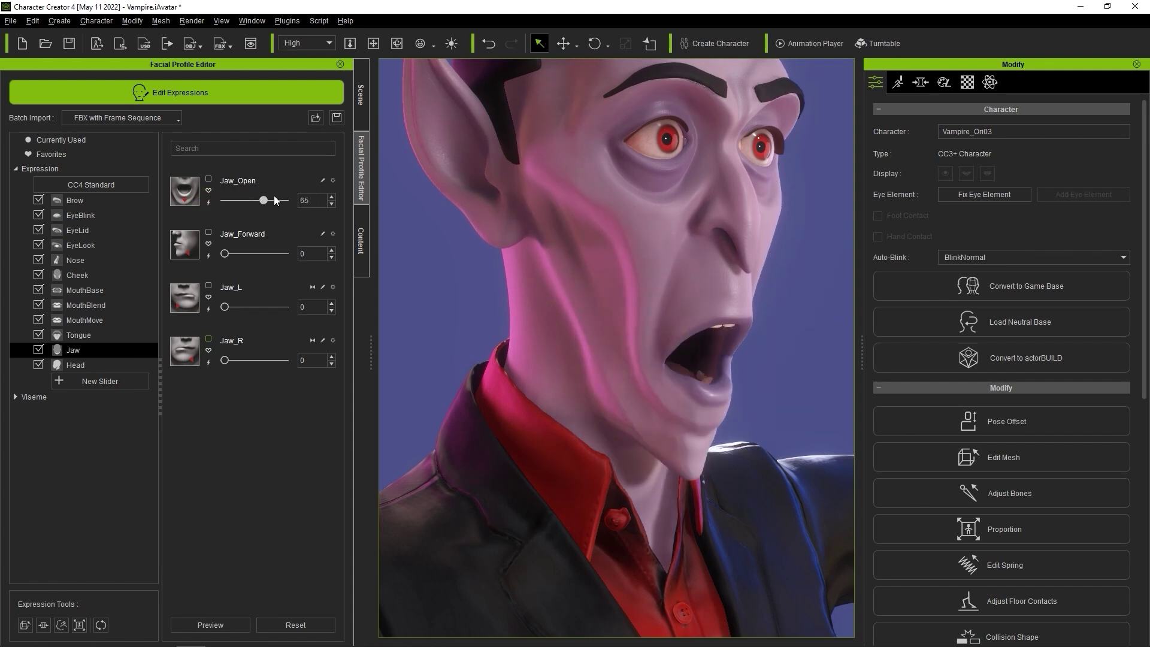
mouse_move(629, 360)
right_mouse_down()
mouse_move(714, 357)
mouse_move(665, 360)
right_mouse_up()
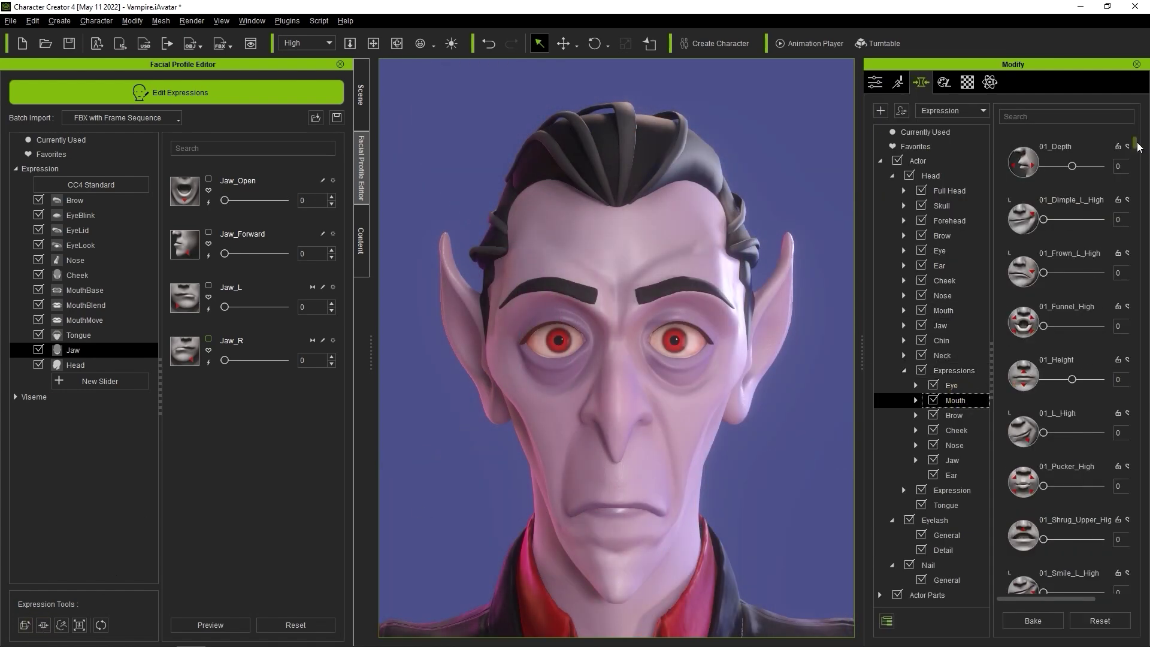
left_click_drag(1135, 147, 1146, 622)
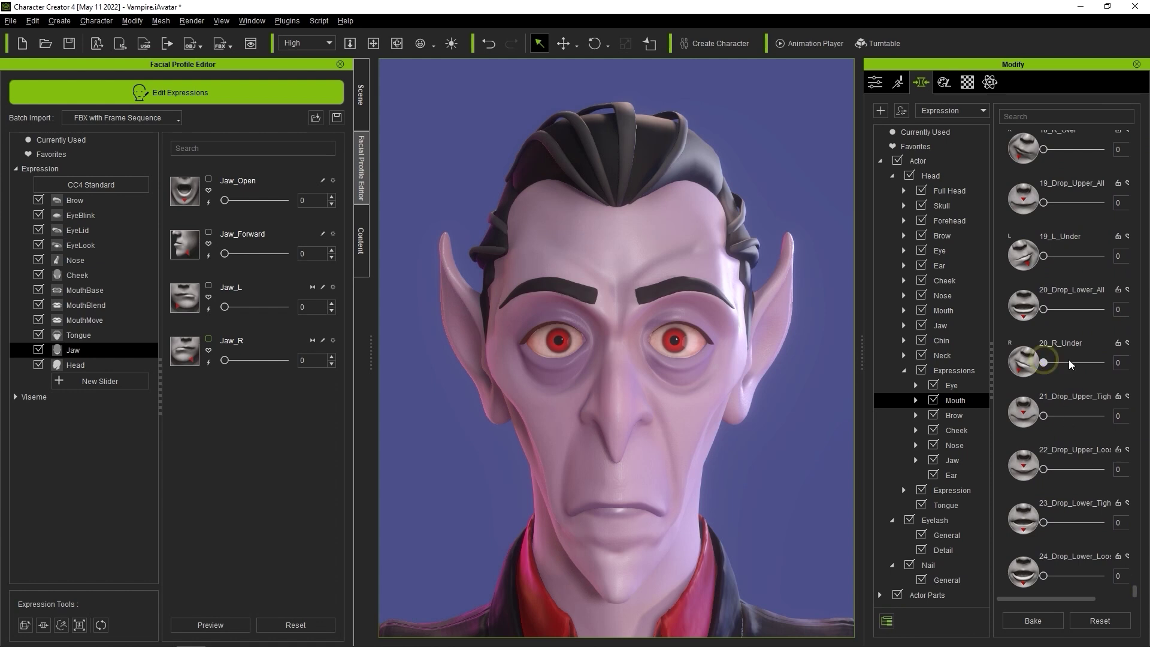
Step: Push the 20_R_Under fang morph to 100
left_click_drag(1044, 363, 1148, 367)
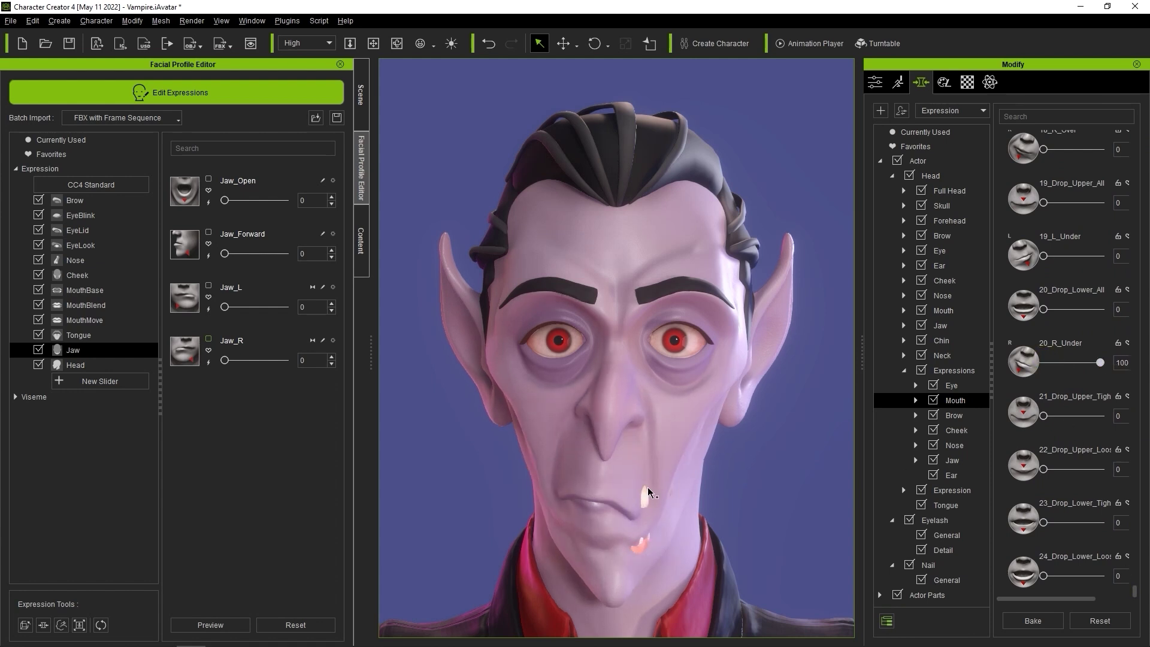
Step: Raise the jaw bone toward the nose using Expression Tools proportion editing
left_click(82, 628)
left_click(615, 528)
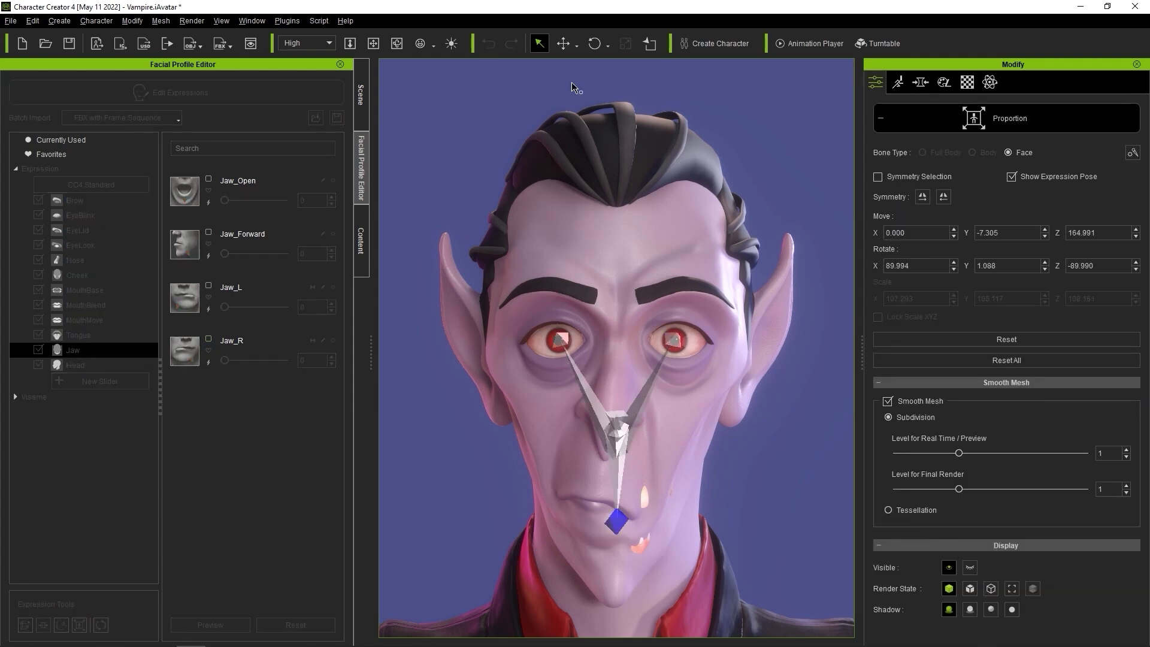
key("w")
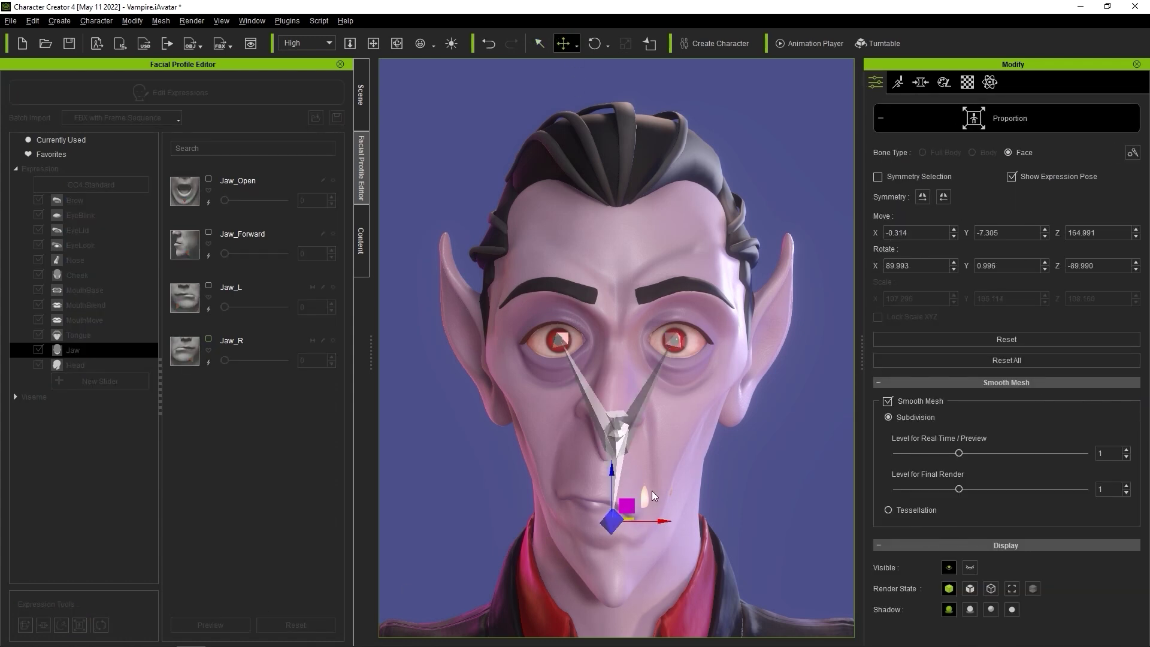
left_click_drag(667, 531, 660, 412)
left_click(540, 43)
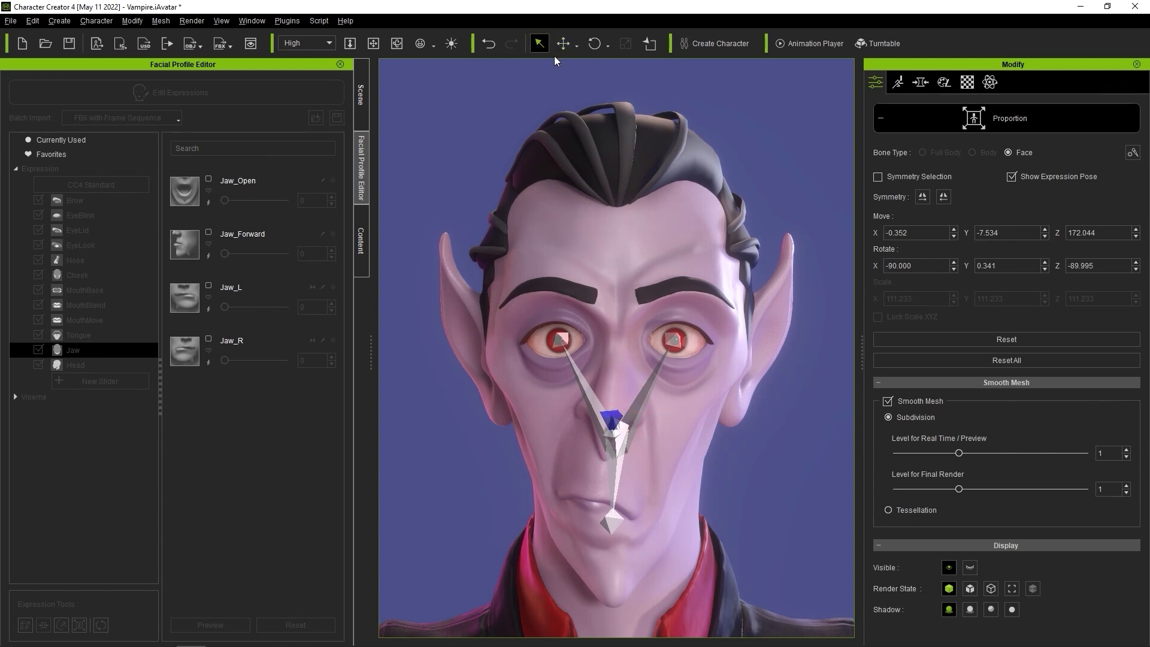
left_click(913, 121)
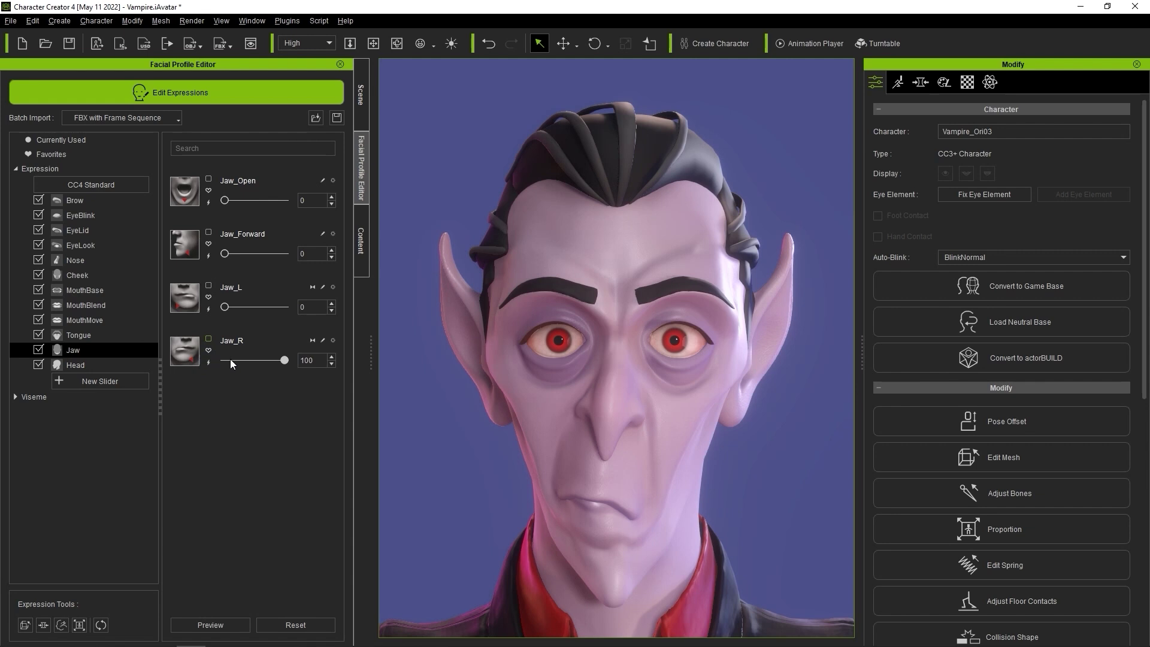
Step: Set Jaw_R to full, then try Mouth_Smile_L in MouthBase and browse MouthMove sliders
left_click_drag(230, 359, 299, 361)
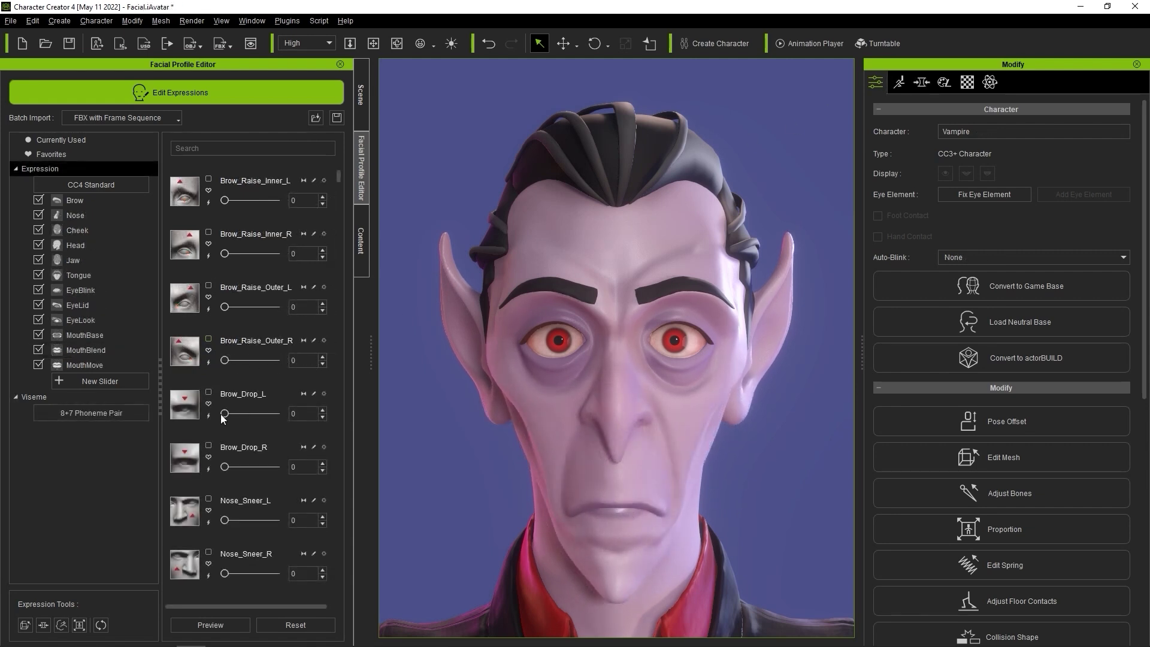
left_click(107, 291)
left_click(109, 335)
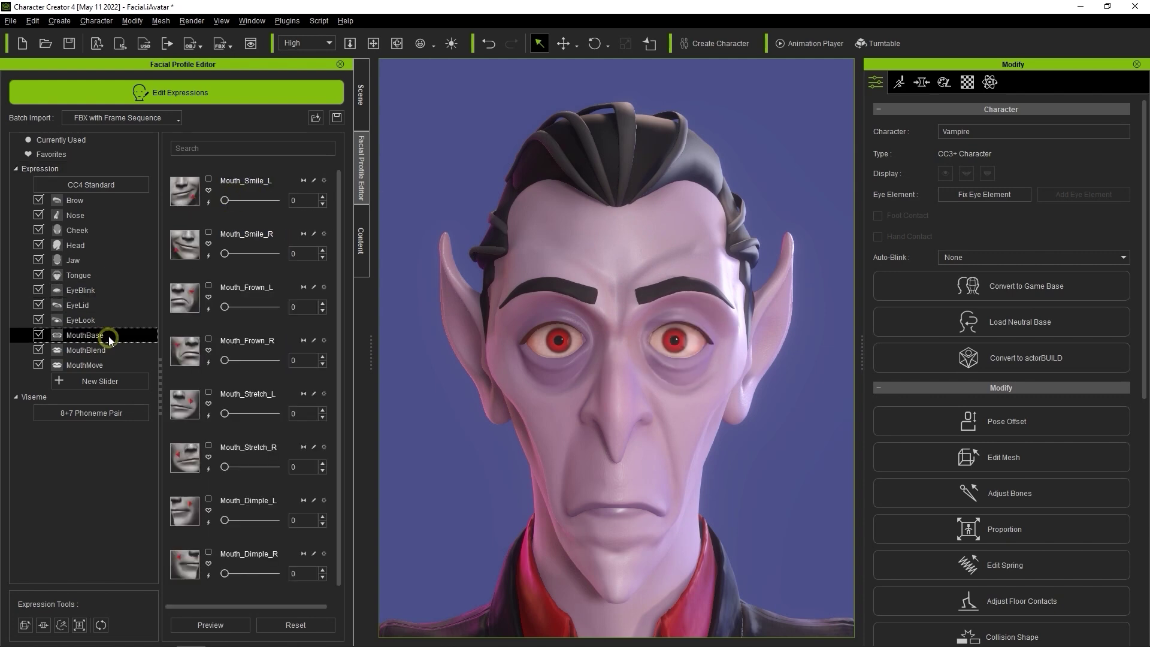
left_click_drag(225, 200, 258, 202)
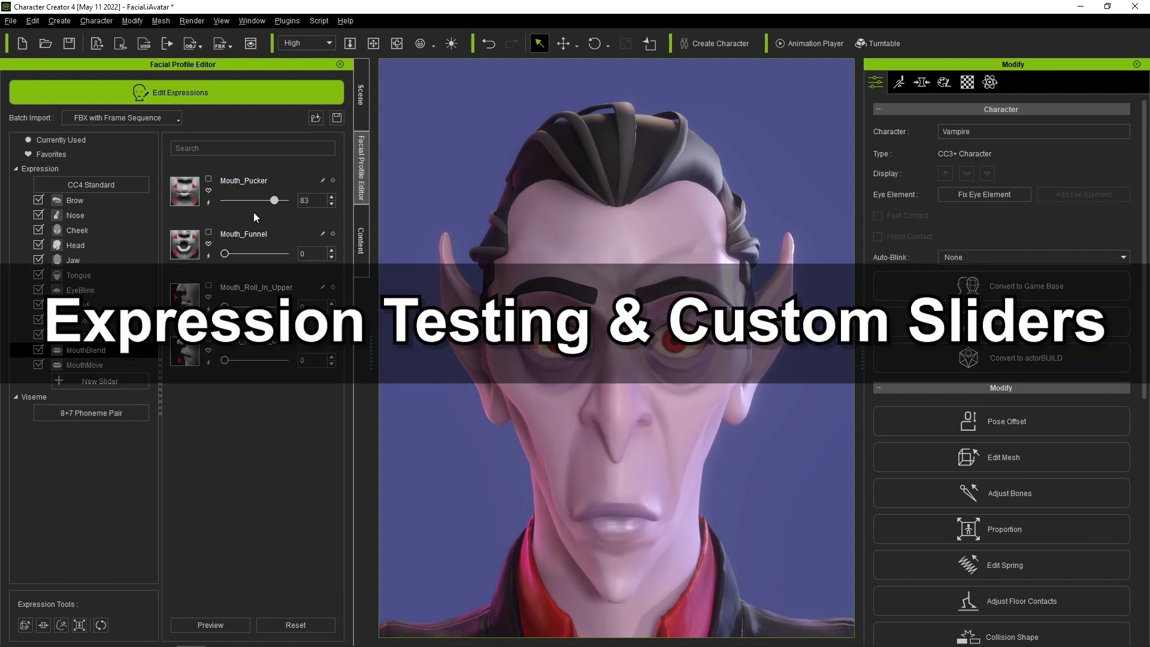
left_click(108, 365)
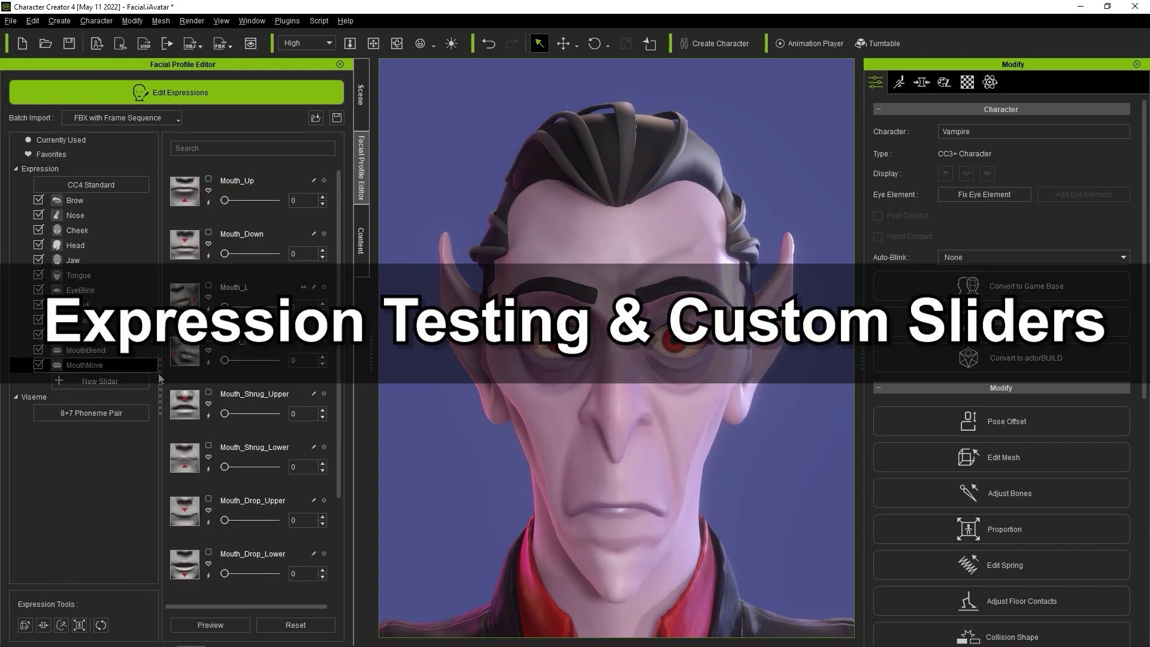
Step: Leave expression editing and play the Standard_Linear facial rig calibration motion in the Animation Player
left_click(242, 94)
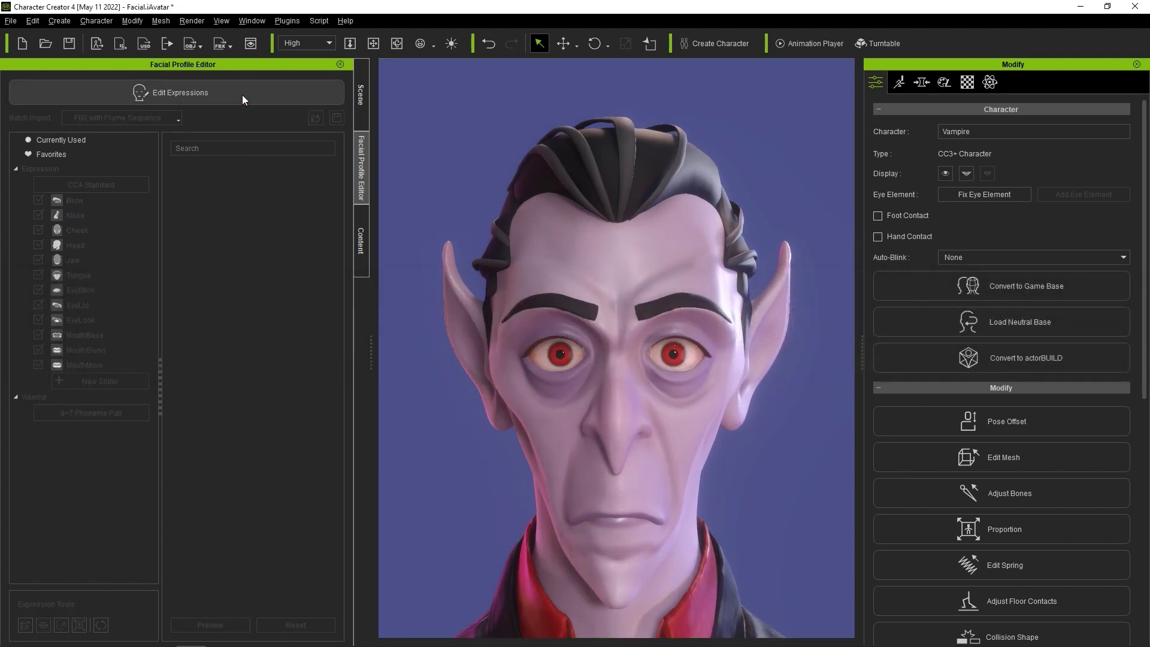
left_click(803, 41)
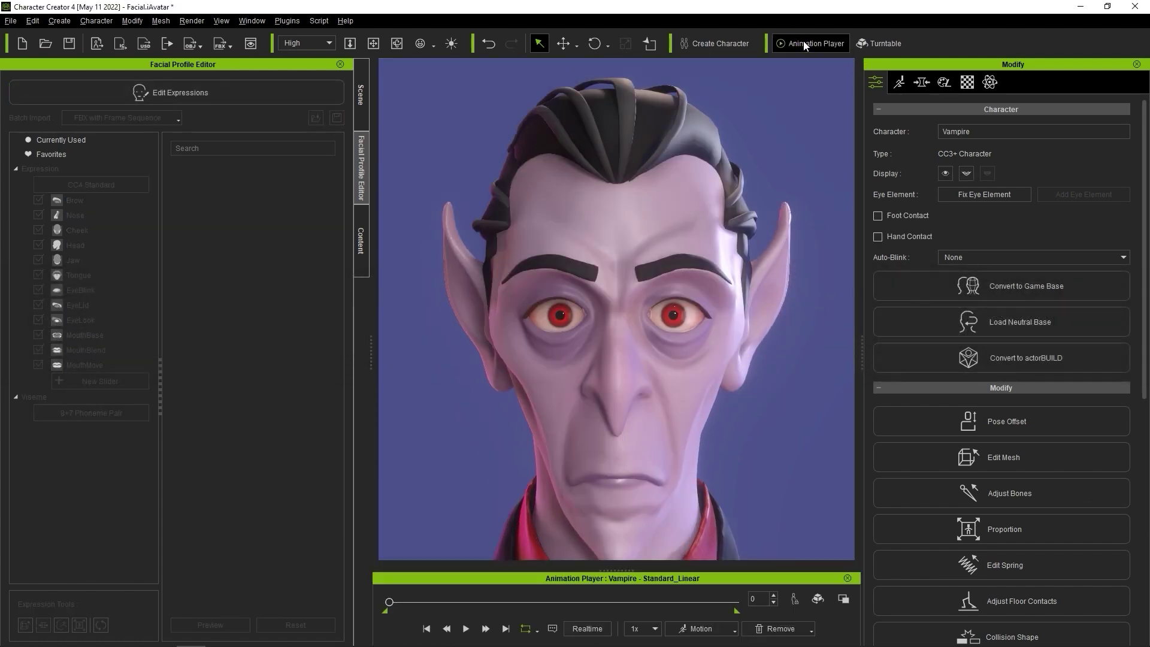
left_click(706, 629)
mouse_move(710, 544)
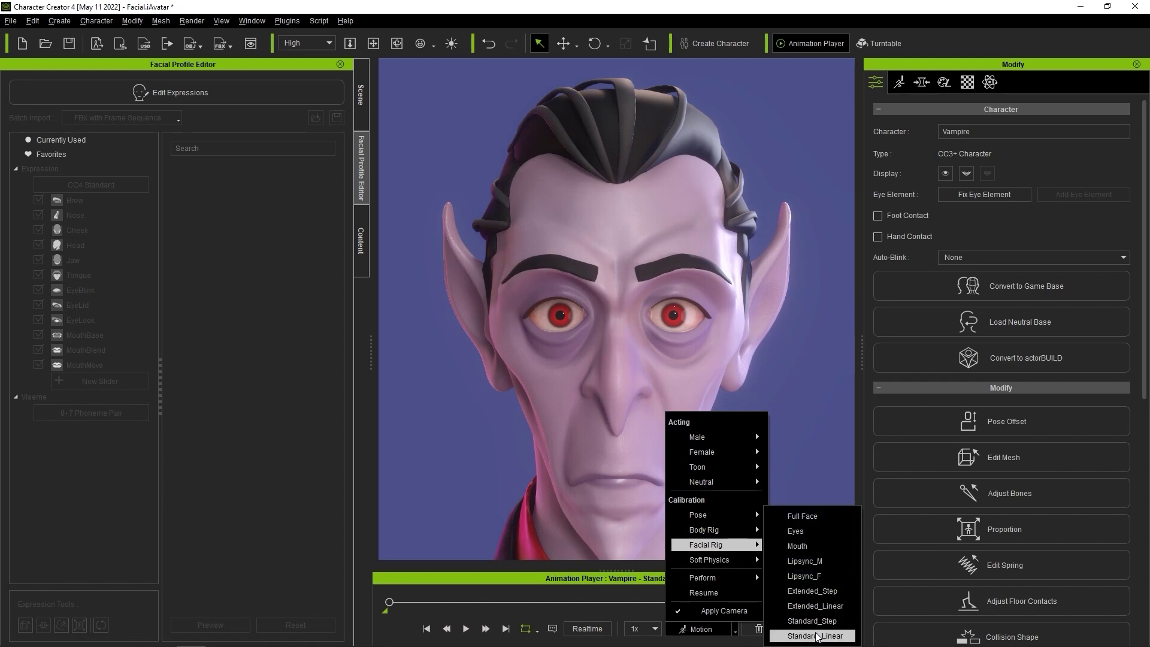
left_click(817, 636)
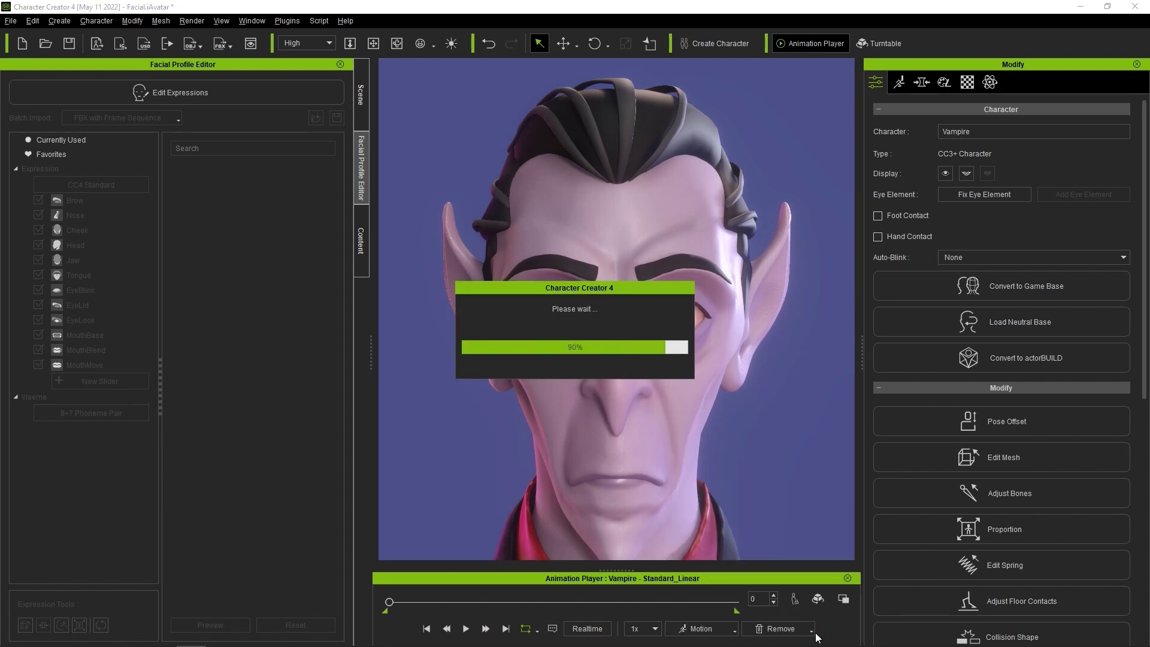
left_click(466, 631)
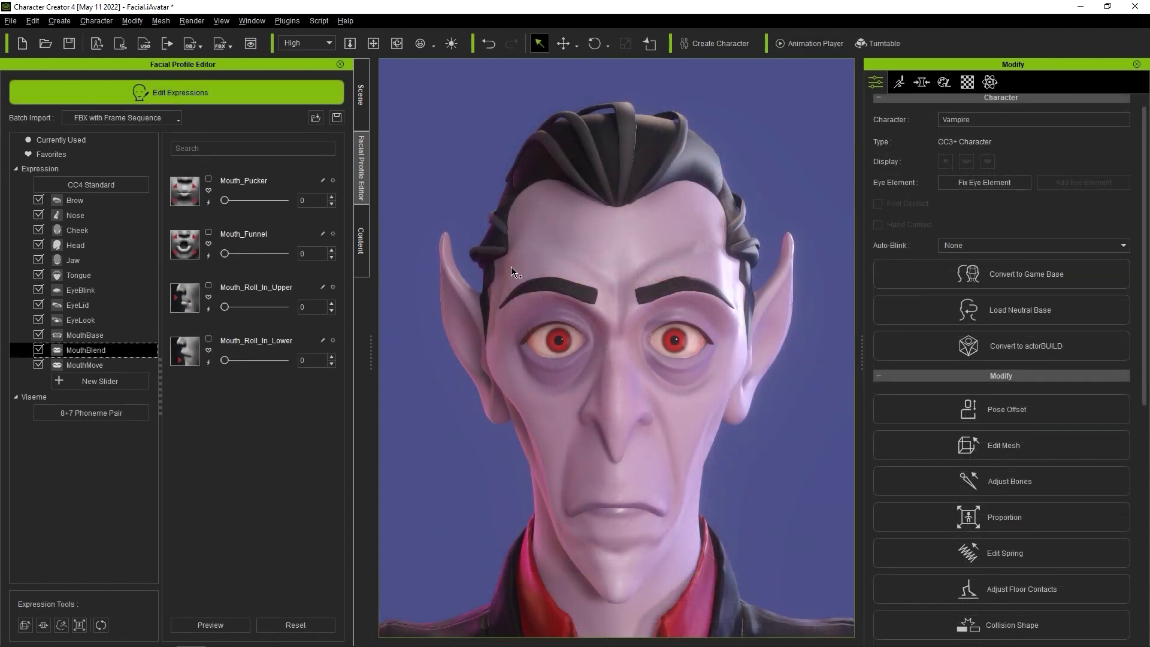
Step: Browse EyeLid and Head sliders, tilt the head with Head_Turn_Up, then show the Jaw sliders
left_click(106, 304)
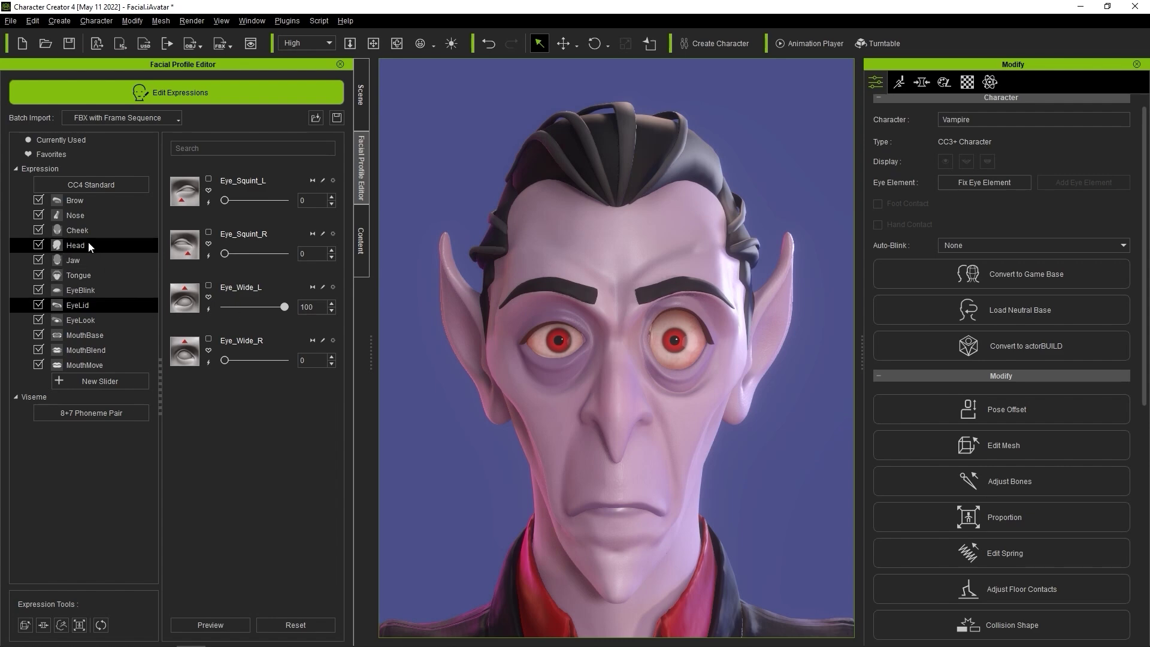
left_click(81, 245)
left_click_drag(225, 201, 315, 201)
left_click(98, 262)
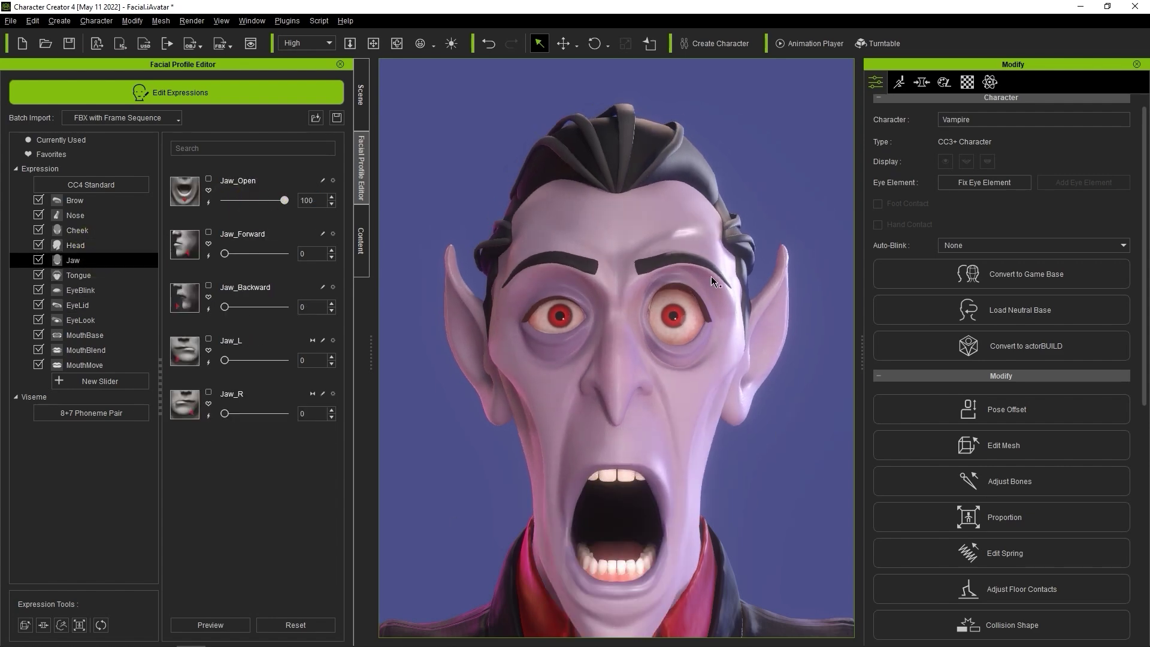
Step: Create a new custom expression slider named Scare and test it from neutral to full
left_click(121, 386)
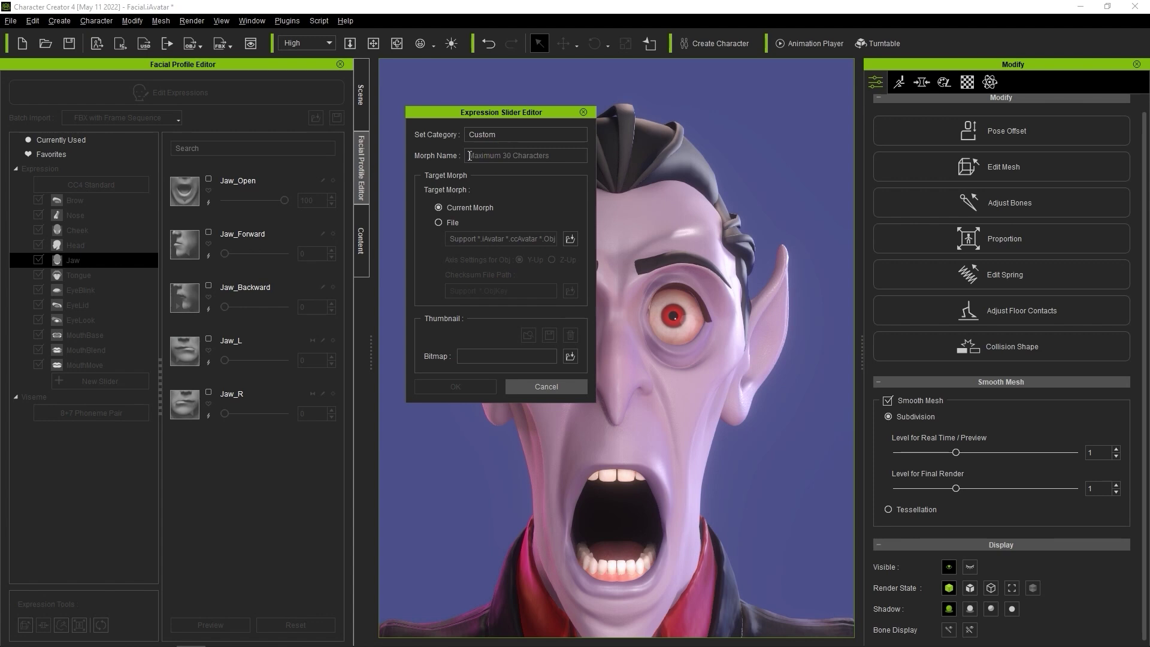
left_click(470, 155)
type("Scare")
left_click(478, 384)
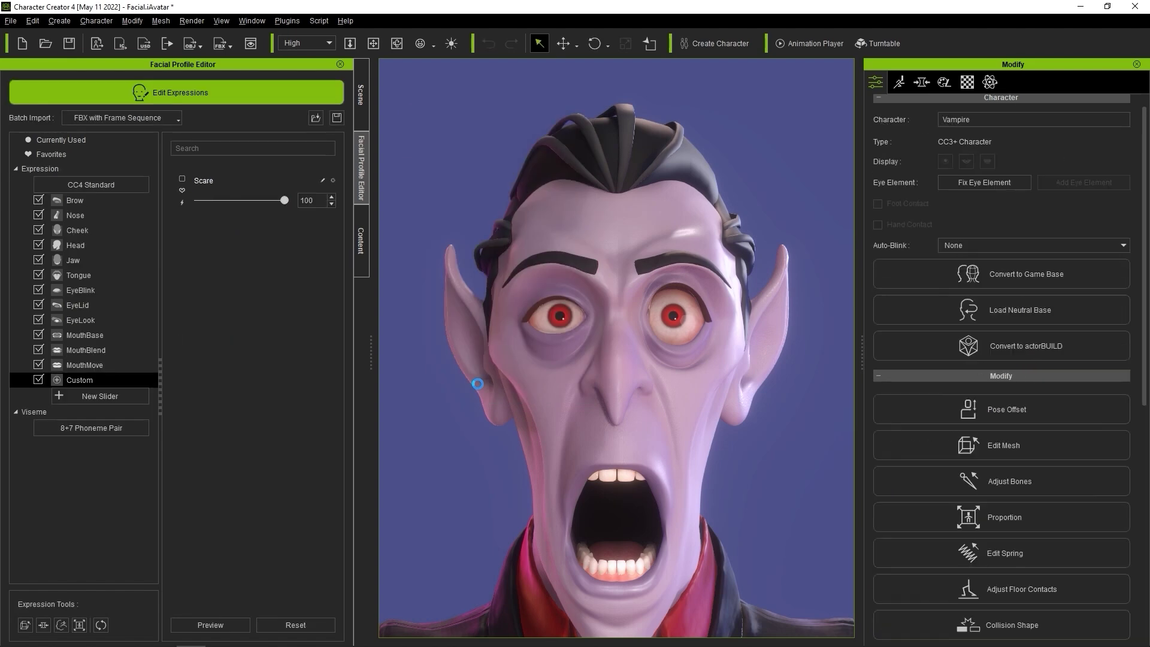
left_click(51, 381)
mouse_move(285, 200)
left_mouse_down()
mouse_move(183, 205)
mouse_move(313, 210)
left_mouse_up()
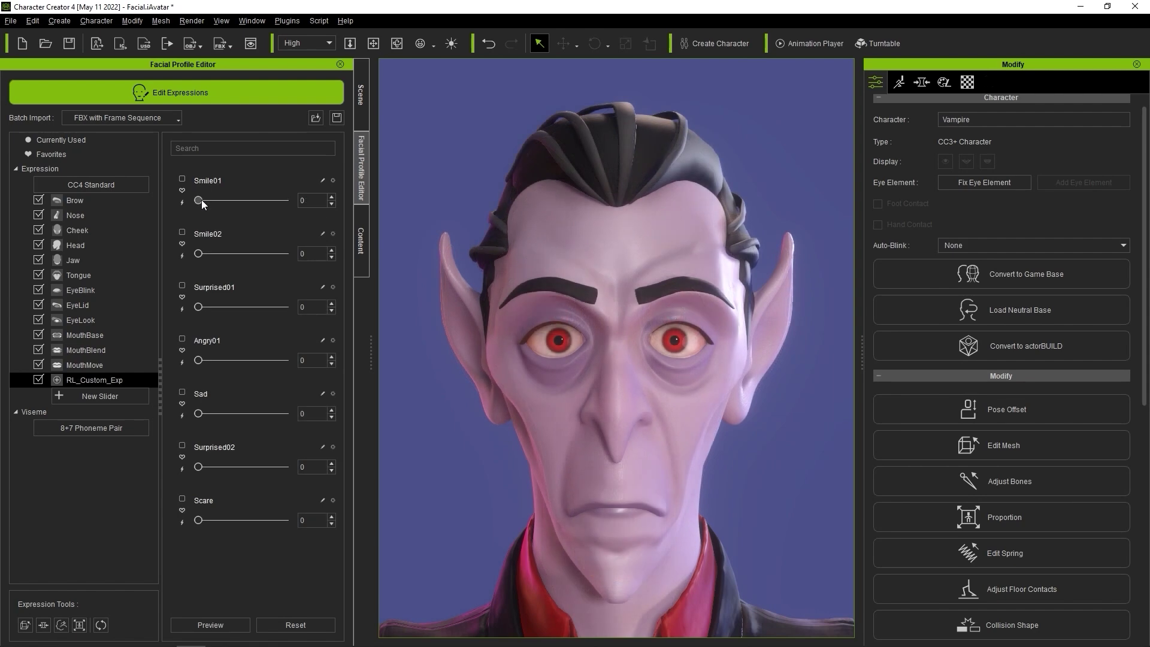
Step: Test Smile01, Smile02, Surprised01, Angry01, Sad and Surprised02 sliders, then return to the standard Expression category
mouse_move(198, 199)
left_mouse_down()
mouse_move(294, 200)
mouse_move(193, 200)
left_mouse_up()
mouse_move(198, 254)
left_mouse_down()
mouse_move(299, 255)
mouse_move(188, 256)
left_mouse_up()
mouse_move(198, 307)
left_mouse_down()
mouse_move(233, 306)
mouse_move(193, 306)
left_mouse_up()
mouse_move(198, 359)
left_mouse_down()
mouse_move(314, 360)
mouse_move(194, 360)
left_mouse_up()
mouse_move(199, 414)
left_mouse_down()
mouse_move(297, 413)
mouse_move(169, 415)
left_mouse_up()
mouse_move(199, 466)
left_mouse_down()
mouse_move(259, 468)
mouse_move(181, 461)
left_mouse_up()
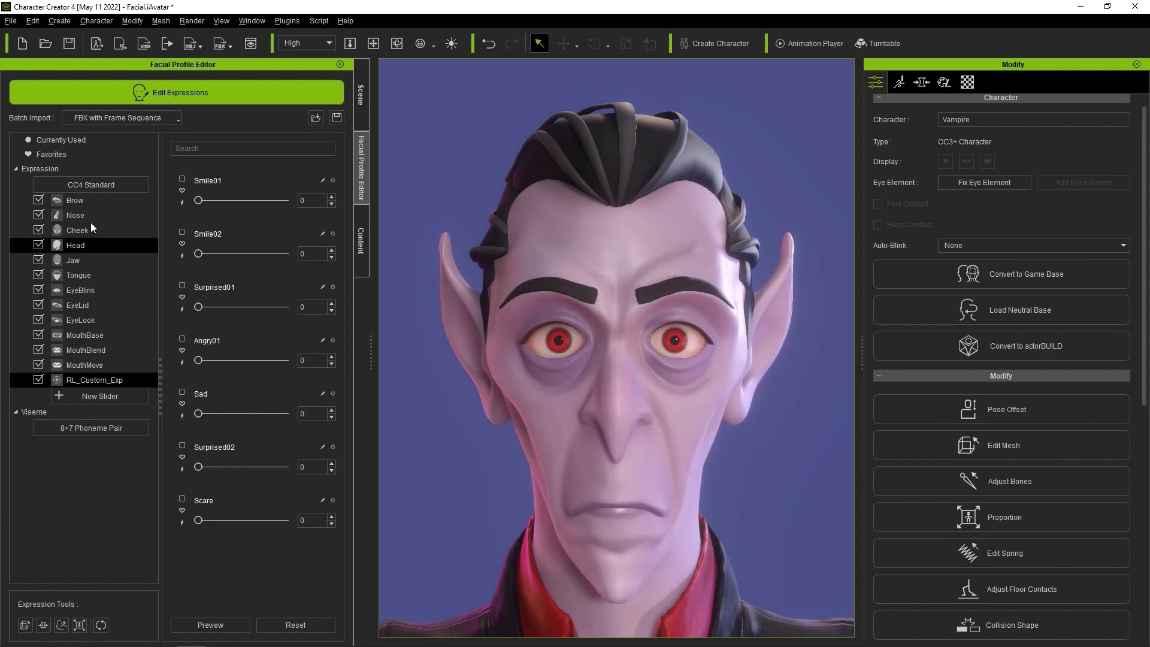
left_click(66, 173)
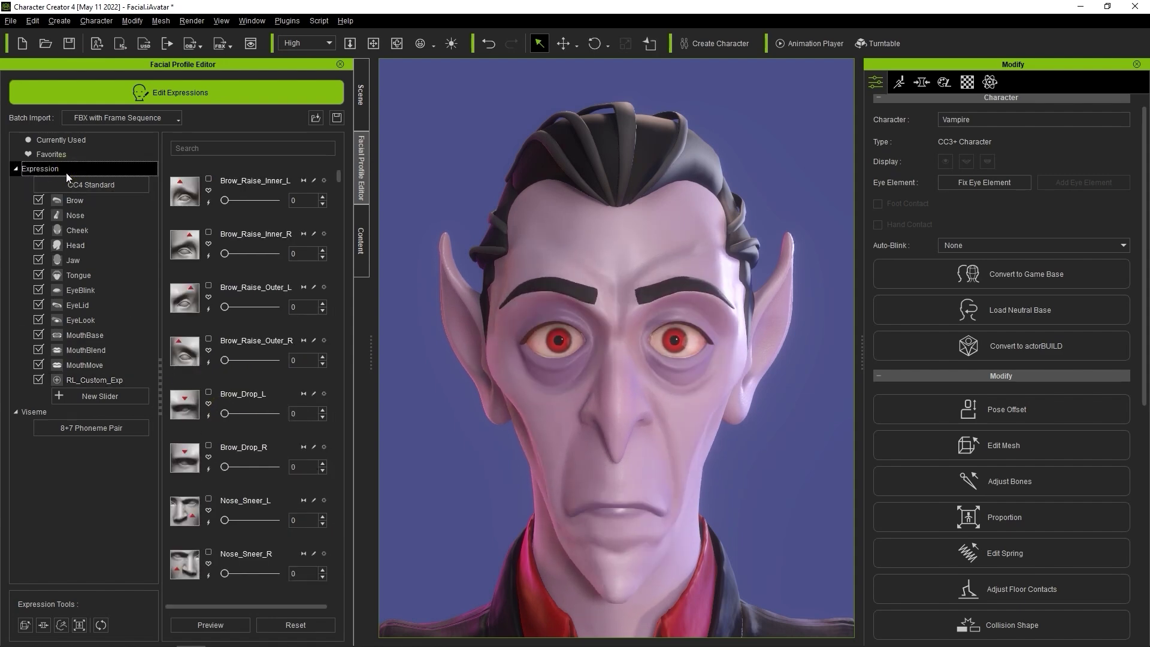
Step: Save the facial profile as FacialProfile01 and check the saved file
left_click(337, 118)
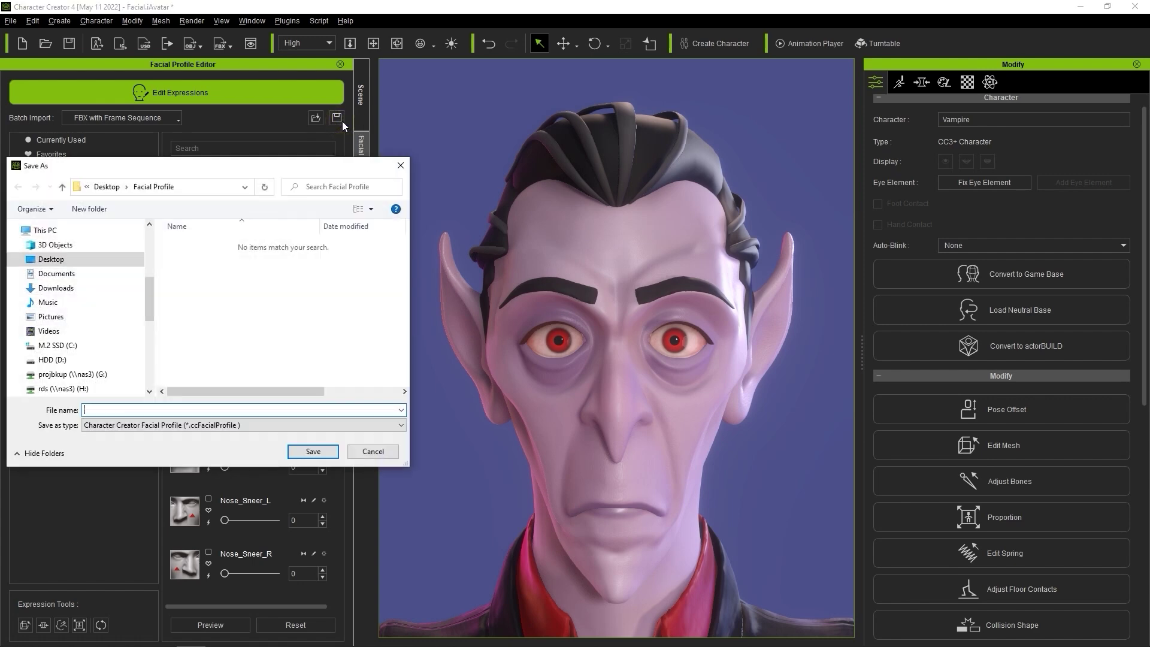
left_click(171, 410)
left_click(314, 452)
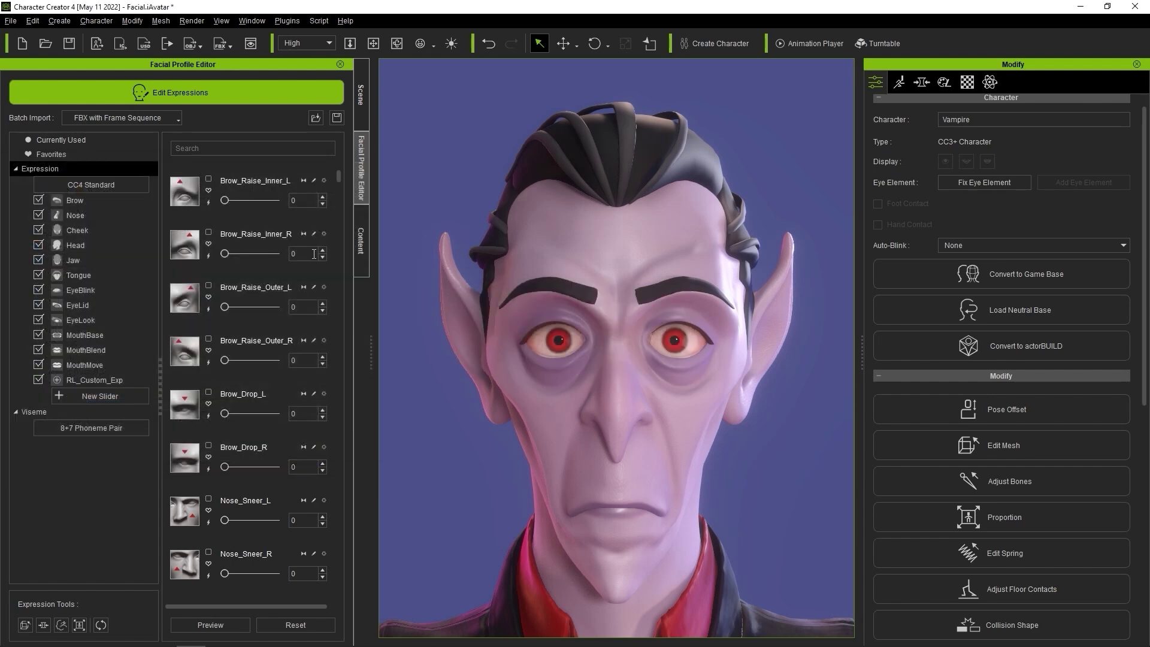
left_click(315, 118)
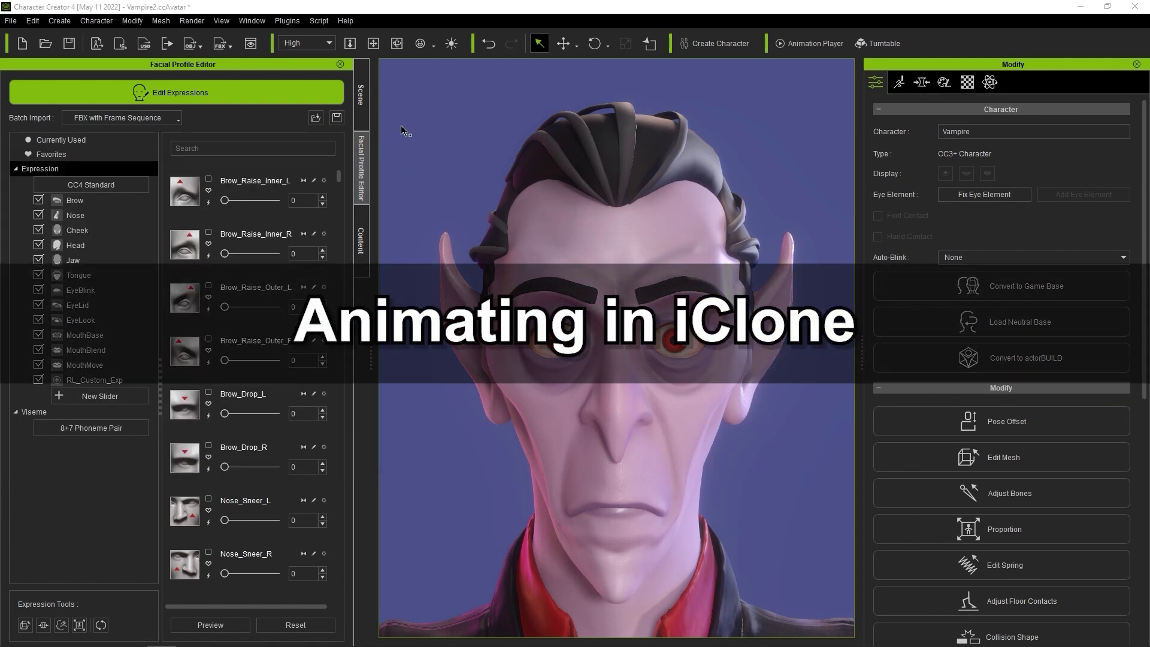
Step: Turn off expression editing and send the vampire to iClone 8
left_click(214, 98)
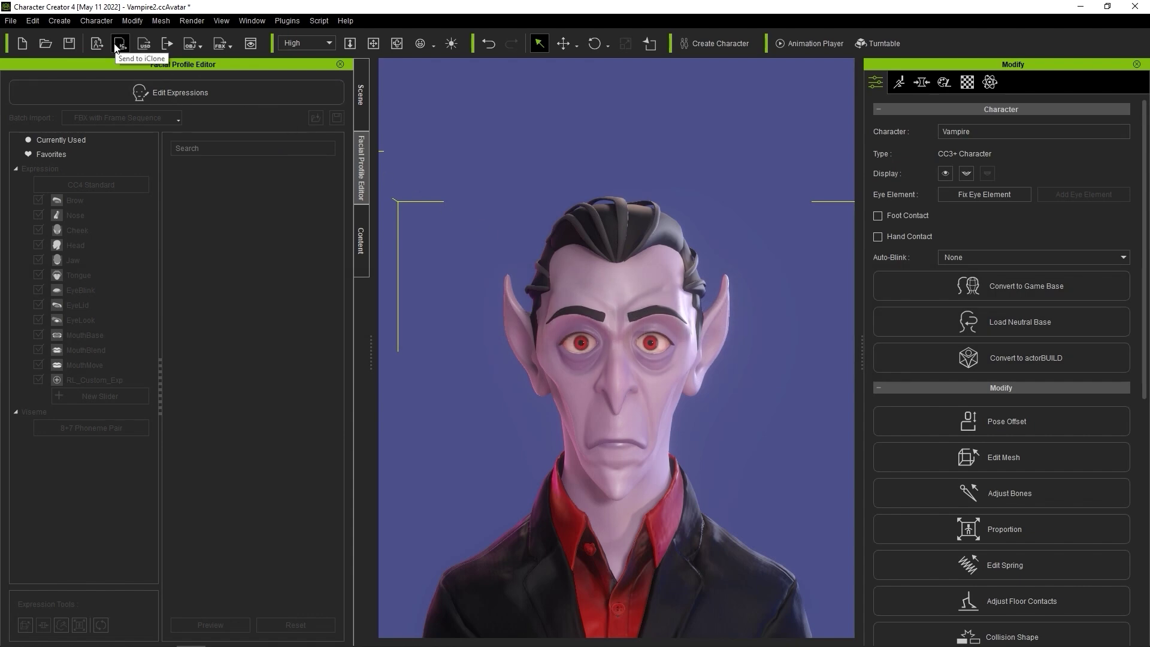
left_click(116, 43)
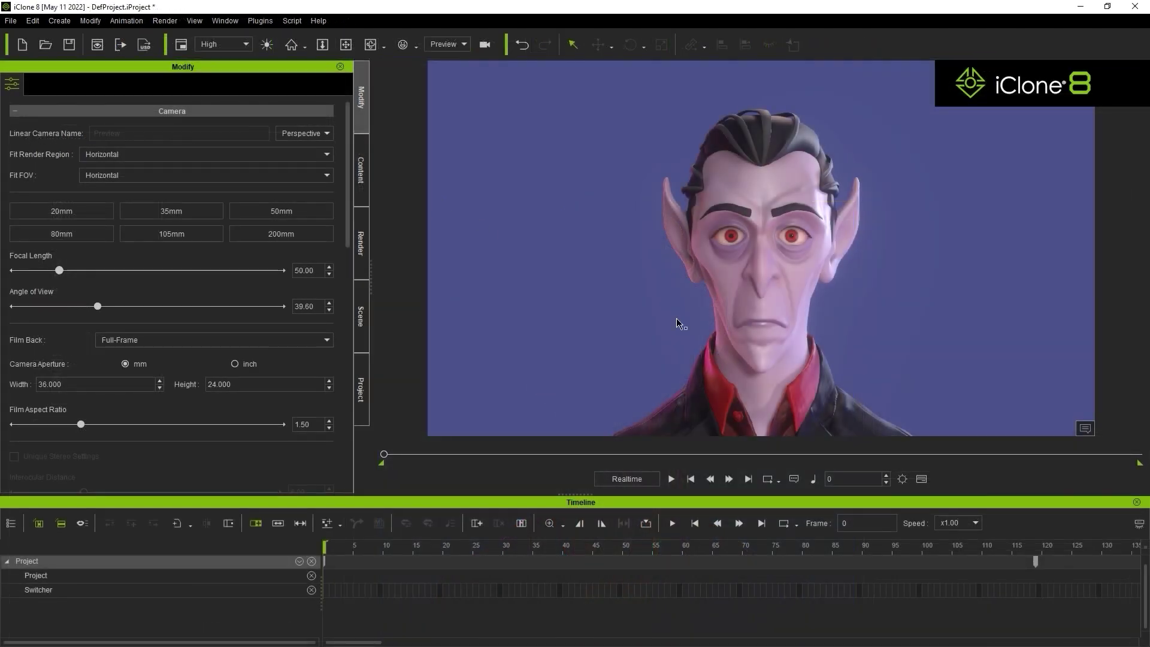
Step: Select the vampire and bring up Face Key from the Animation menu
left_click(769, 167)
left_click(127, 20)
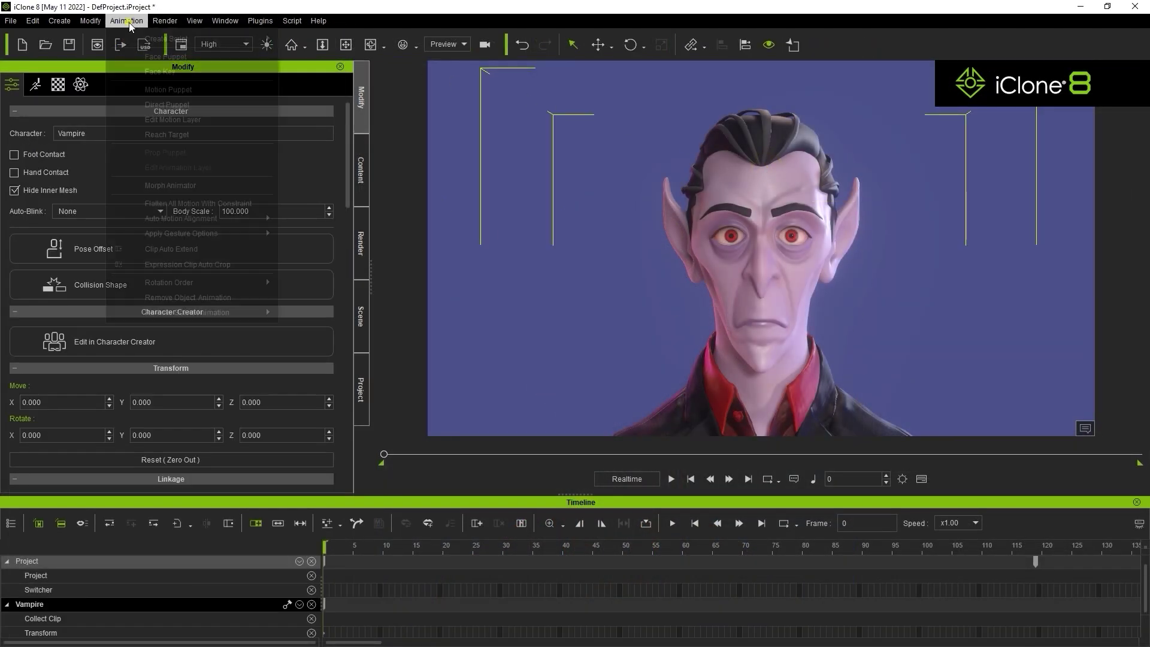
left_click(136, 72)
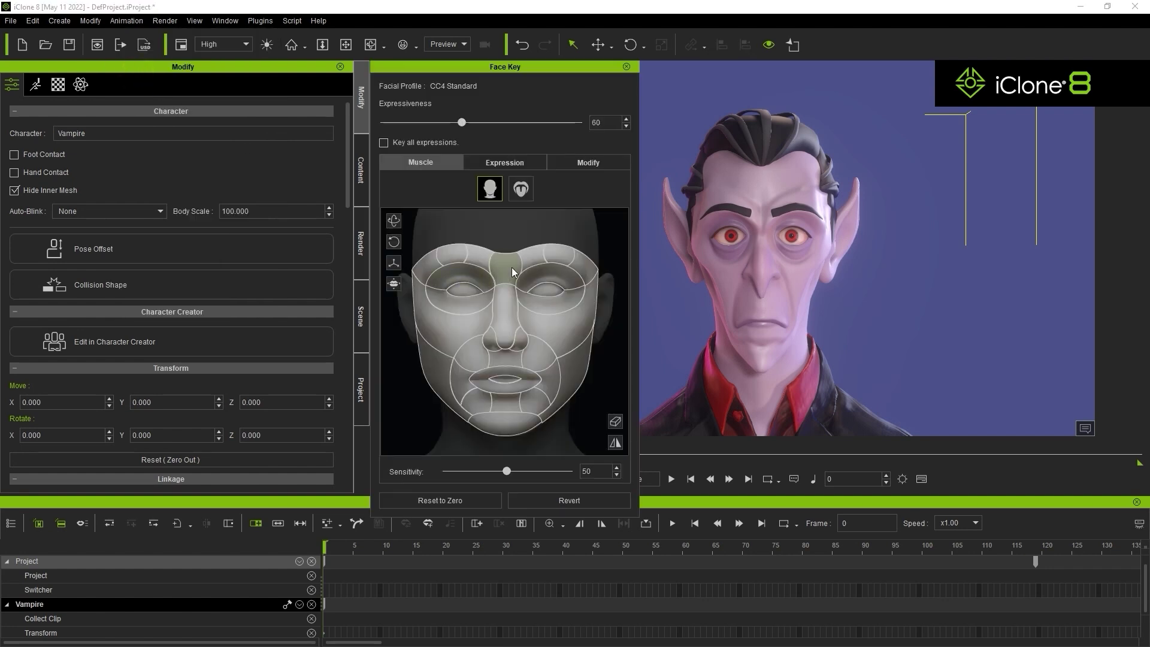
Step: Pose the right forehead and chin on the Muscle map, dropping the jaw open, then reset to neutral
left_click(542, 256)
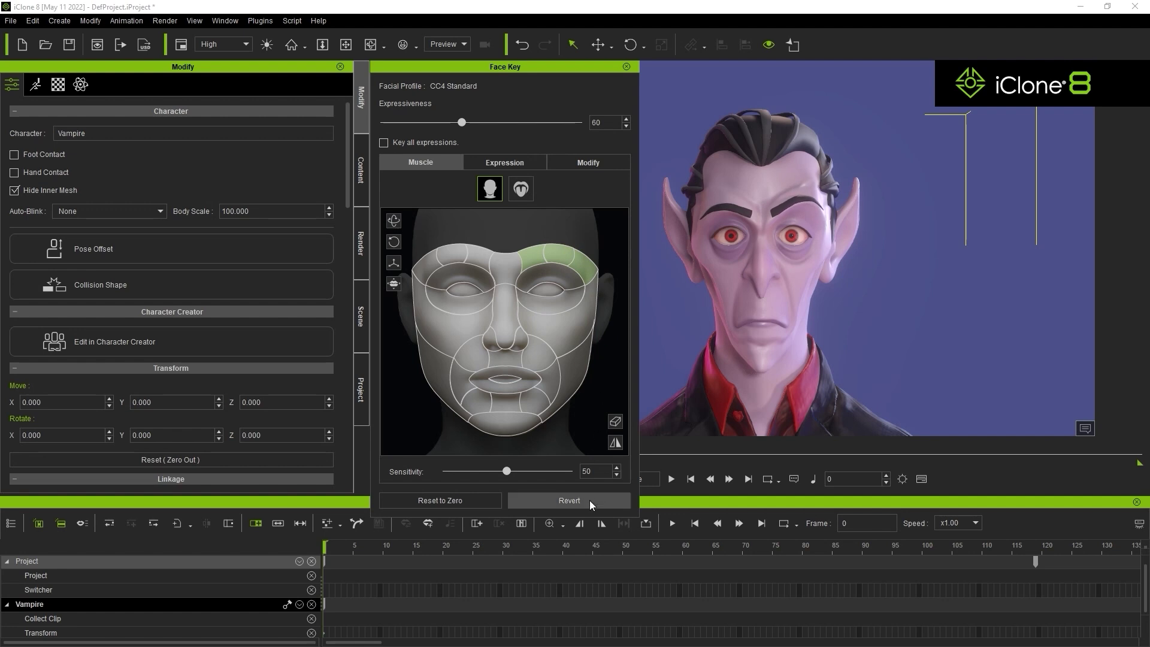
left_click_drag(532, 261, 542, 263)
left_click(509, 422)
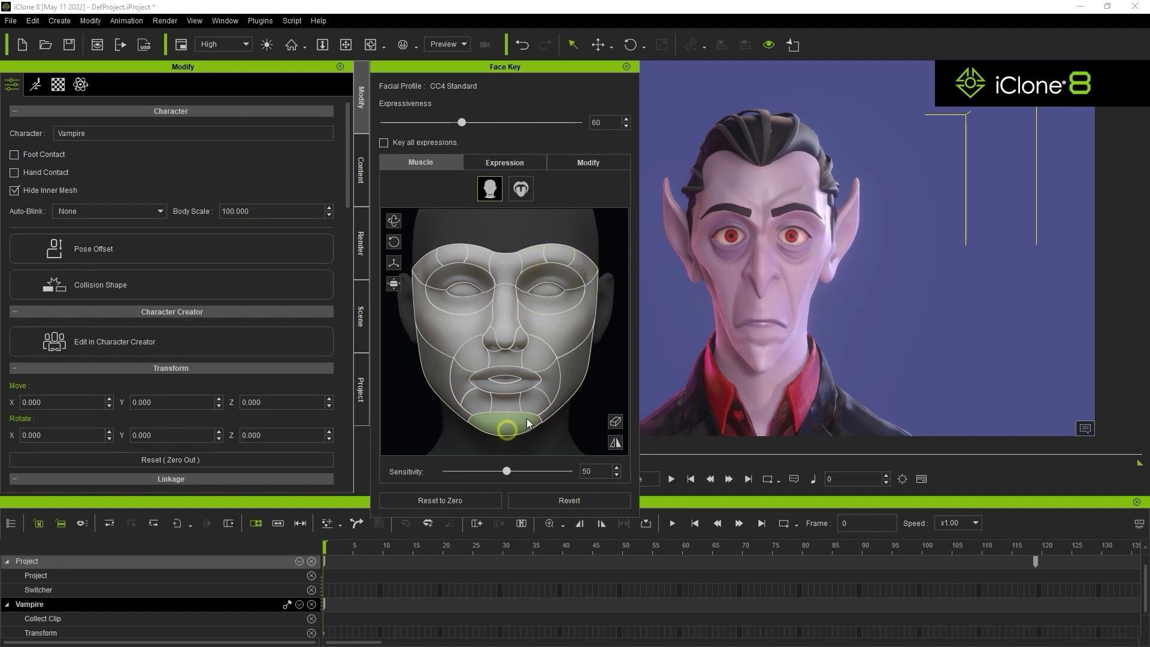
mouse_move(616, 309)
left_mouse_down()
mouse_move(611, 379)
mouse_move(608, 361)
left_mouse_up()
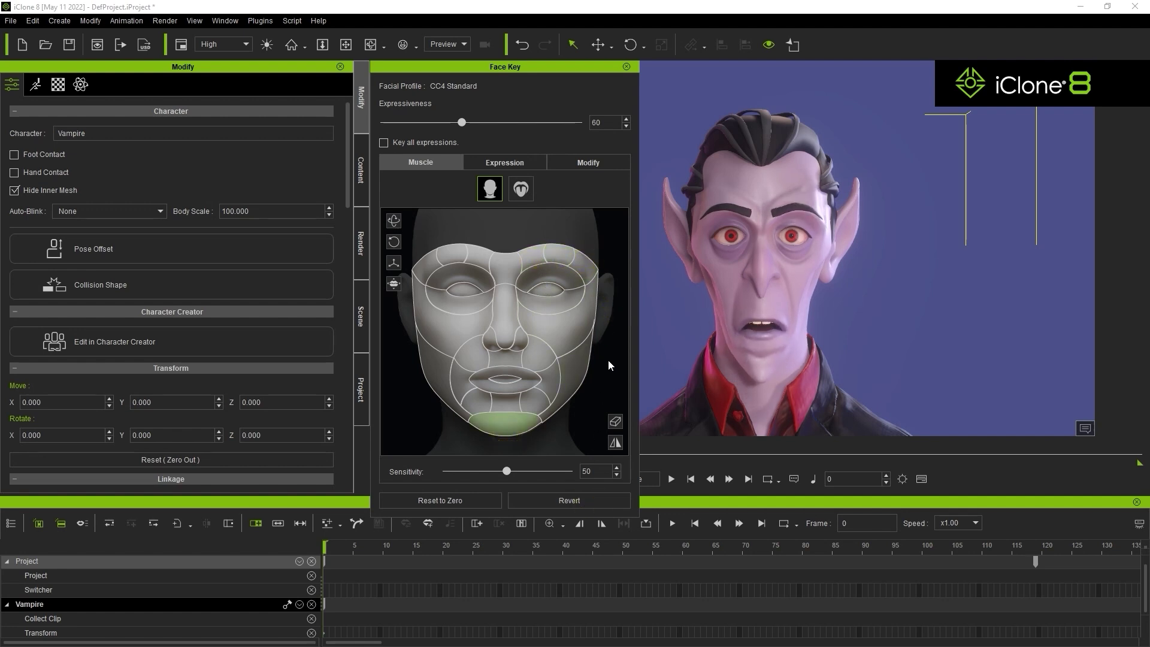
left_click(593, 500)
Step: Switch the Expression library to 09-FACS style and try brow presets including AU_04 Brow Lowerer
left_click(524, 162)
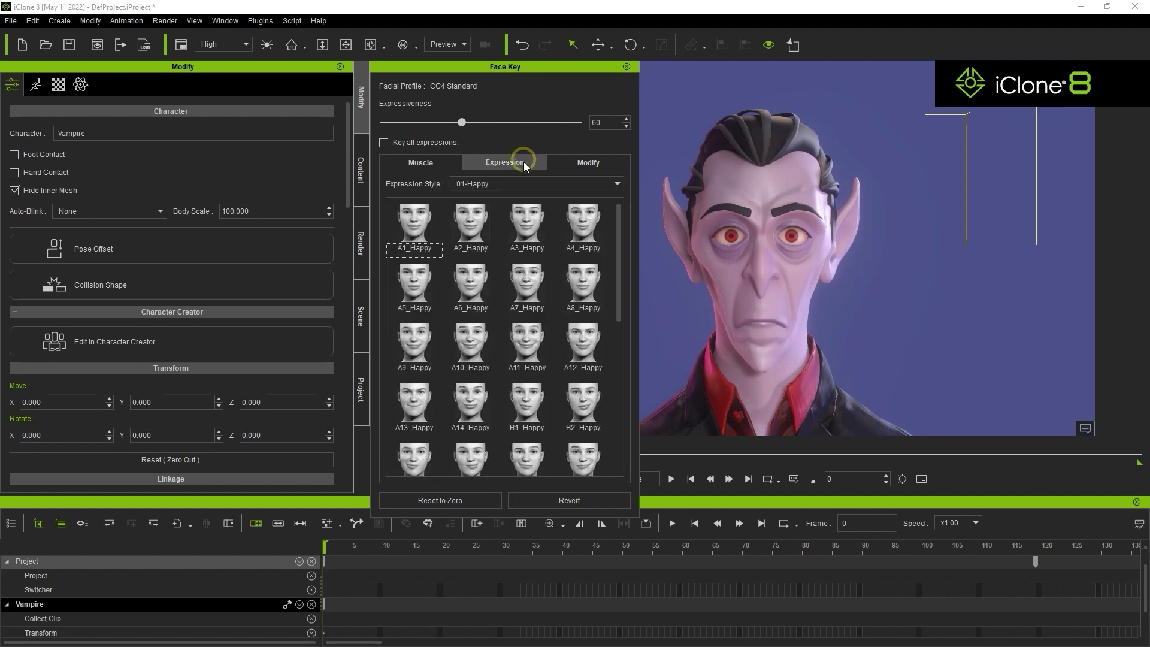
left_click(528, 183)
left_click(519, 268)
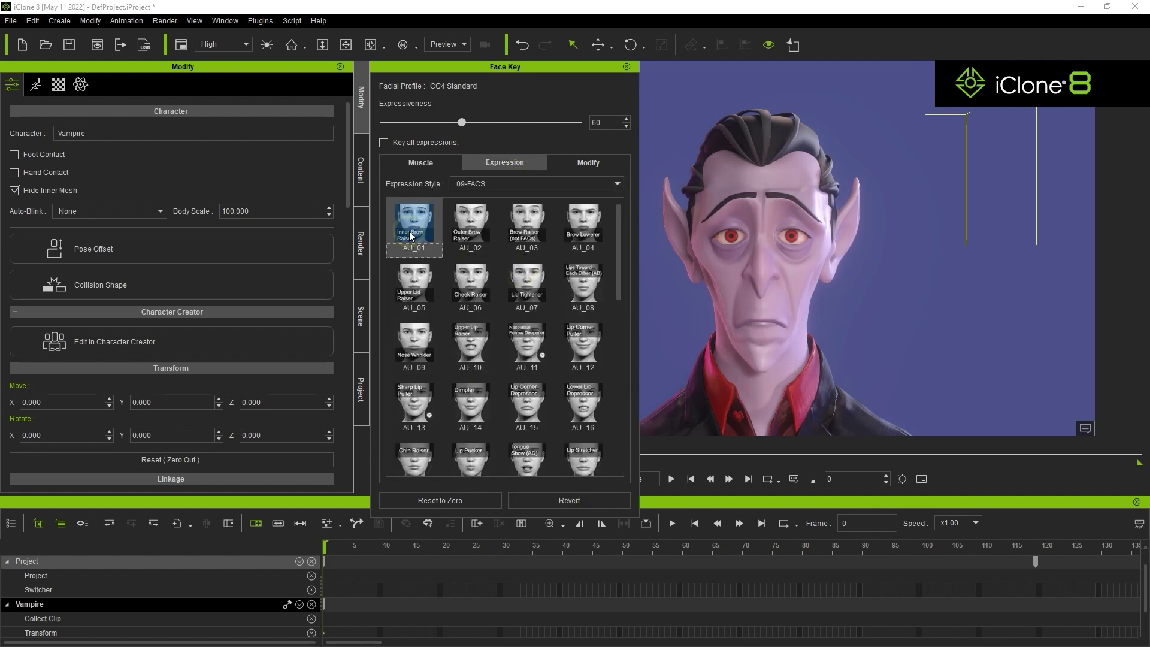
left_click(416, 280)
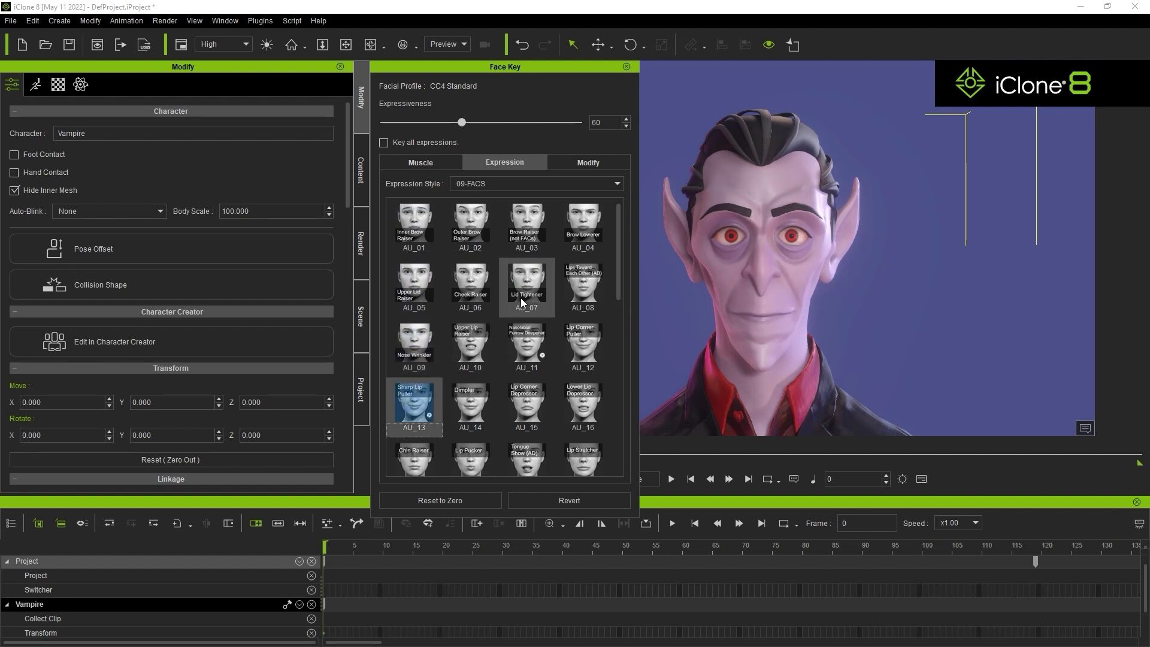
left_click(585, 241)
Step: Try lip presets such as AU_12 Lip Corner Puller and a tongue preset, revert to neutral, and switch to Modify
left_click(584, 284)
left_click(528, 283)
left_click(584, 344)
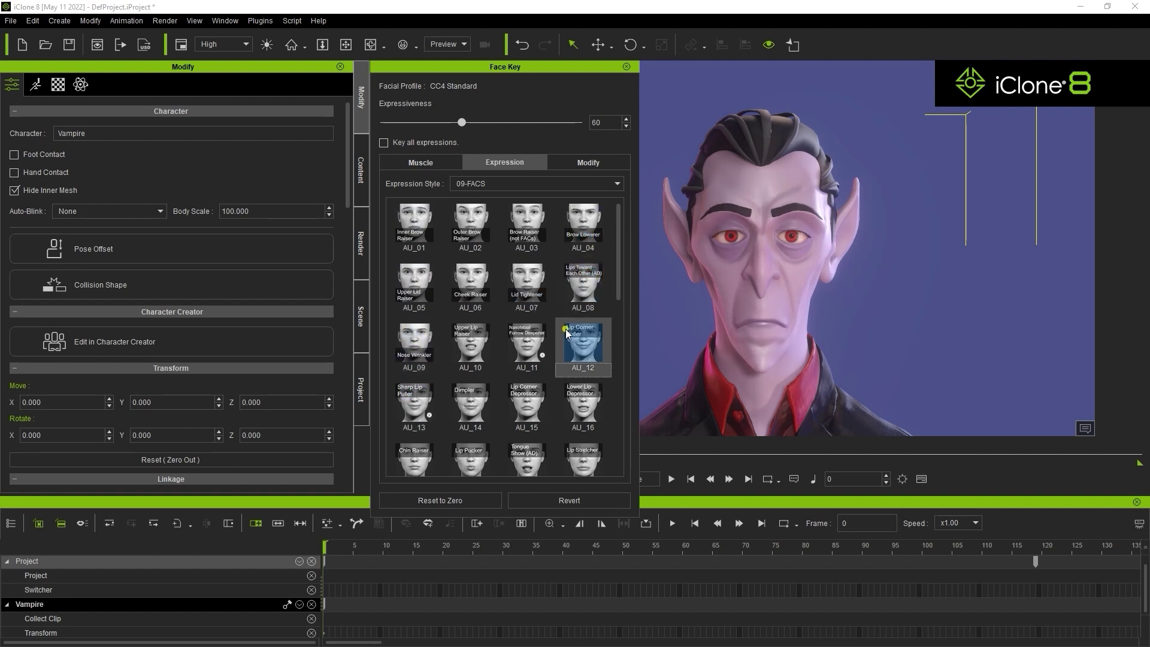
left_click(527, 349)
left_click(527, 404)
left_click(529, 457)
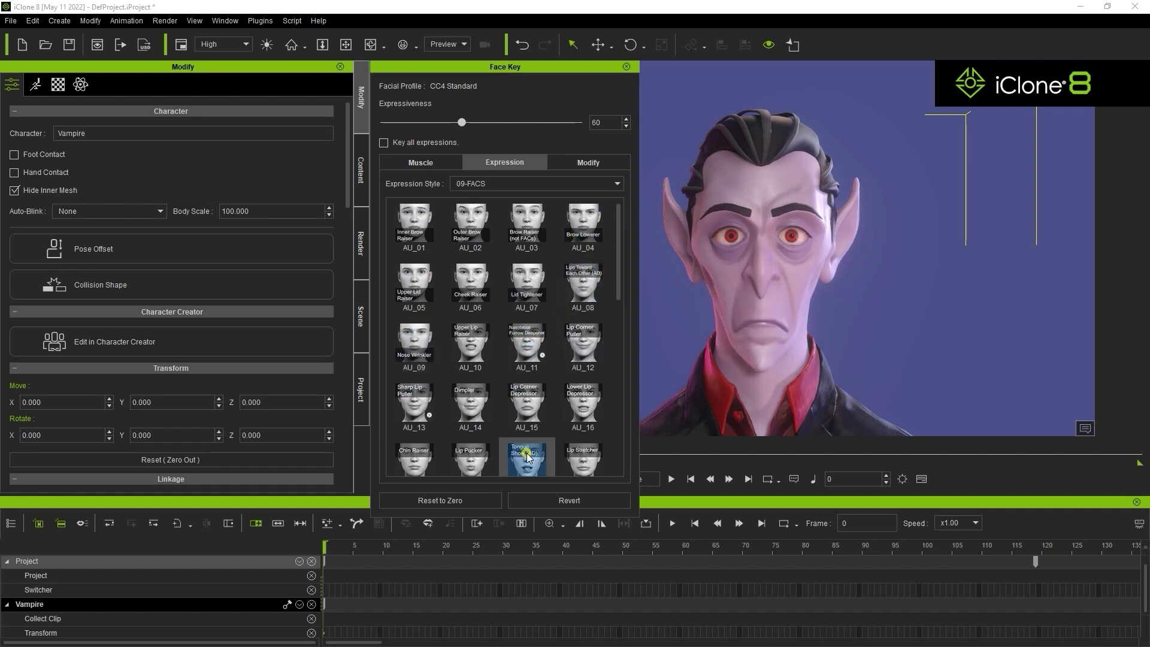
left_click(536, 500)
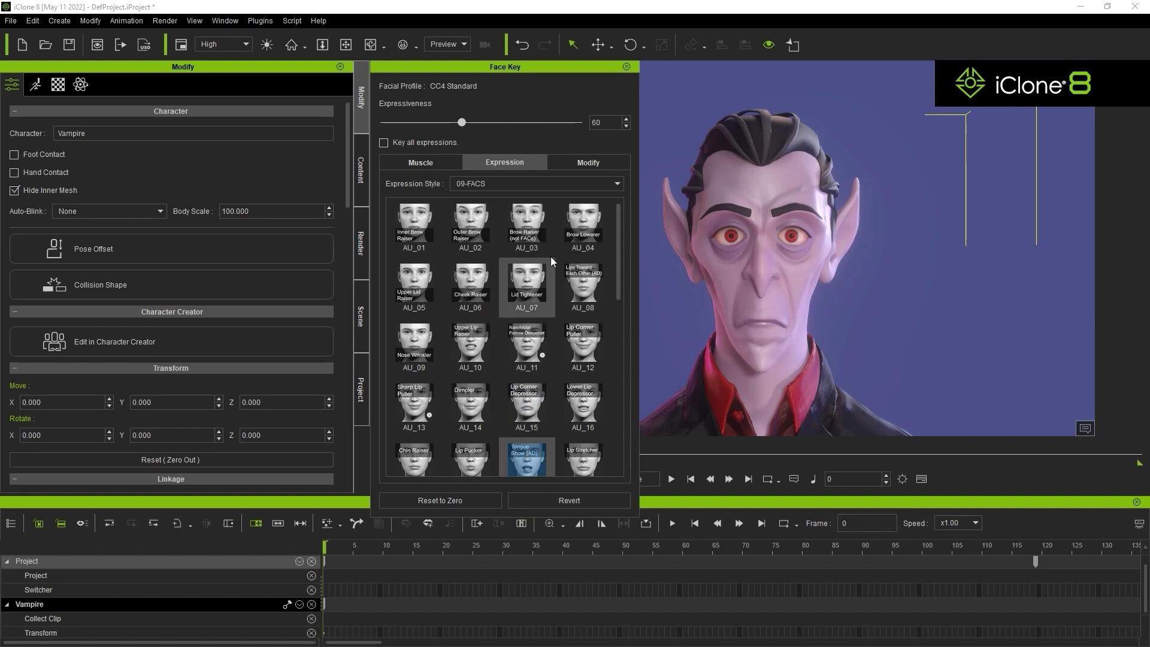
left_click(577, 162)
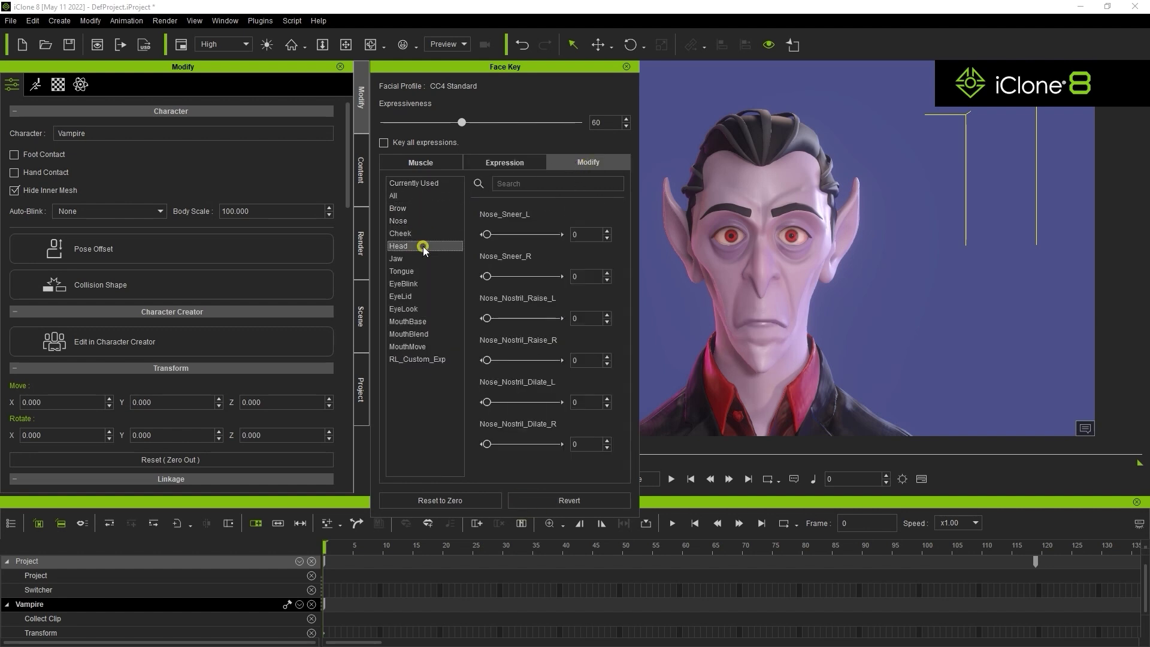
Step: Browse Tongue and MouthMove categories down to the RL_Custom_Exp custom sliders
left_click(405, 270)
left_click(425, 300)
left_click(424, 324)
left_click(424, 345)
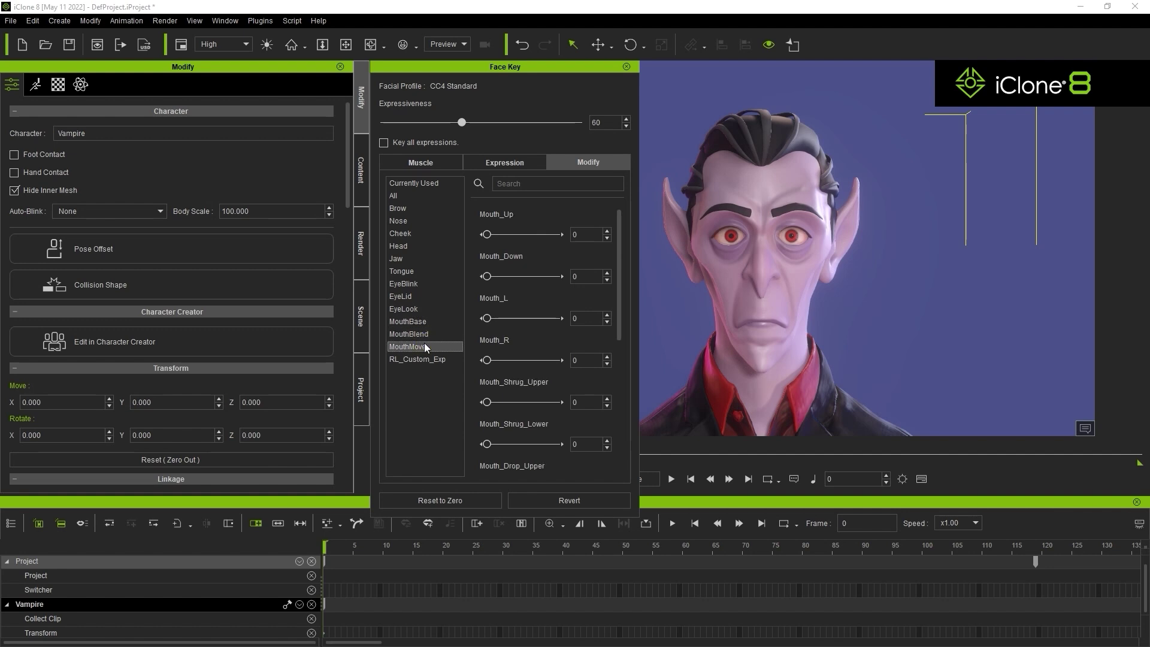
left_click(429, 359)
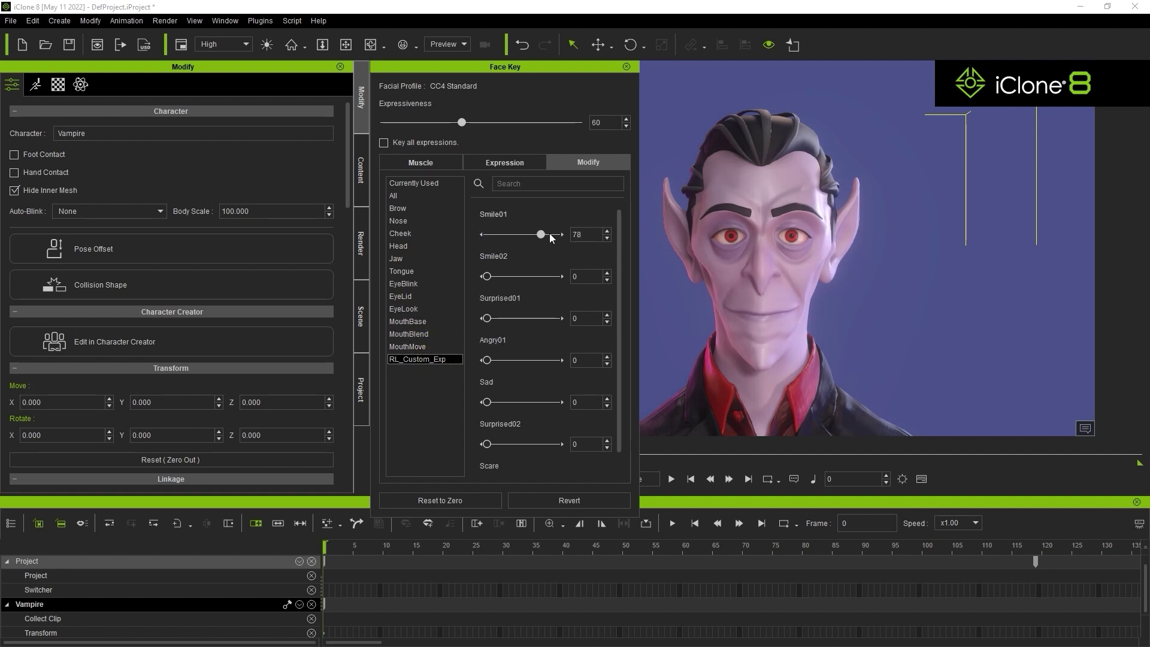
Step: Test Smile01, Angry01 and Surprised02 custom expressions, then close Face Key
mouse_move(486, 234)
left_mouse_down()
mouse_move(578, 281)
mouse_move(486, 234)
left_mouse_up()
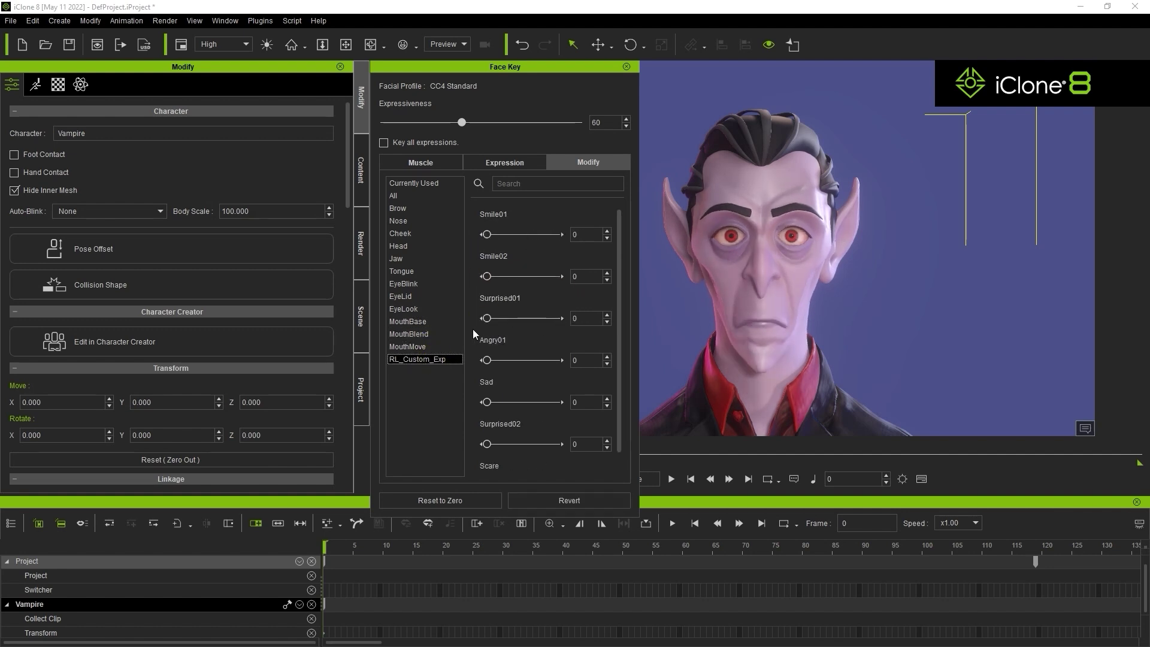
mouse_move(487, 360)
left_mouse_down()
mouse_move(546, 358)
mouse_move(488, 359)
left_mouse_up()
left_click_drag(486, 444, 490, 442)
left_click(627, 67)
Step: Open Face Puppet with the 02 Face Head Front control set and start the preview
left_click(125, 20)
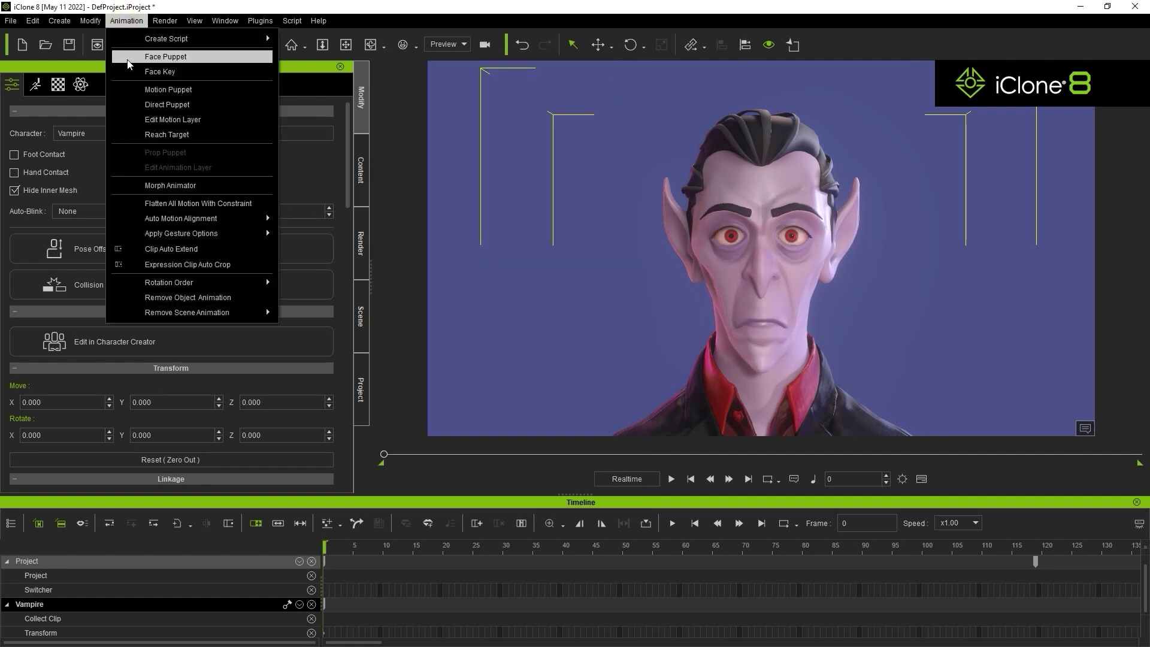
key("Escape")
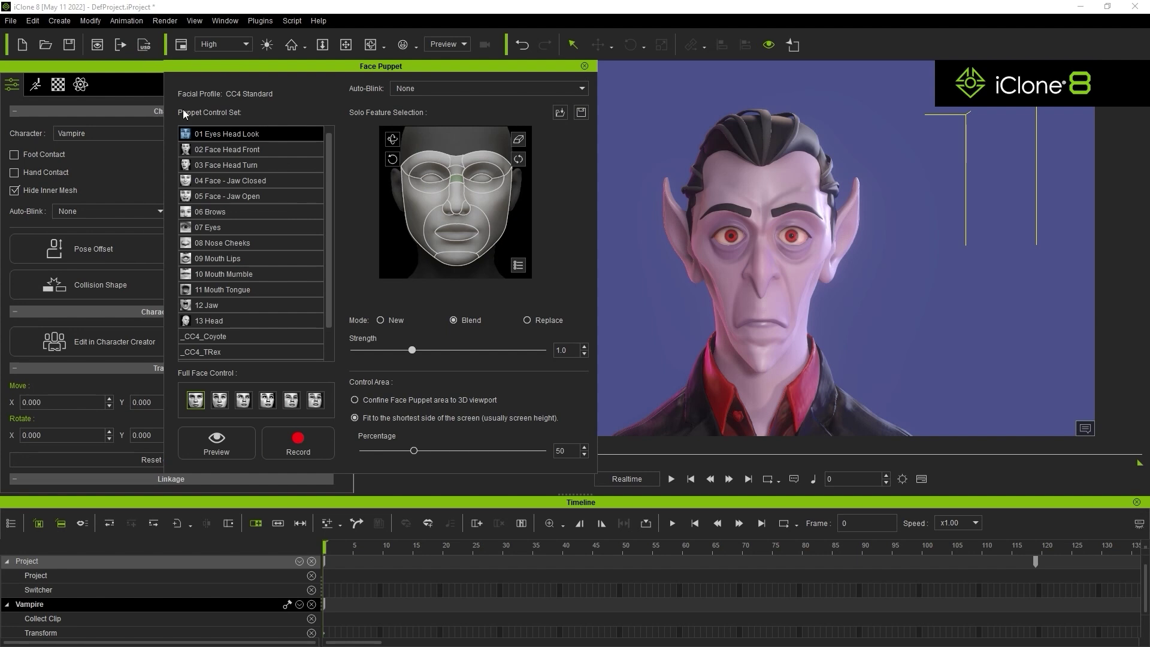
left_click(252, 152)
left_click(239, 439)
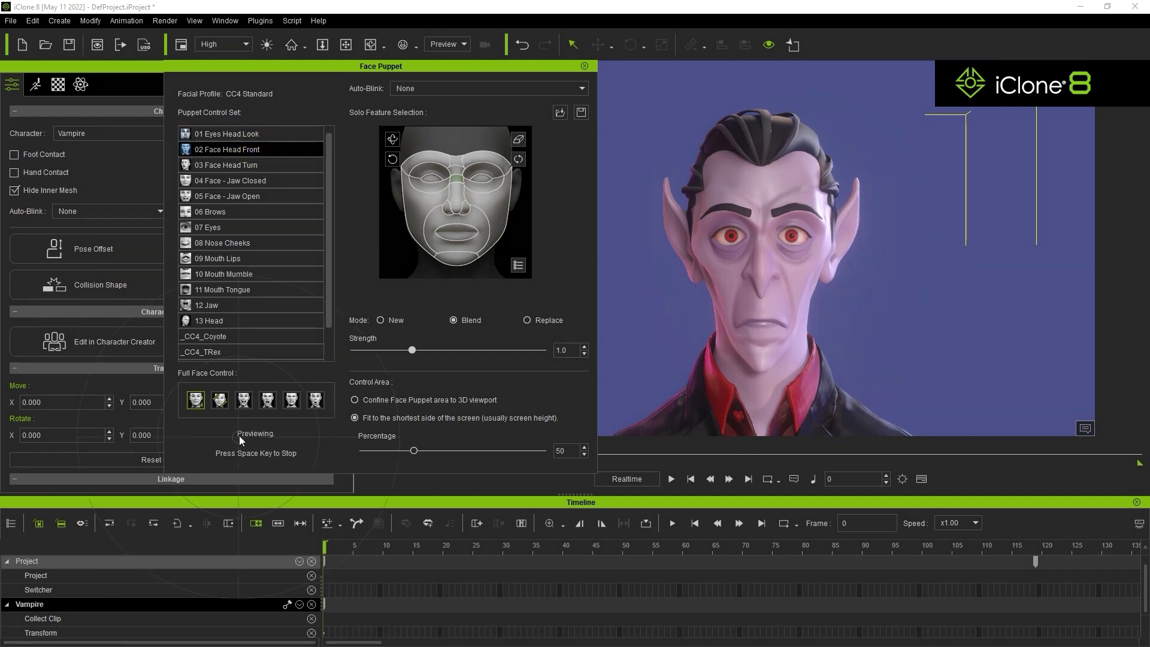